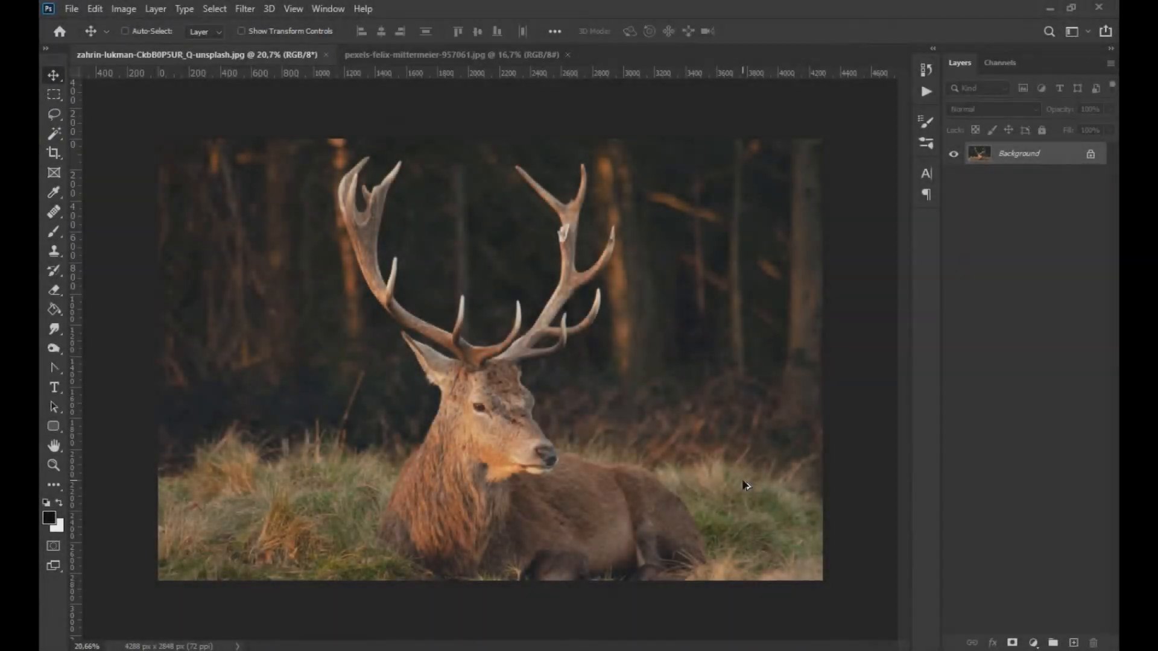
Crop the lower part of the deer photo so the image height becomes 2584 px.
key("ctrl+plus")
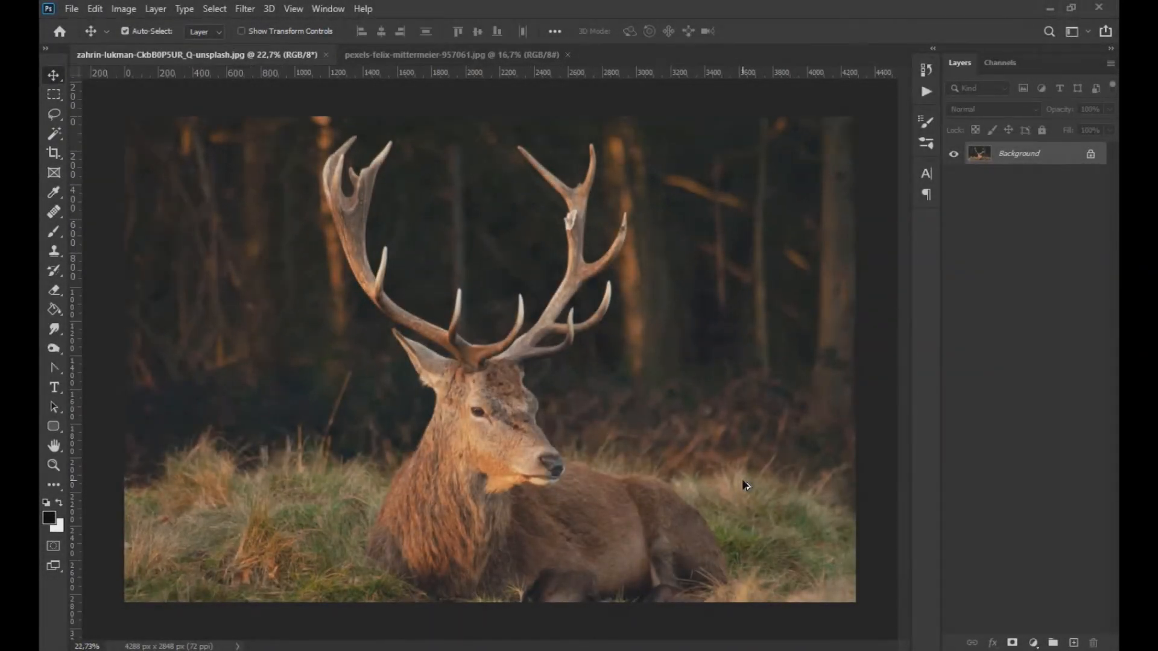
left_click(55, 155)
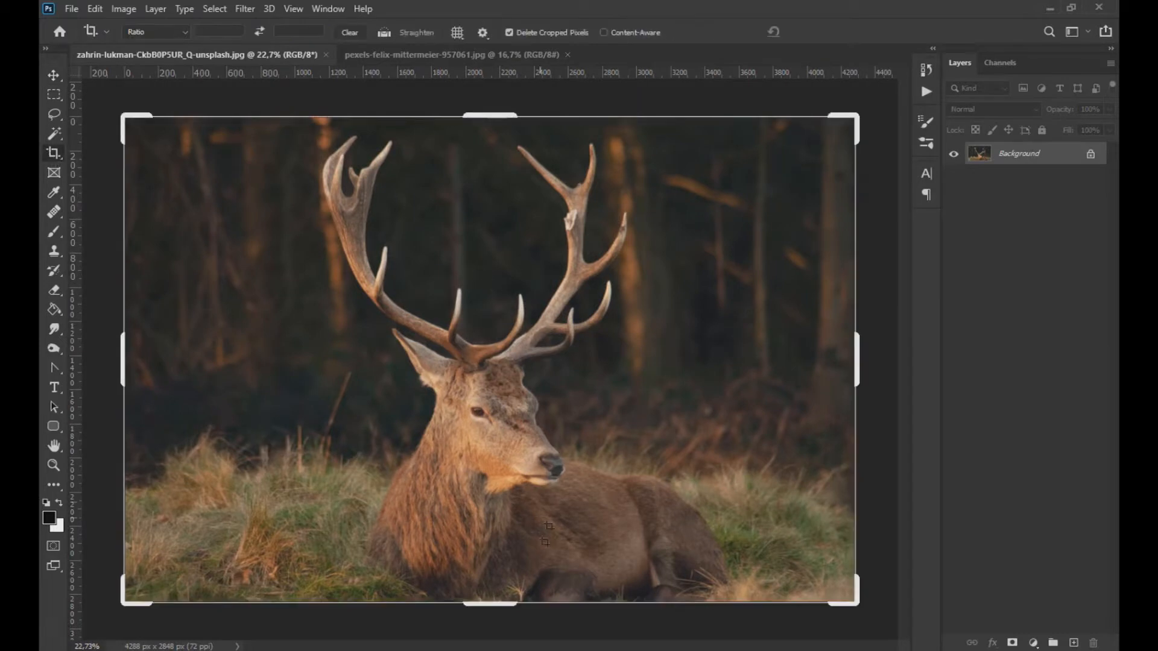
left_click_drag(502, 605, 510, 581)
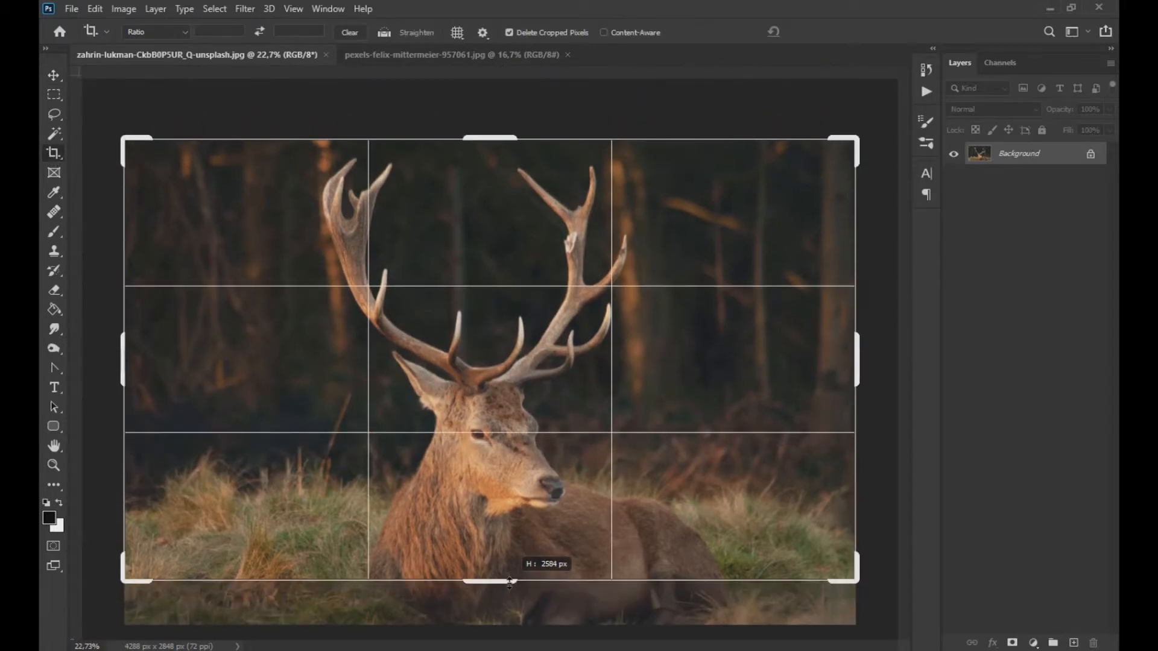
left_click(52, 74)
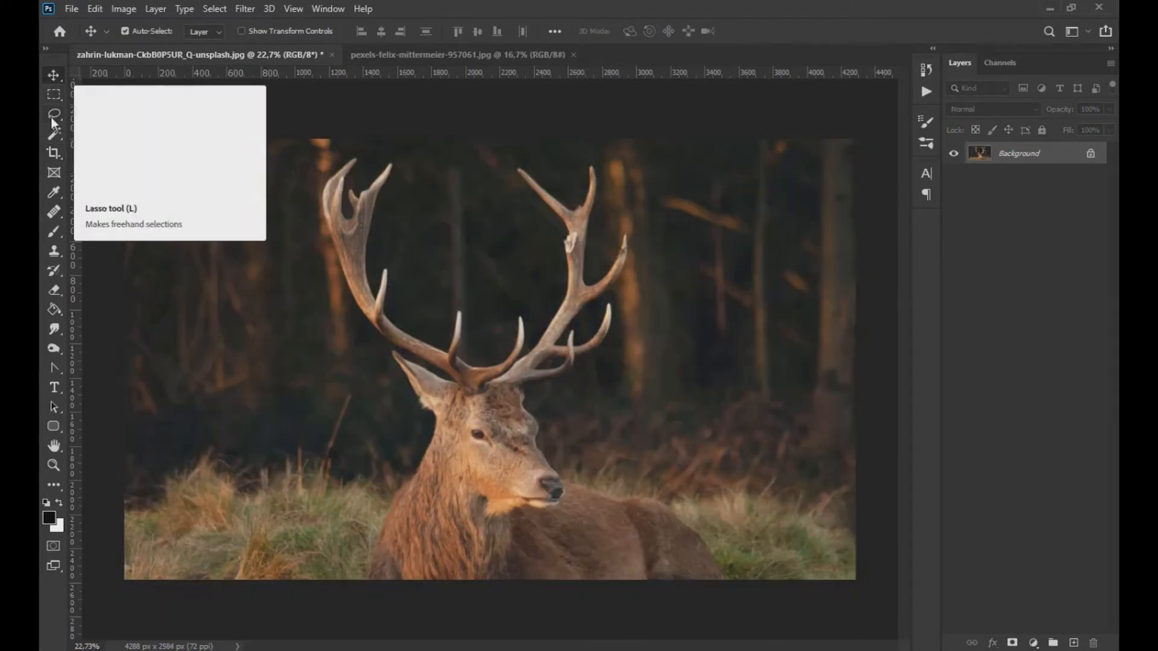
Select the deer with the Object Selection tool, enclosing it in a rectangle from above the antlers to the lower image edge.
left_click_drag(55, 129, 144, 134)
left_click_drag(280, 142, 743, 588)
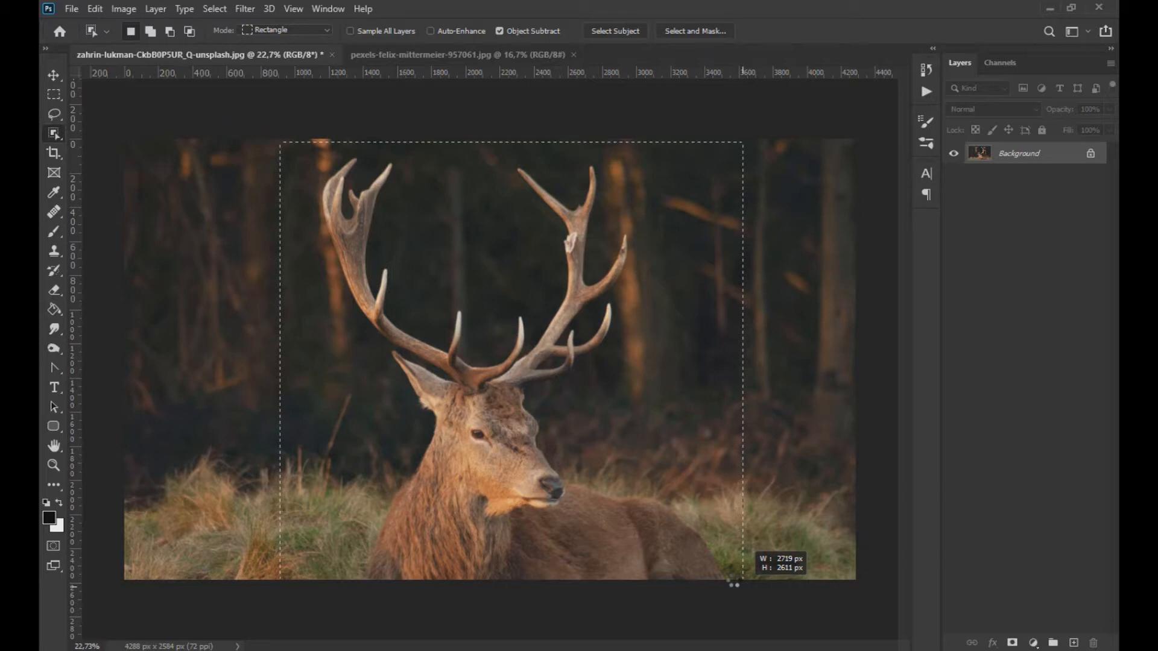
left_click_drag(733, 583, 733, 584)
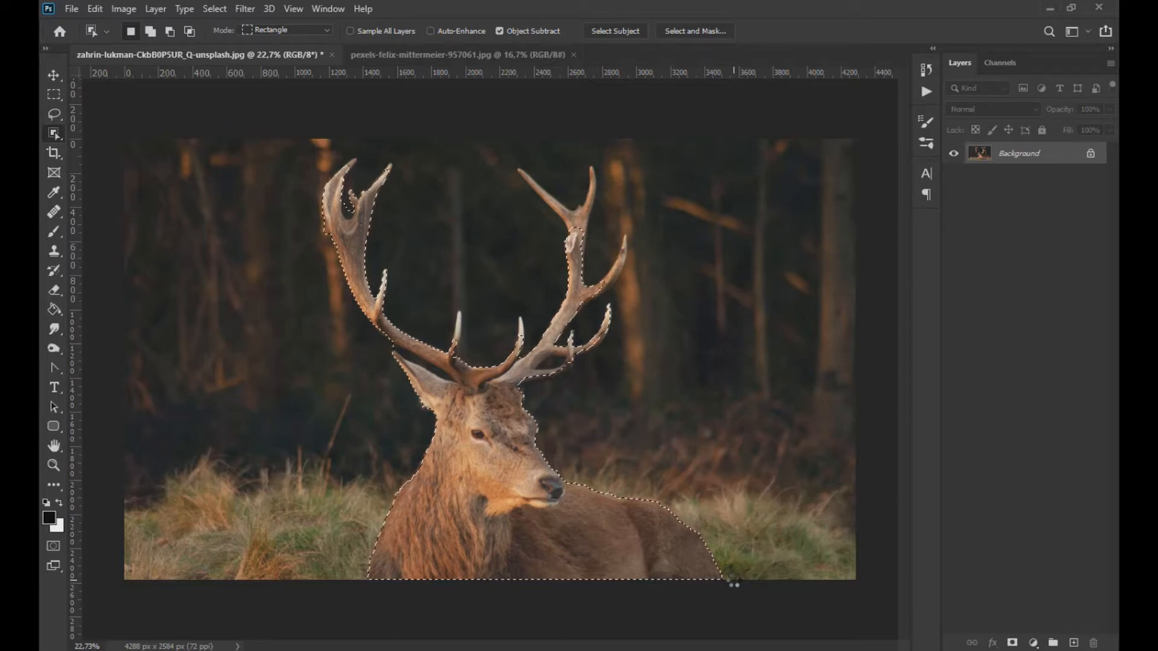
Add the missed antler tips and tines to the deer selection with the Quick Selection tool.
scroll(536, 280, "up", 3)
right_click(54, 132)
left_click(111, 149)
scroll(597, 217, "up", 6)
mouse_move(612, 197)
left_mouse_down()
mouse_move(588, 286)
mouse_move(693, 300)
mouse_move(602, 410)
mouse_move(634, 381)
mouse_move(618, 392)
left_mouse_up()
left_click_drag(437, 495, 436, 458)
left_click_drag(275, 465, 269, 513)
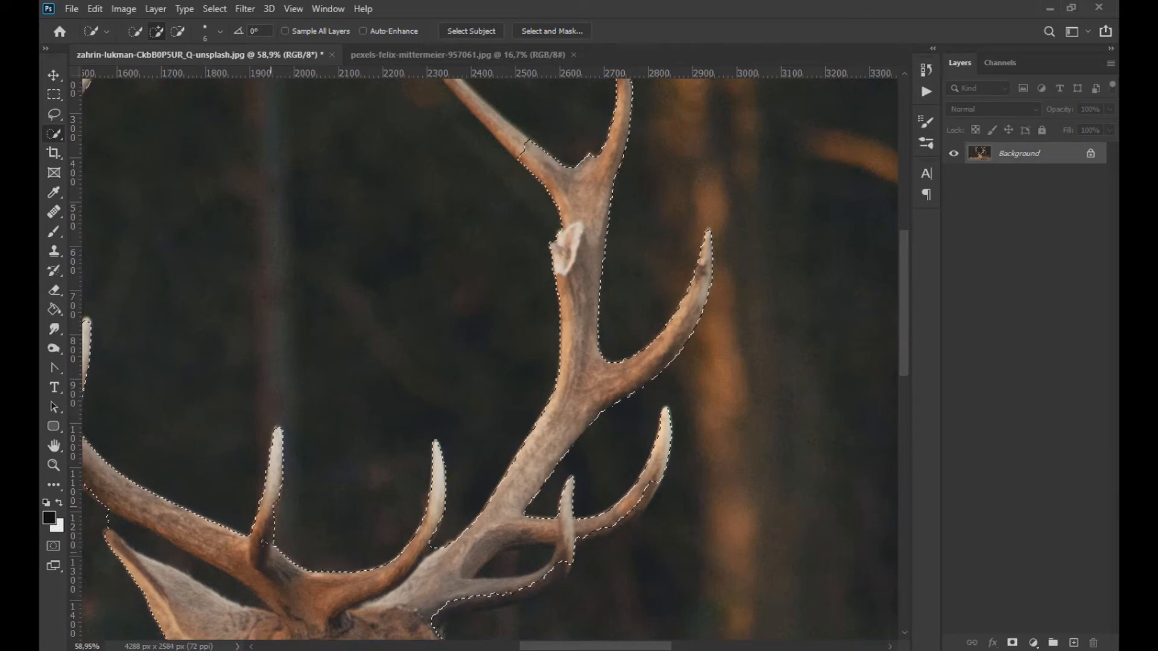
left_click_drag(483, 573, 700, 573)
left_click_drag(217, 90, 263, 334)
Fill the deer selection with black on a new layer, then deselect.
scroll(597, 336, "down", 5)
key("v")
left_click(1073, 643)
key("g")
left_click(473, 481)
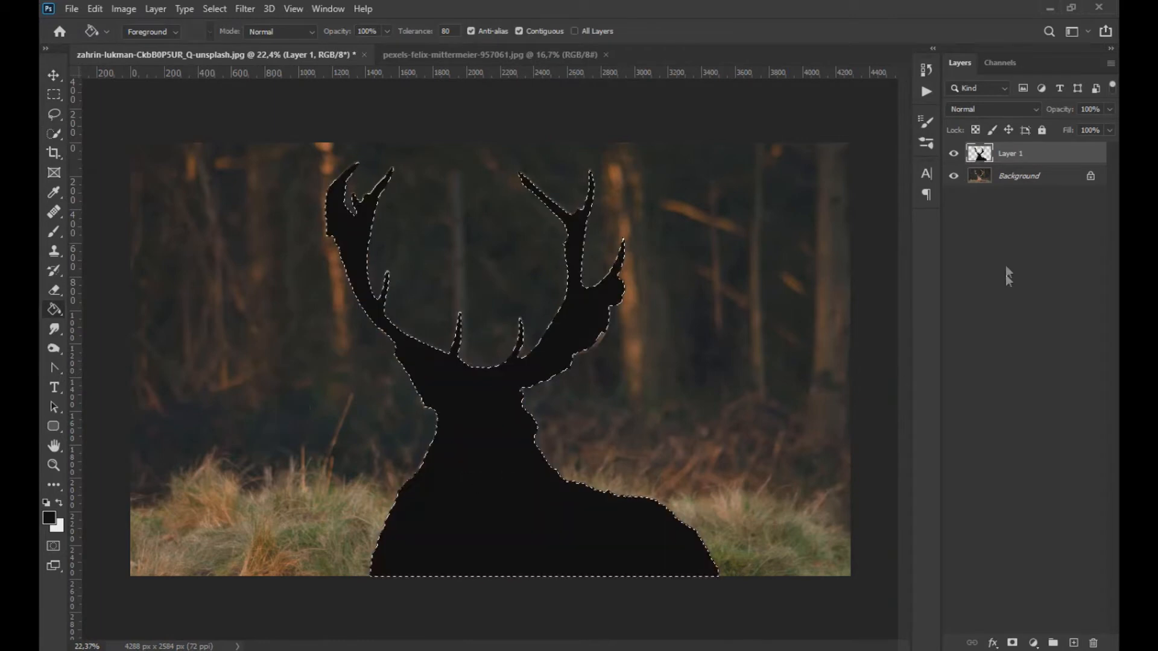
left_click(1013, 184)
key("ctrl+d")
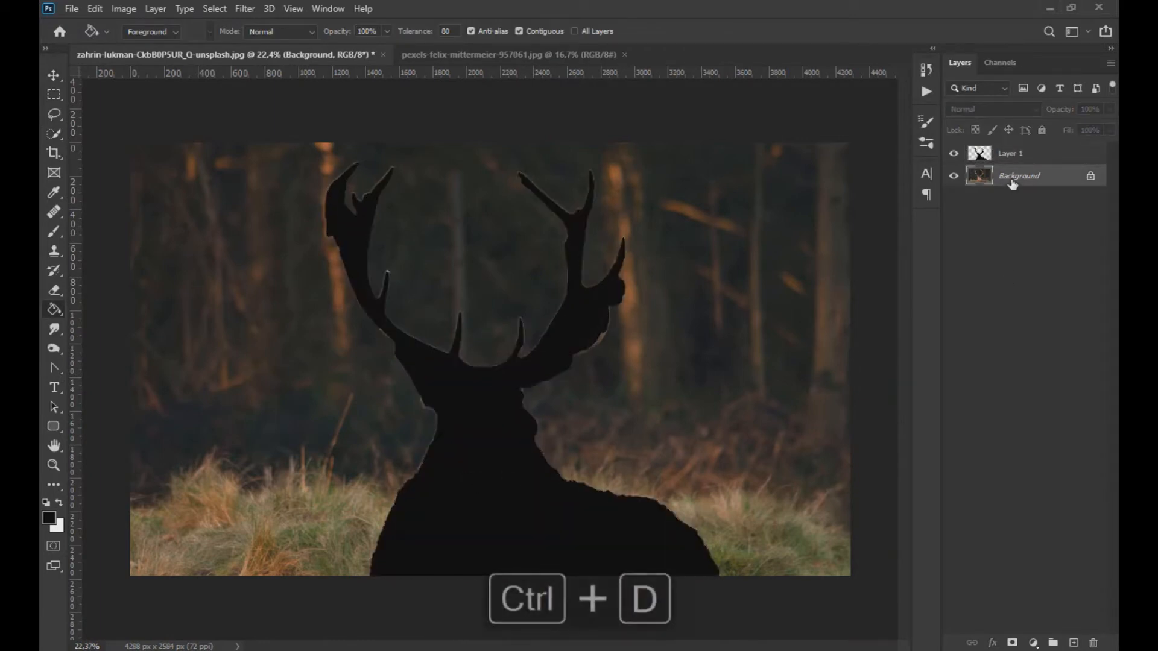
Duplicate the Background layer with a mask made from the black silhouette's outline, and delete the silhouette layer.
key("ctrl+j")
left_click(979, 153, "ctrl")
left_click(1013, 642)
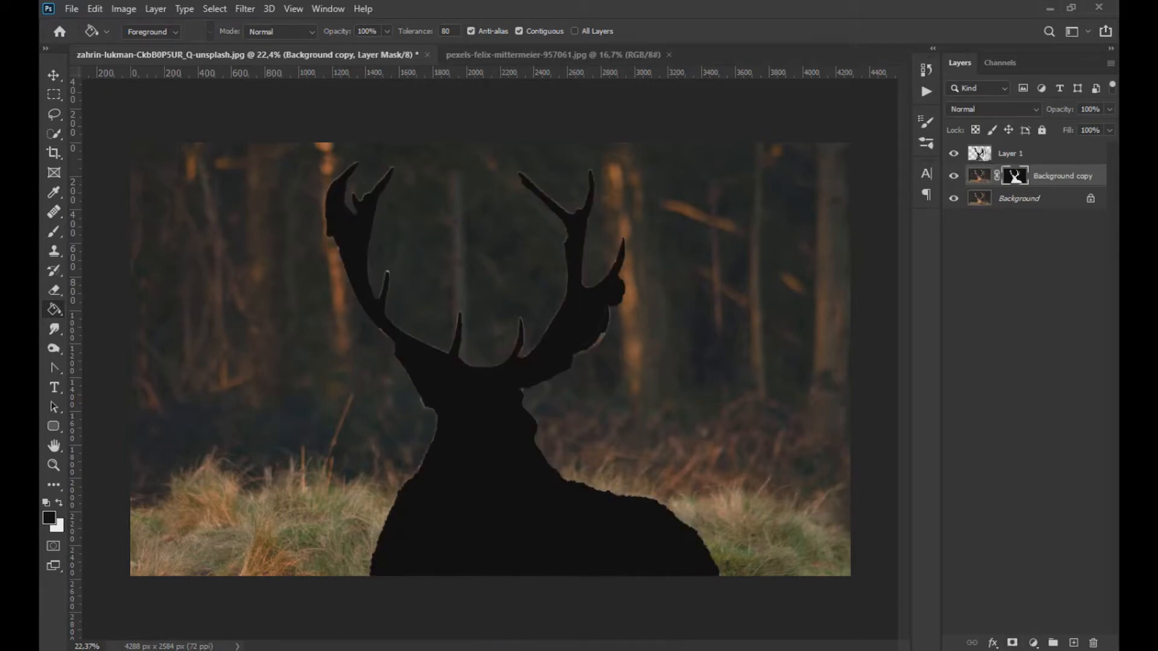
left_click(983, 153)
key("Delete")
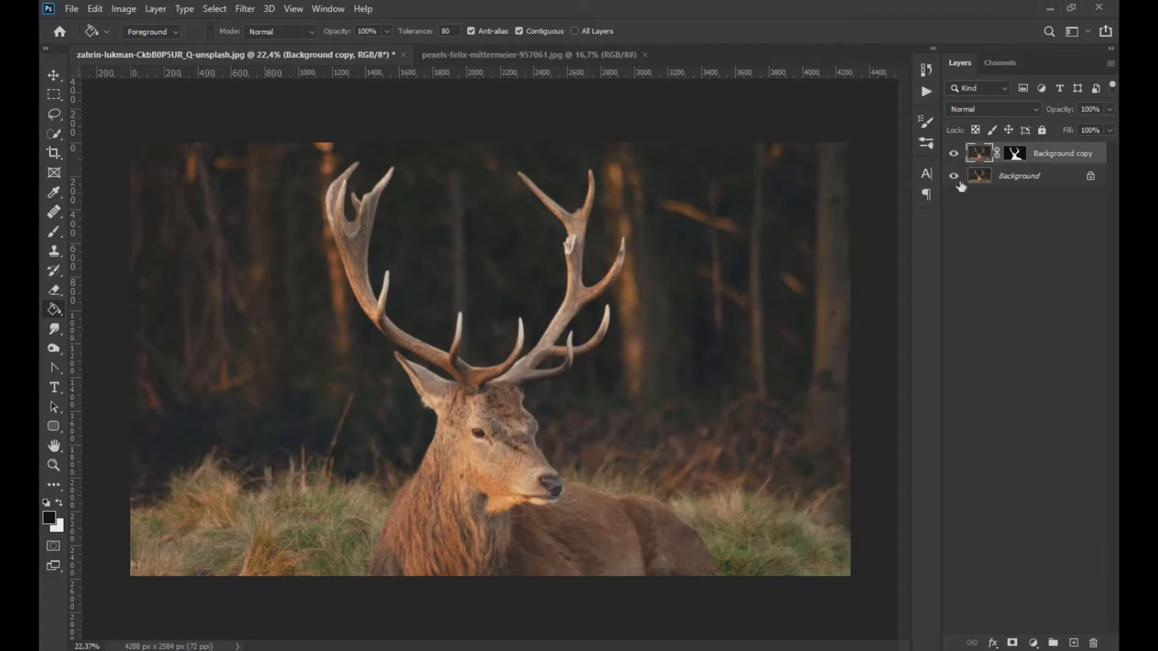
Hide the Background layer and add a red-orange filled layer beneath the masked deer.
left_click(954, 176)
left_click(1016, 154)
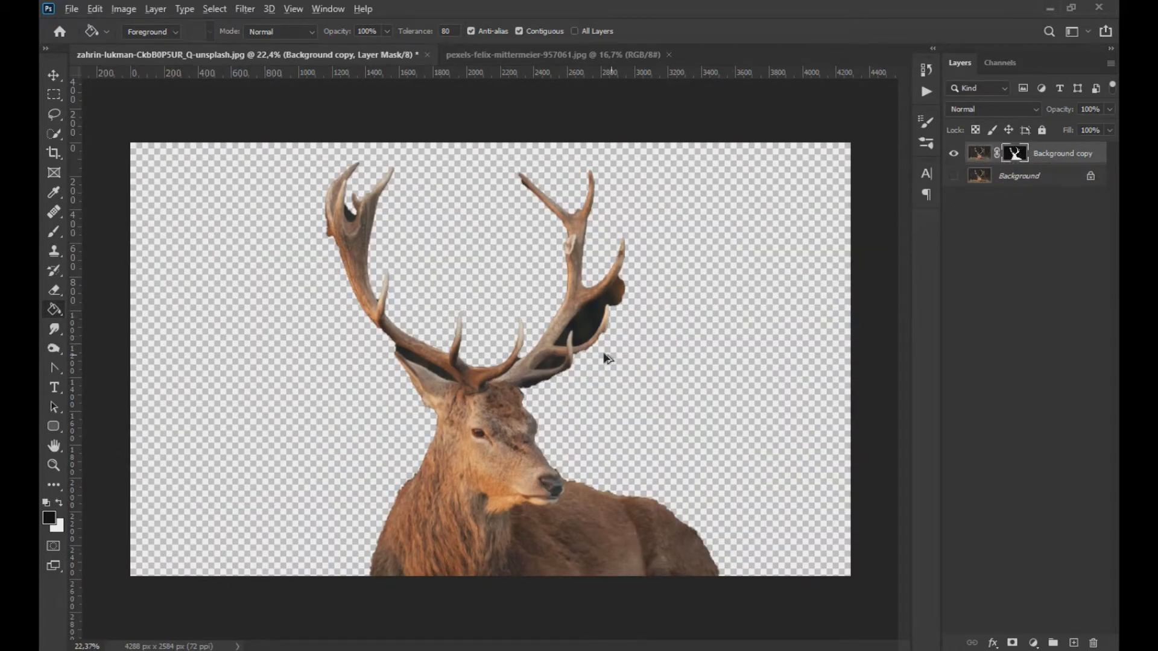
scroll(606, 357, "up", 5)
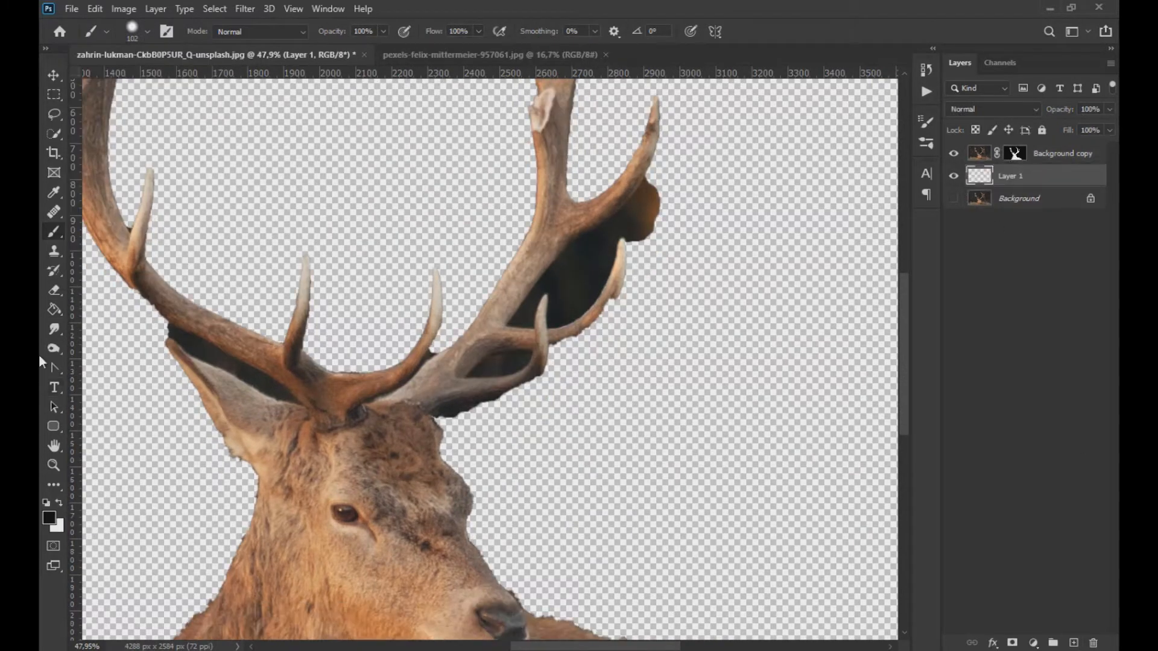
left_click(747, 388)
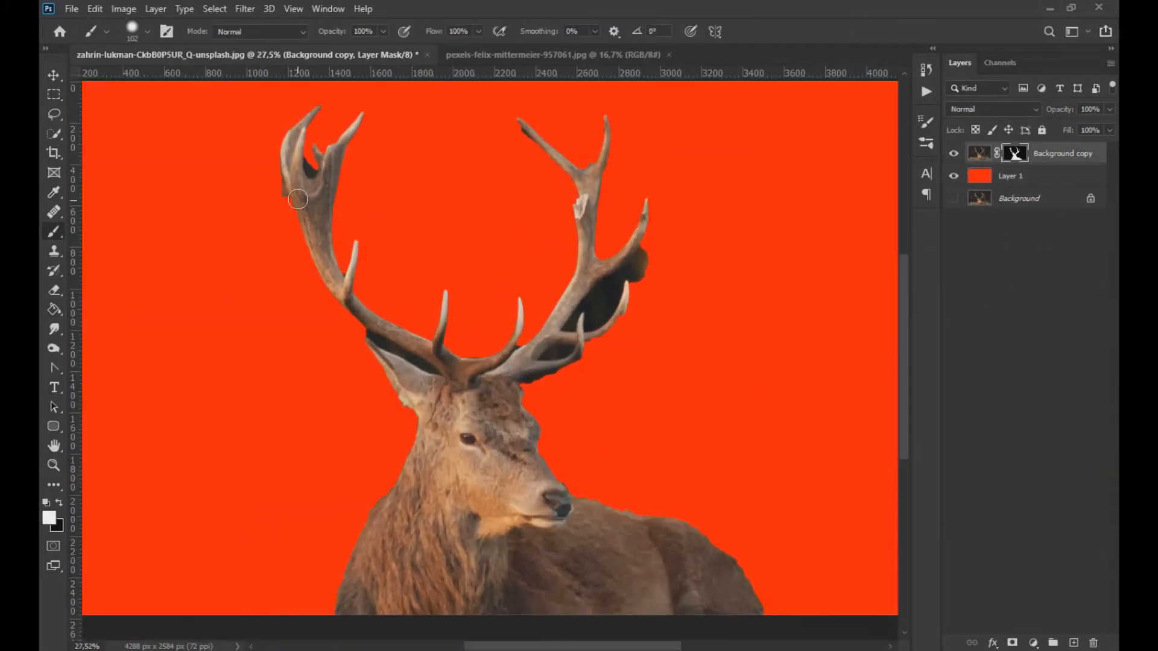
Paint black on the deer's layer mask to remove the leftover background around the ear and beneath the adjoining antler.
scroll(582, 236, "down", 1)
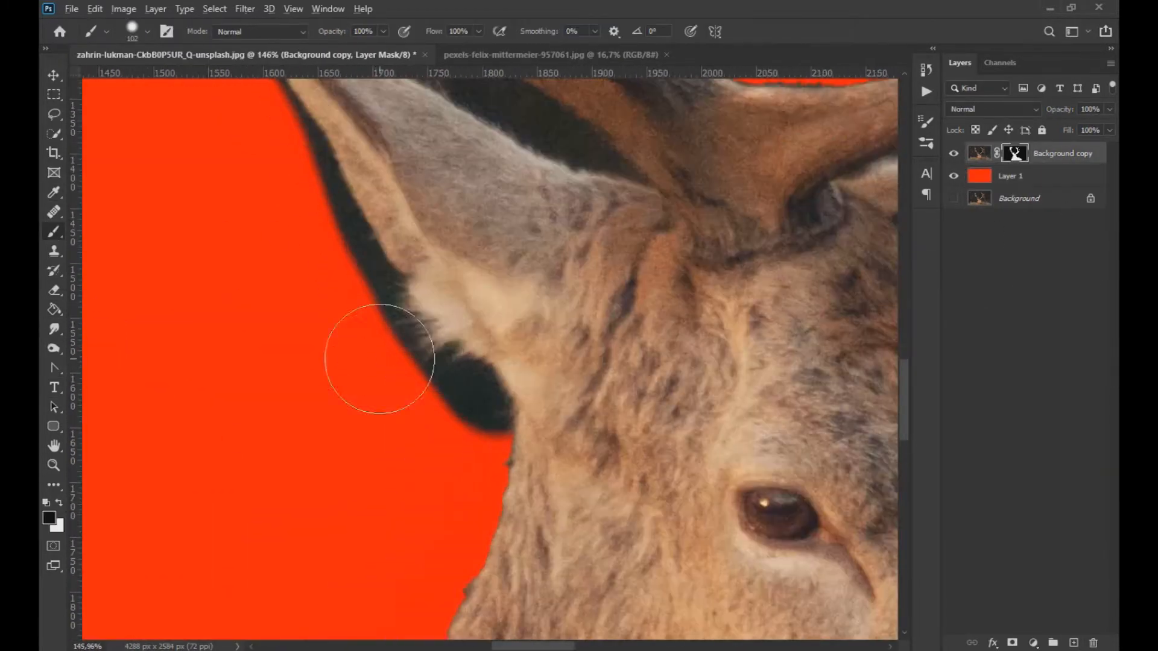
left_click_drag(362, 362, 482, 416)
mouse_move(492, 367)
left_mouse_down()
mouse_move(393, 360)
mouse_move(388, 297)
left_mouse_up()
scroll(387, 297, "up", 6)
mouse_move(279, 305)
left_mouse_down()
mouse_move(211, 242)
mouse_move(591, 484)
mouse_move(211, 300)
mouse_move(470, 412)
mouse_move(567, 482)
left_mouse_up()
key("bracketleft")
key("bracketleft")
right_click(583, 468, "alt")
key("bracketright")
key("bracketright")
key("bracketright")
scroll(495, 568, "down", 5)
Mask out the dark background between and beside the upper points of the deer's left-hand antler.
right_click(184, 316, "alt")
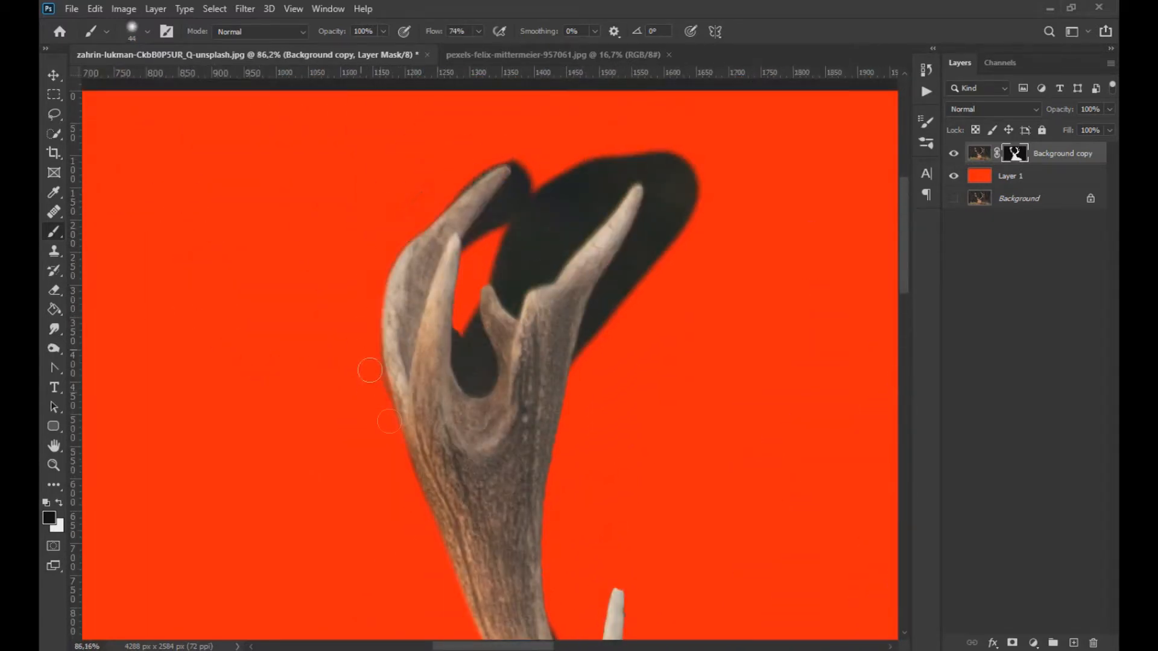
mouse_move(471, 254)
left_mouse_down()
mouse_move(518, 169)
mouse_move(547, 233)
mouse_move(659, 177)
mouse_move(627, 296)
left_mouse_up()
left_click_drag(523, 271, 603, 221)
Clean the mask edges along the lower tines of both antlers with a small brush.
right_click(603, 220, "alt")
scroll(506, 287, "up", 5)
mouse_move(506, 292)
left_mouse_down()
mouse_move(540, 292)
mouse_move(527, 344)
mouse_move(422, 492)
mouse_move(404, 341)
mouse_move(454, 376)
mouse_move(435, 470)
left_mouse_up()
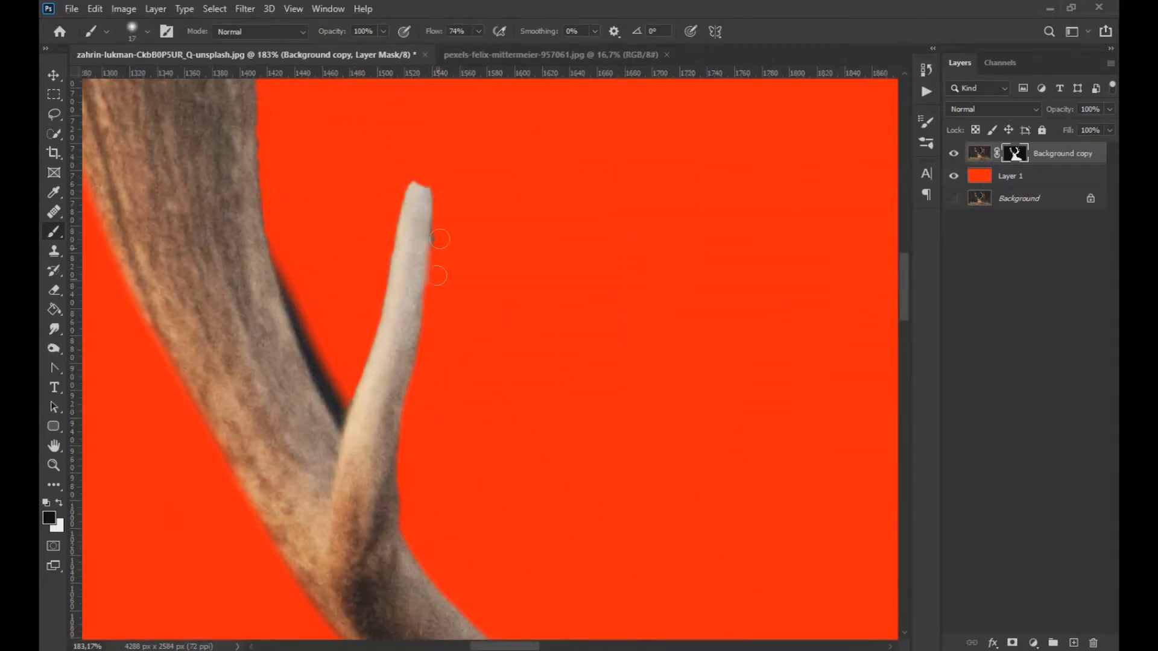
right_click(338, 371, "alt")
left_click_drag(338, 411, 302, 326)
right_click(227, 478, "alt")
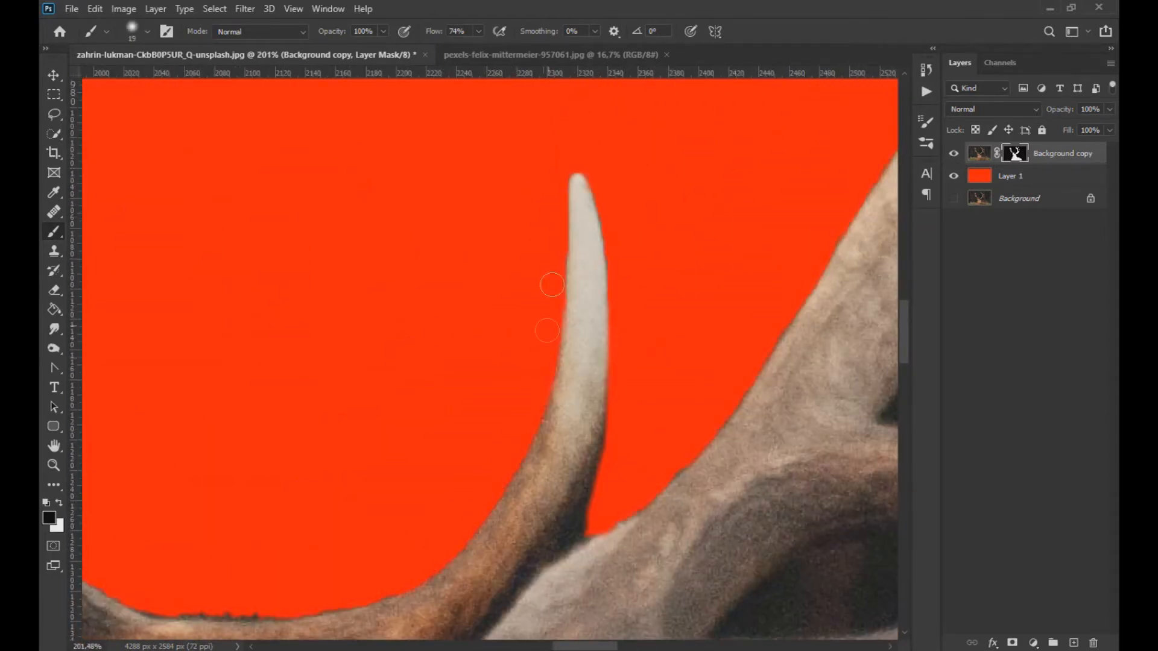
left_click_drag(552, 284, 593, 155)
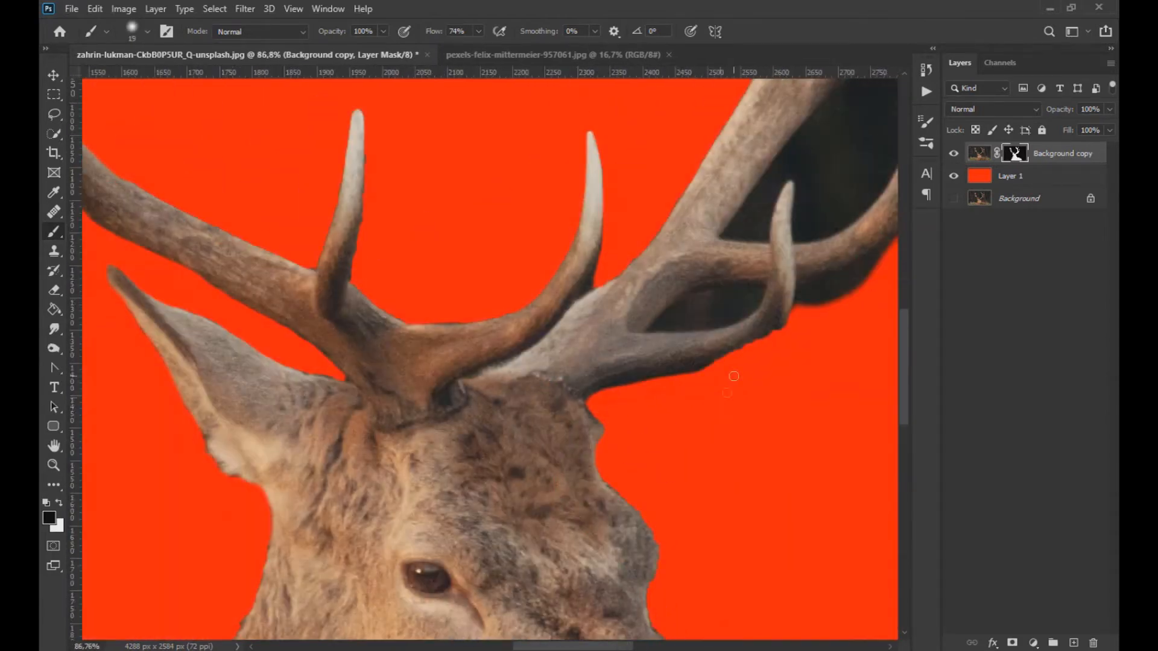
Mask out the background inside the enclosed openings between the right-hand antler's lower tines.
right_click(713, 385, "alt")
right_click(486, 377, "alt")
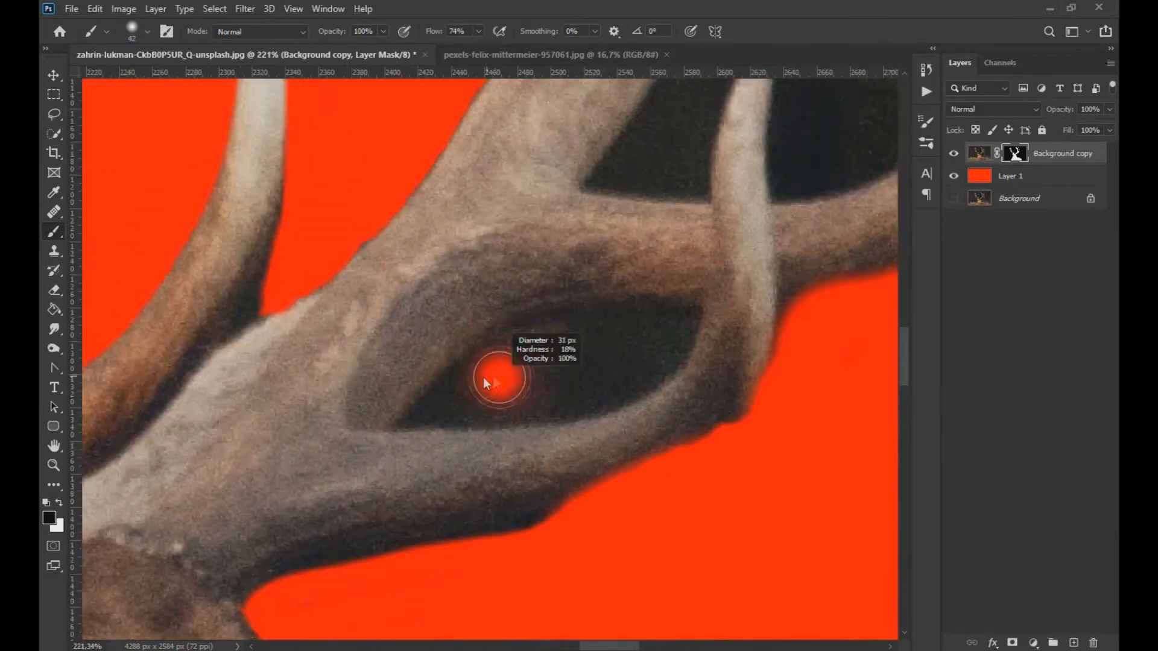
mouse_move(486, 377)
left_mouse_down()
mouse_move(655, 379)
mouse_move(411, 425)
mouse_move(445, 405)
left_mouse_up()
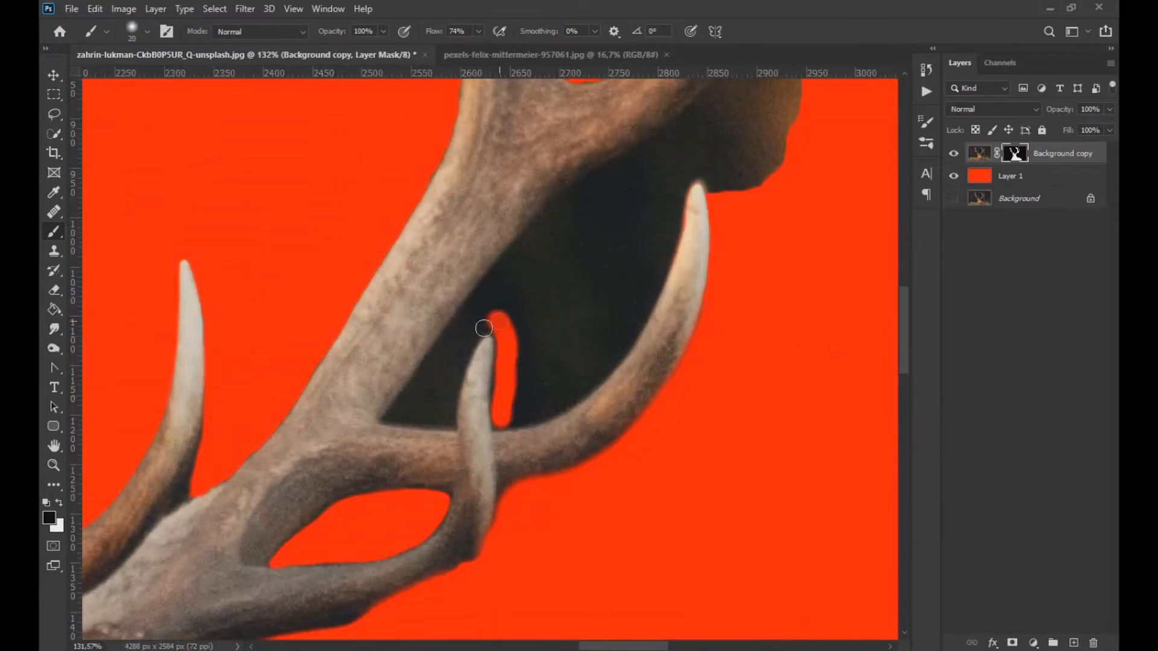
mouse_move(478, 323)
left_mouse_down()
mouse_move(518, 257)
mouse_move(644, 160)
left_mouse_up()
left_click_drag(390, 420, 440, 398)
right_click(543, 324, "alt")
mouse_move(543, 323)
left_mouse_down()
mouse_move(550, 250)
mouse_move(547, 310)
mouse_move(659, 264)
mouse_move(669, 160)
left_mouse_up()
Set the brush flow to 89% and mask out the remaining background along the right-hand antler's branches.
scroll(628, 354, "up", 3)
mouse_move(628, 354)
left_mouse_down()
mouse_move(723, 390)
mouse_move(769, 253)
left_mouse_up()
scroll(614, 417, "up", 4)
right_click(614, 416, "alt")
left_click(478, 31)
left_click_drag(483, 49, 494, 49)
left_click(147, 31)
left_click_drag(617, 396, 824, 264)
left_click_drag(570, 424, 584, 126)
left_click_drag(425, 284, 424, 319)
Remove the last background fringes around the antlers on the mask, adjusting the brush size to the gaps.
scroll(424, 319, "up", 5)
mouse_move(646, 264)
left_mouse_down()
mouse_move(527, 259)
mouse_move(558, 305)
mouse_move(188, 253)
mouse_move(253, 356)
left_mouse_up()
left_click_drag(208, 188, 346, 290)
mouse_move(259, 380)
left_mouse_down()
mouse_move(339, 419)
mouse_move(439, 552)
left_mouse_up()
right_click(230, 290, "alt")
left_click_drag(188, 212, 261, 302)
right_click(296, 321, "alt")
Smooth the mask edge along the deer's neck and chest with a 50 px black brush at 64% flow.
scroll(295, 321, "down", 8)
scroll(431, 521, "up", 5)
left_click(59, 503)
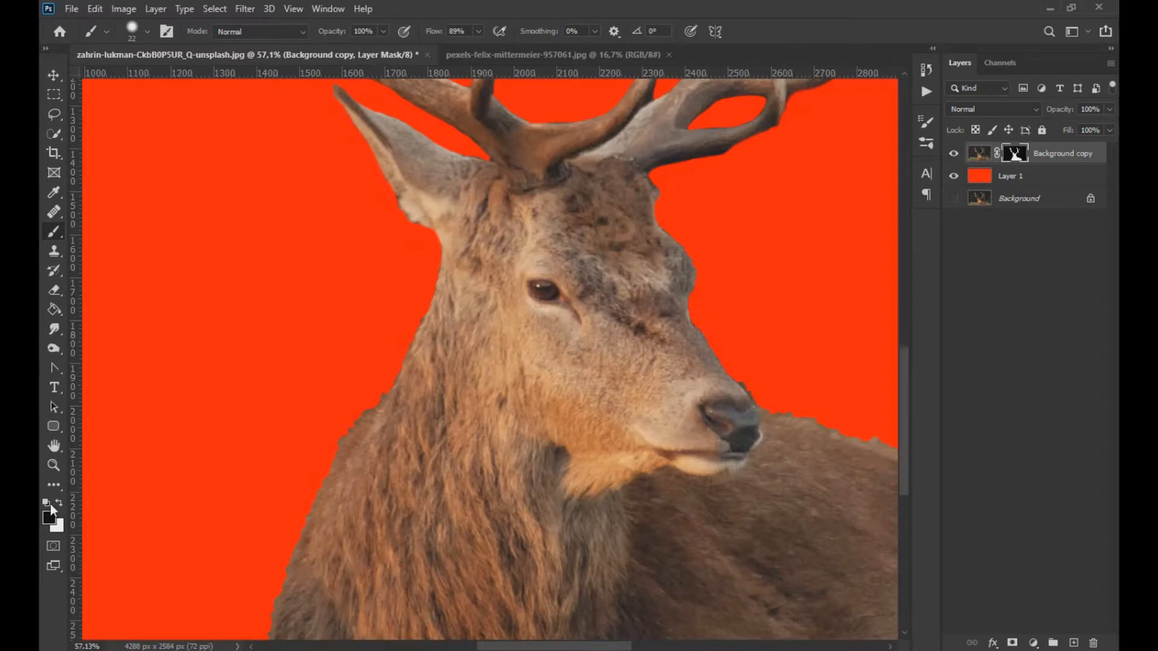
left_click(147, 32)
left_click_drag(131, 114, 120, 114)
left_click(479, 31)
left_click_drag(485, 47, 462, 47)
right_click(340, 405, "alt")
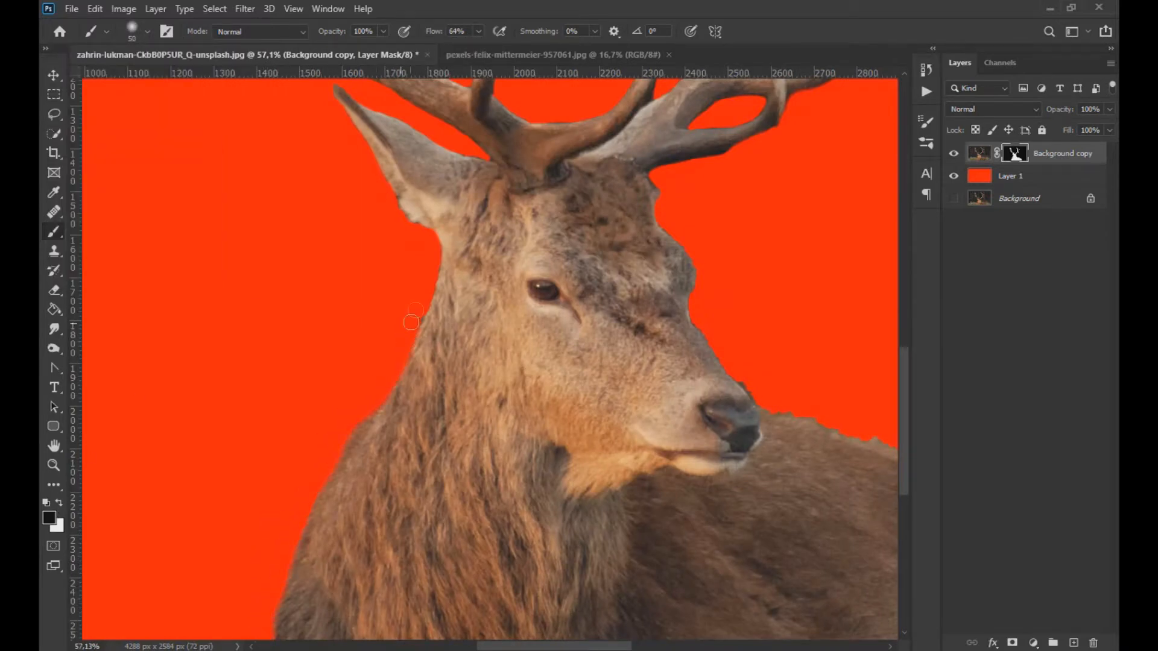
Set the brush flow to 35% and smooth the mask edge along the deer's forehead, muzzle and back.
left_click_drag(513, 357, 130, 276)
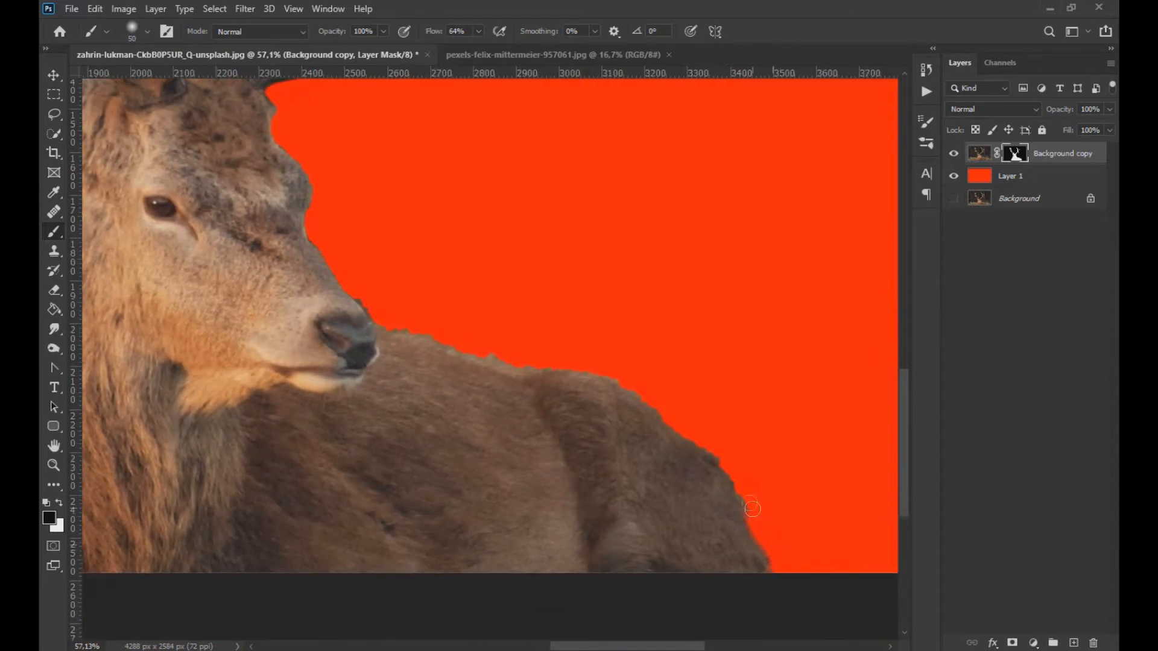
left_click(477, 31)
left_click(459, 47)
left_click_drag(307, 228, 314, 207)
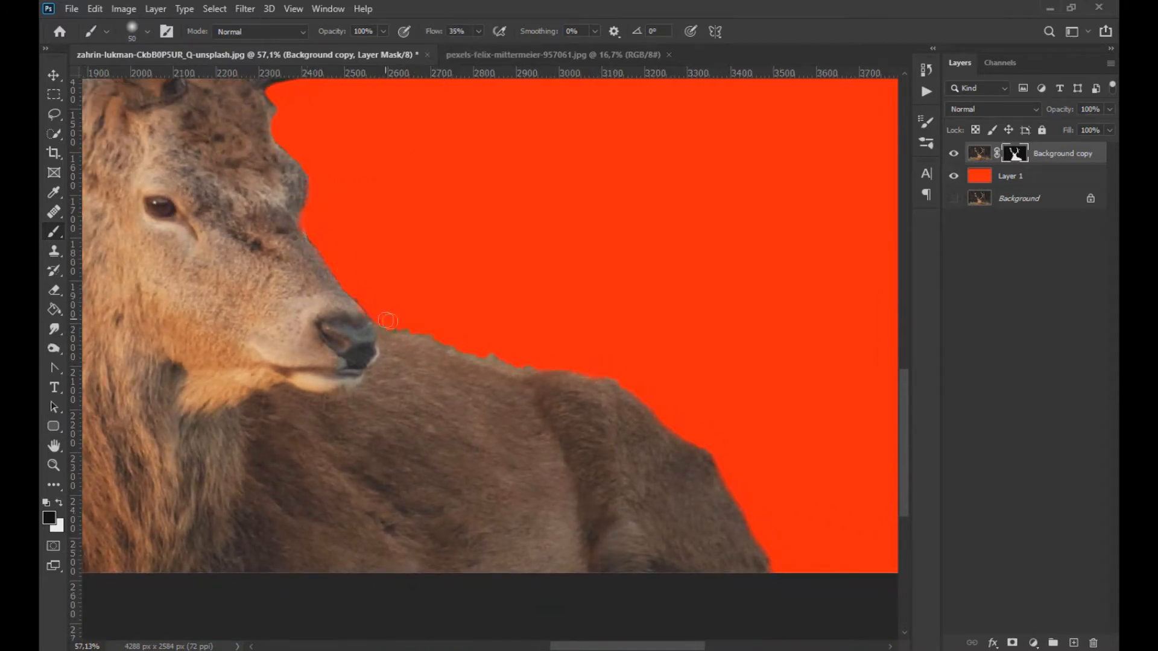
key("ctrl+0")
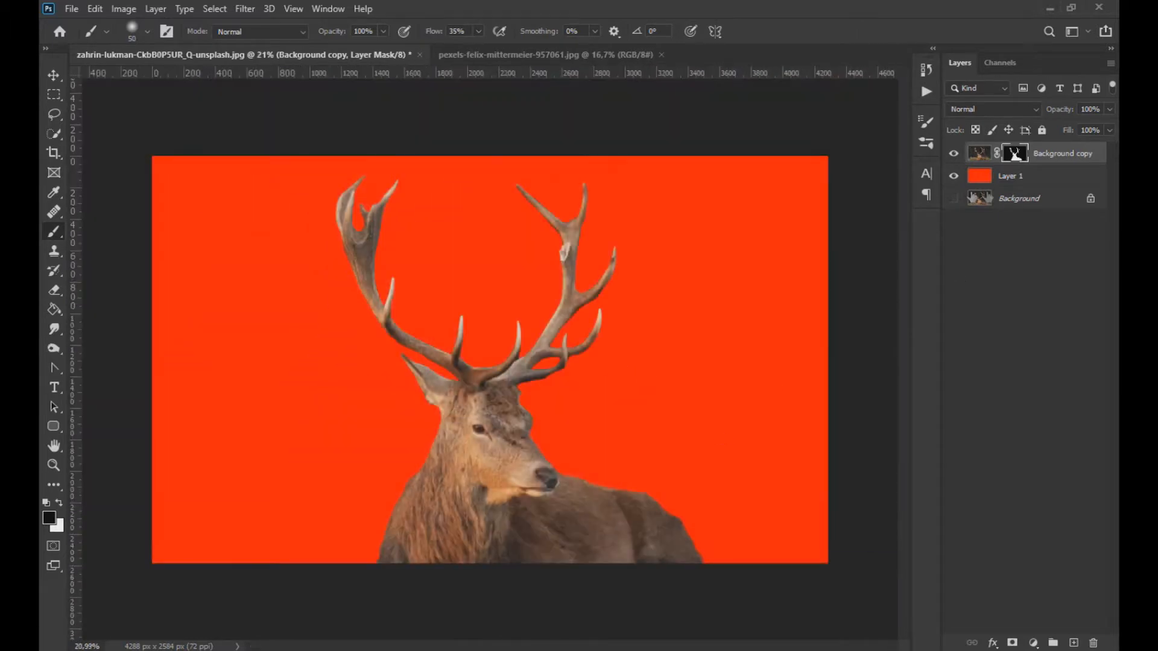
Hide the red-orange layer and duplicate the masked Background copy layer.
left_click(953, 176)
left_click(54, 76)
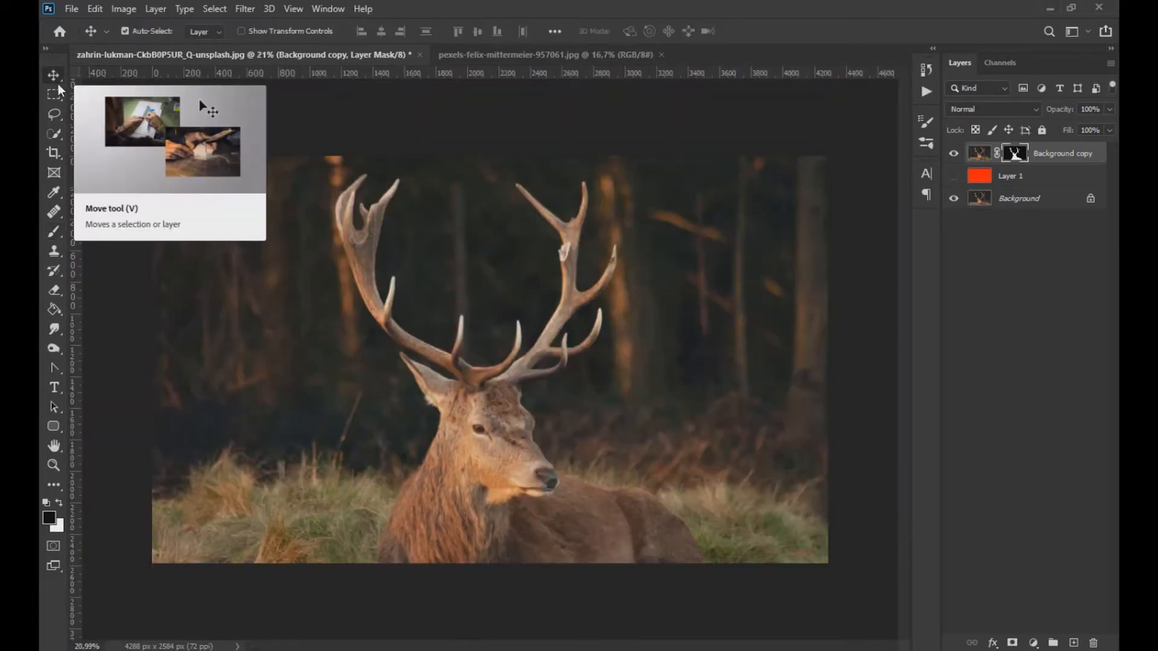
left_click(978, 153)
key("ctrl+j")
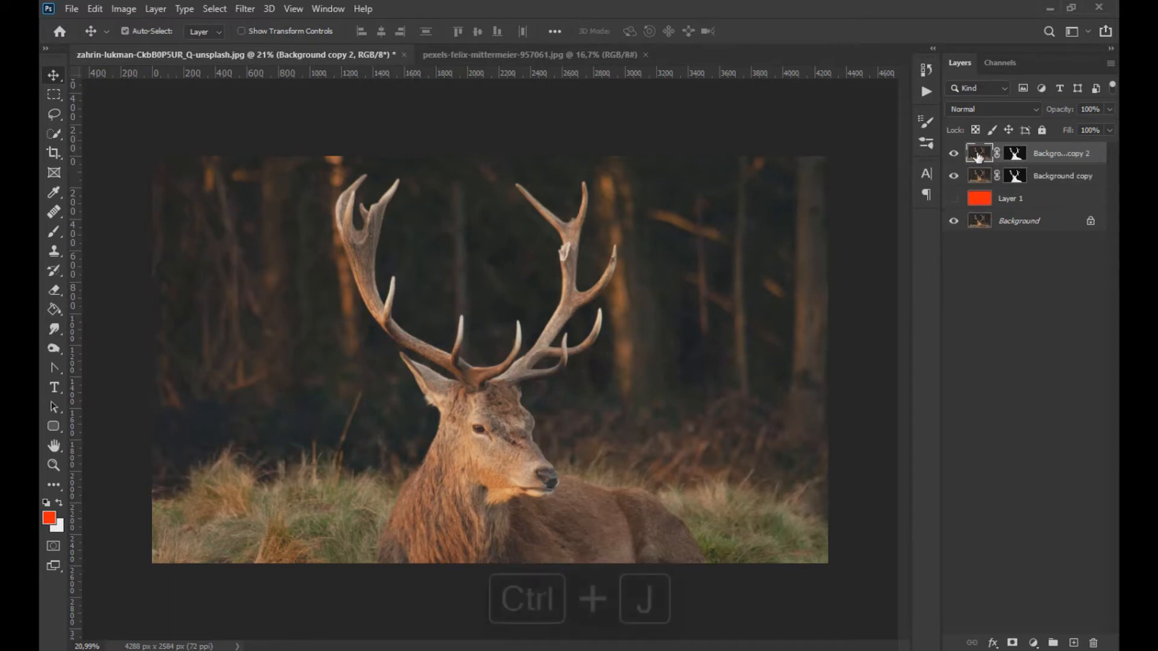
Show the duplicated deer alone over the red-orange layer by hiding Background copy, and select the duplicate's mask.
left_click(953, 198)
left_click(953, 176)
left_click(1015, 154)
Paint black on the duplicate's mask at 100% flow with a large soft brush to hide the deer's body.
left_click(58, 230)
key("d")
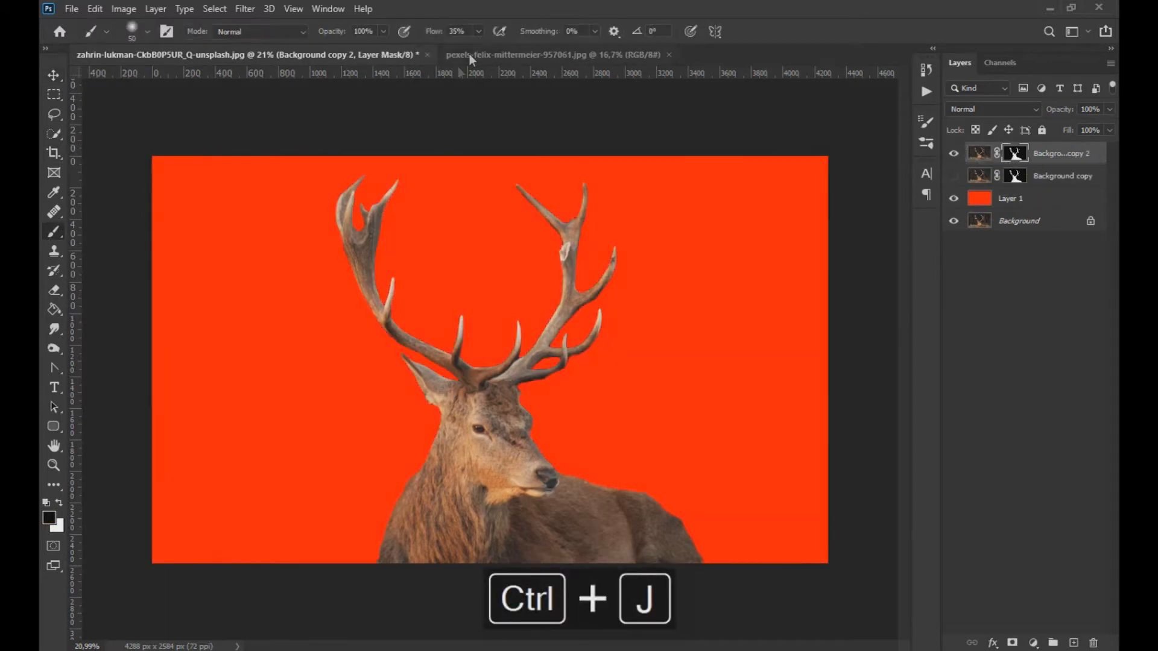
left_click(479, 30)
right_click(381, 484, "alt")
mouse_move(454, 538)
left_mouse_down()
mouse_move(356, 510)
mouse_move(386, 457)
mouse_move(584, 465)
left_mouse_up()
Mask out the deer's ear, eyes and face on the duplicate, working up to the antler bases.
scroll(443, 442, "up", 10)
right_click(426, 399, "alt")
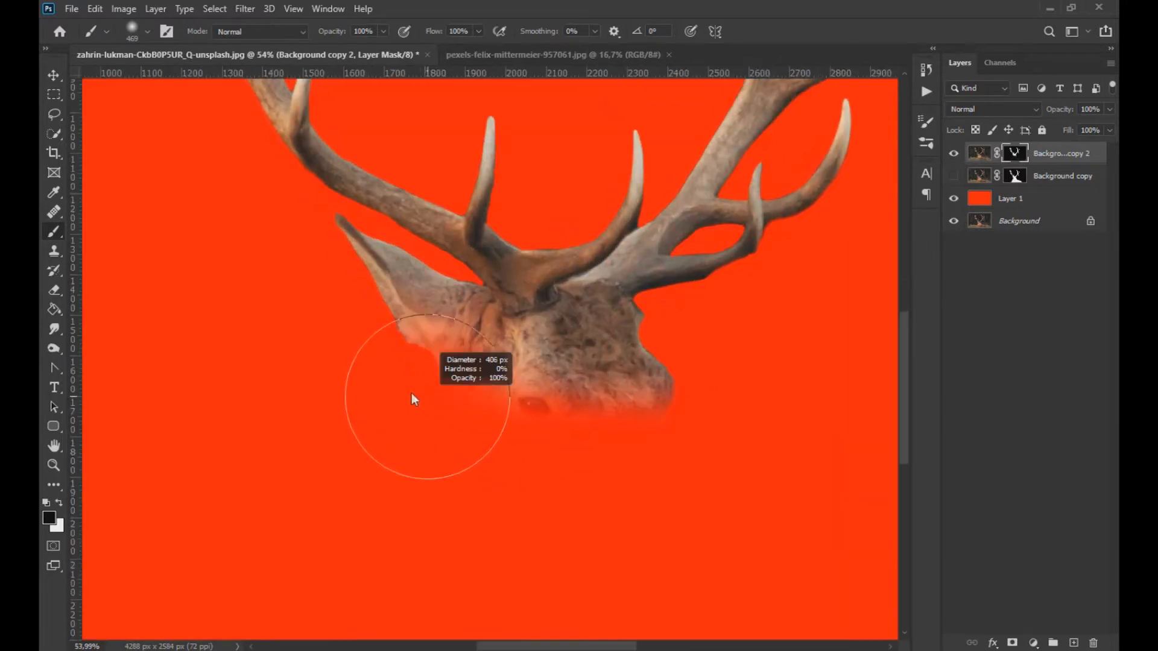
mouse_move(320, 218)
left_mouse_down()
mouse_move(420, 265)
mouse_move(379, 265)
mouse_move(425, 355)
mouse_move(432, 311)
mouse_move(441, 391)
mouse_move(595, 401)
mouse_move(666, 384)
mouse_move(461, 361)
mouse_move(629, 367)
left_mouse_up()
mouse_move(629, 323)
left_mouse_down()
mouse_move(502, 333)
mouse_move(453, 289)
left_mouse_up()
scroll(576, 355, "up", 3)
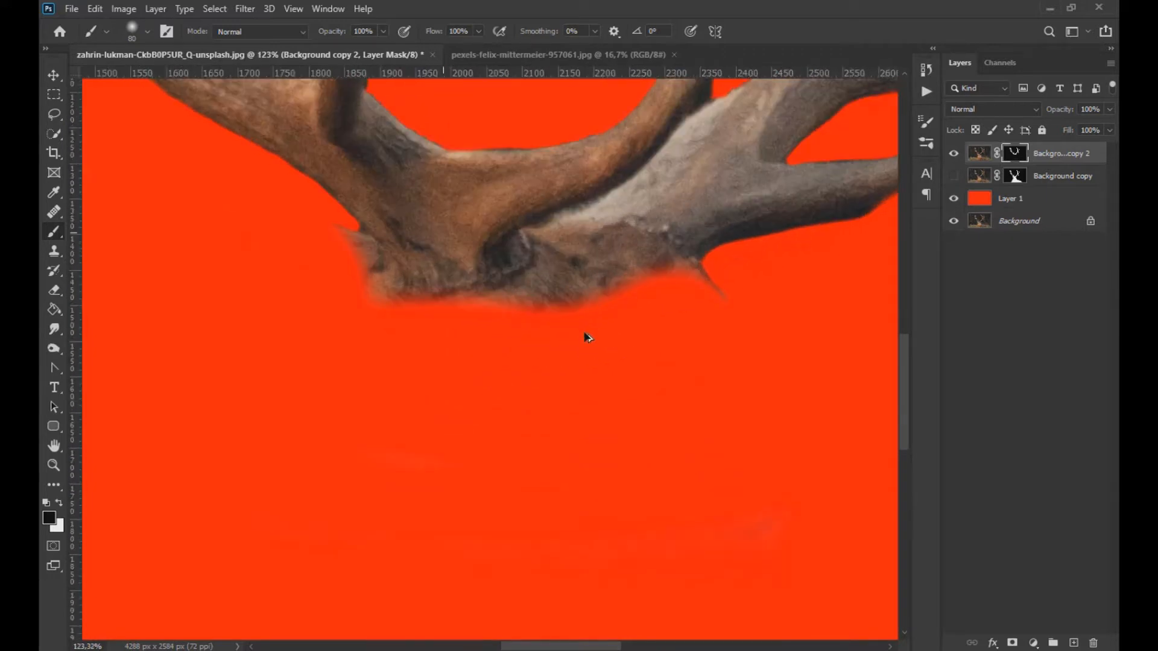
Mask out the remaining forehead fur around the antler bases with a smaller soft brush, leaving only the antlers.
right_click(575, 284, "alt")
mouse_move(553, 261)
left_mouse_down()
mouse_move(536, 299)
mouse_move(714, 284)
left_mouse_up()
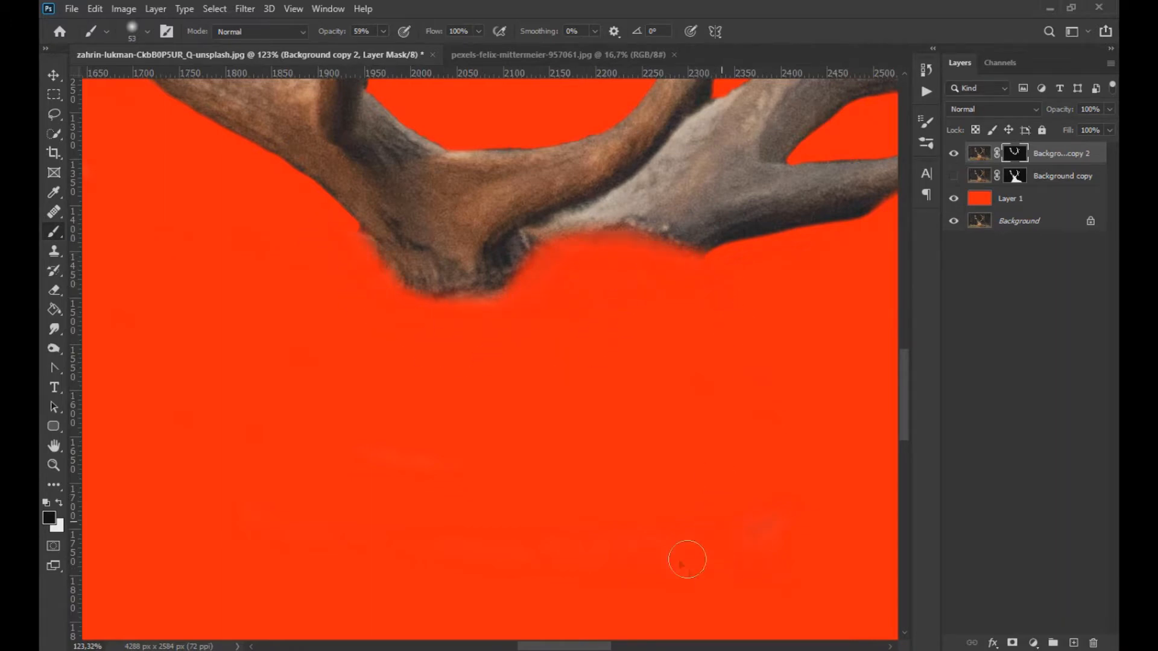
scroll(687, 560, "down", 5)
scroll(641, 535, "up", 3)
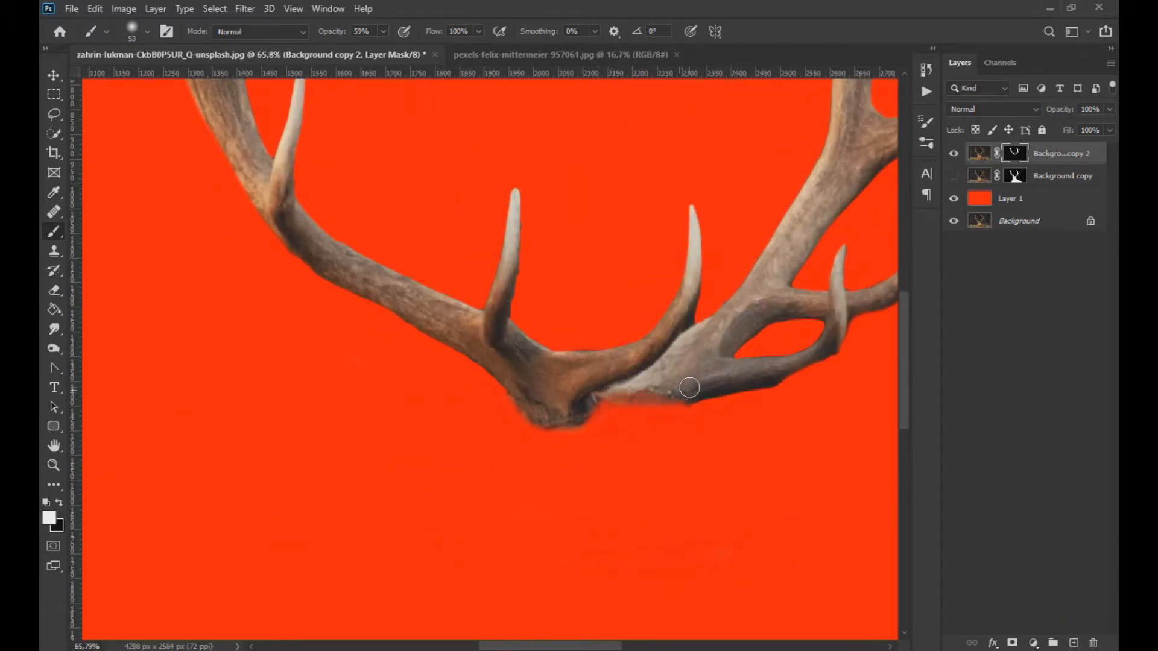
Show the Background copy layer again and hide the red-orange layer.
scroll(692, 395, "down", 4)
left_click(953, 176)
left_click(953, 199)
left_click(992, 200)
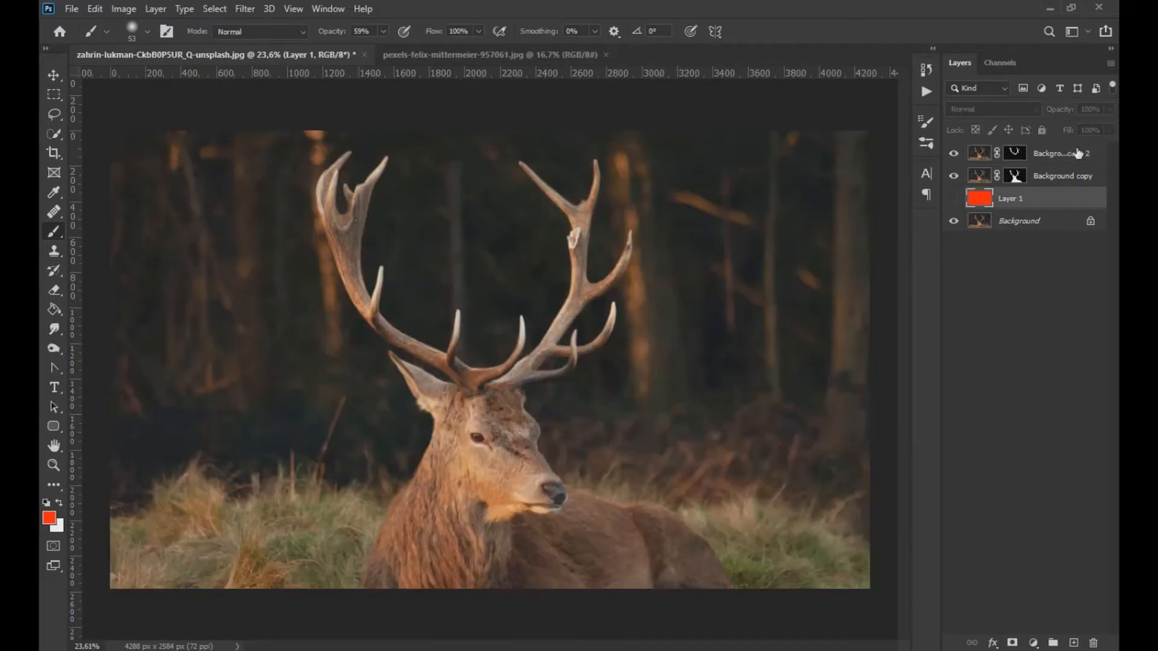
Place the antlers-only layer in a group.
left_click(1077, 153)
key("ctrl+g")
Add a Color Lookup adjustment directly above the Background layer using the Moonlight.3DL lookup file.
left_click(1046, 175)
left_click(1025, 218)
left_click(1033, 643)
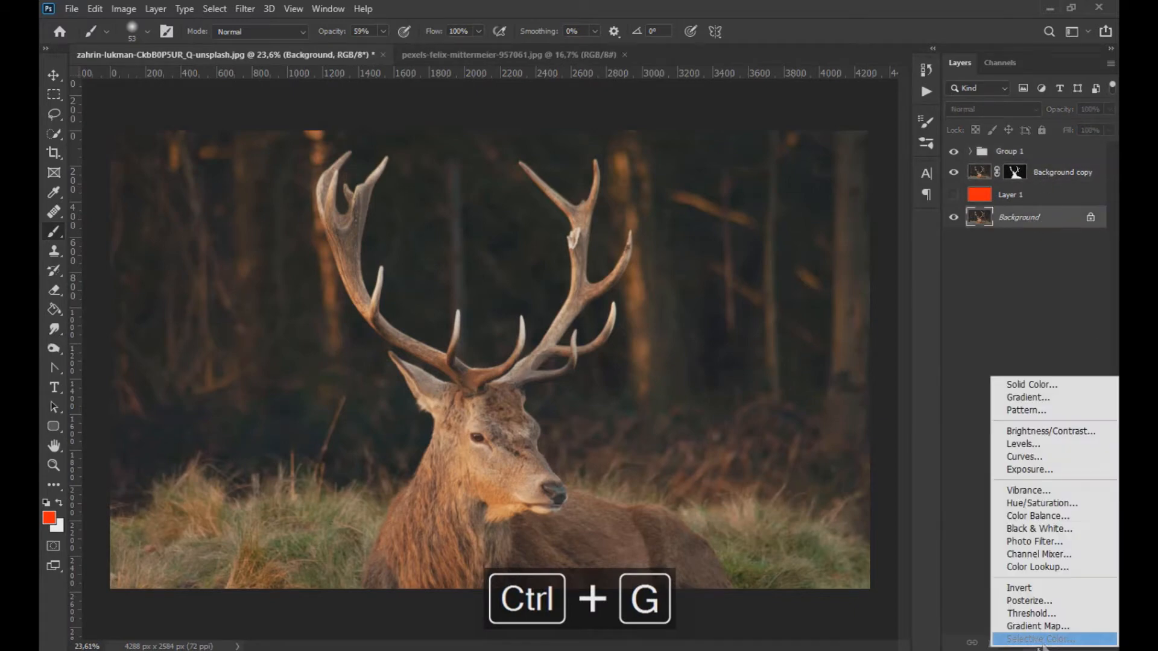
left_click(1037, 567)
left_click_drag(697, 244, 890, 244)
left_click(923, 307)
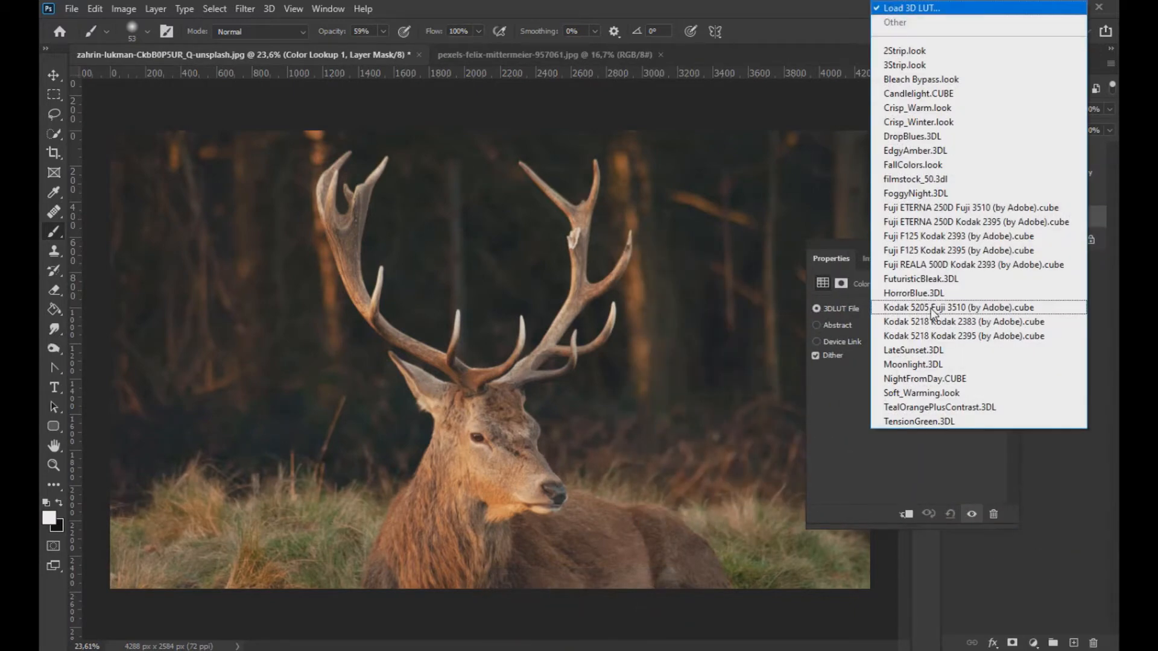
left_click(941, 363)
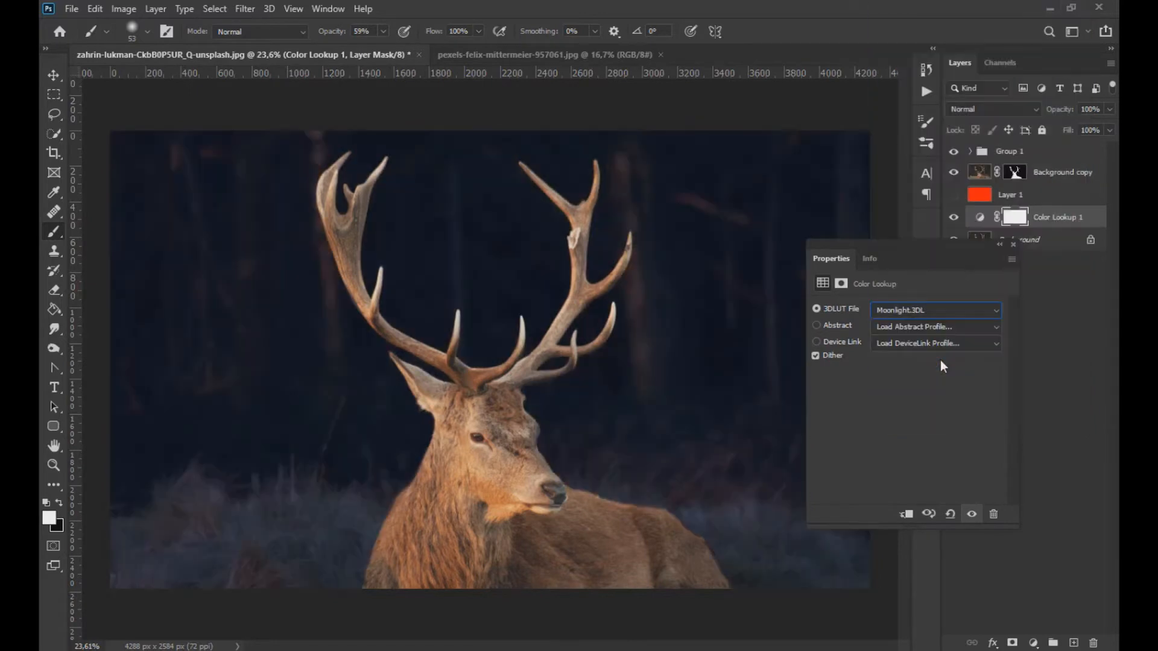
left_click(1013, 244)
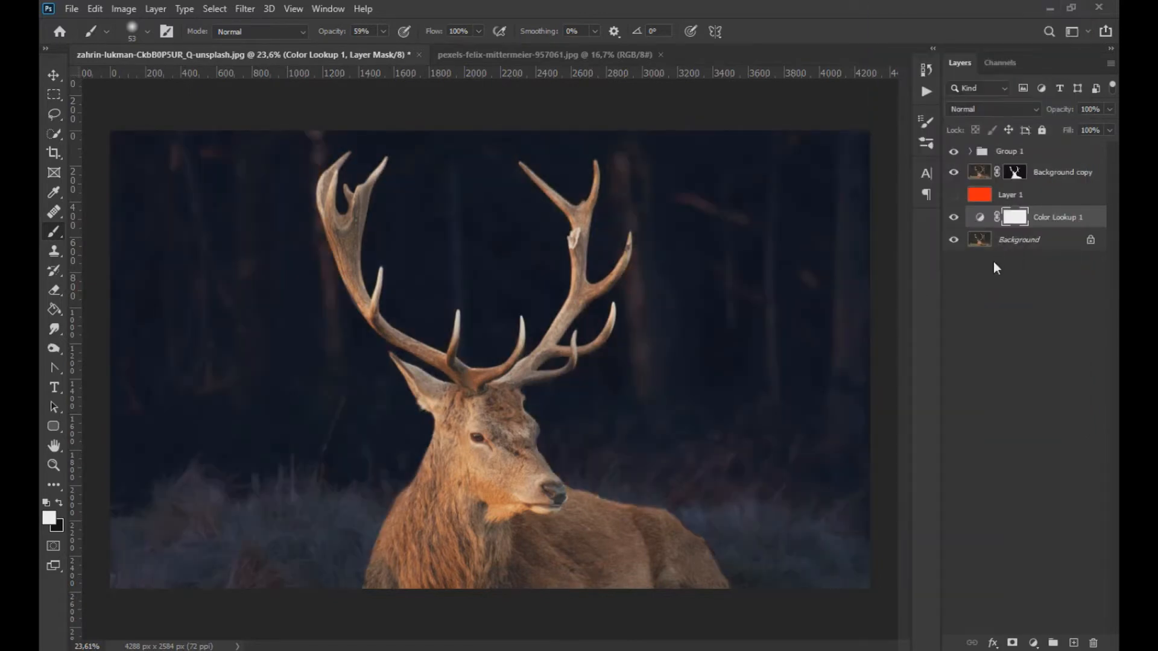
Refine the Background copy layer's mask along the deer's chest and neck edge with a 72 px soft brush at 39% flow.
left_click(1014, 172)
scroll(341, 565, "up", 8)
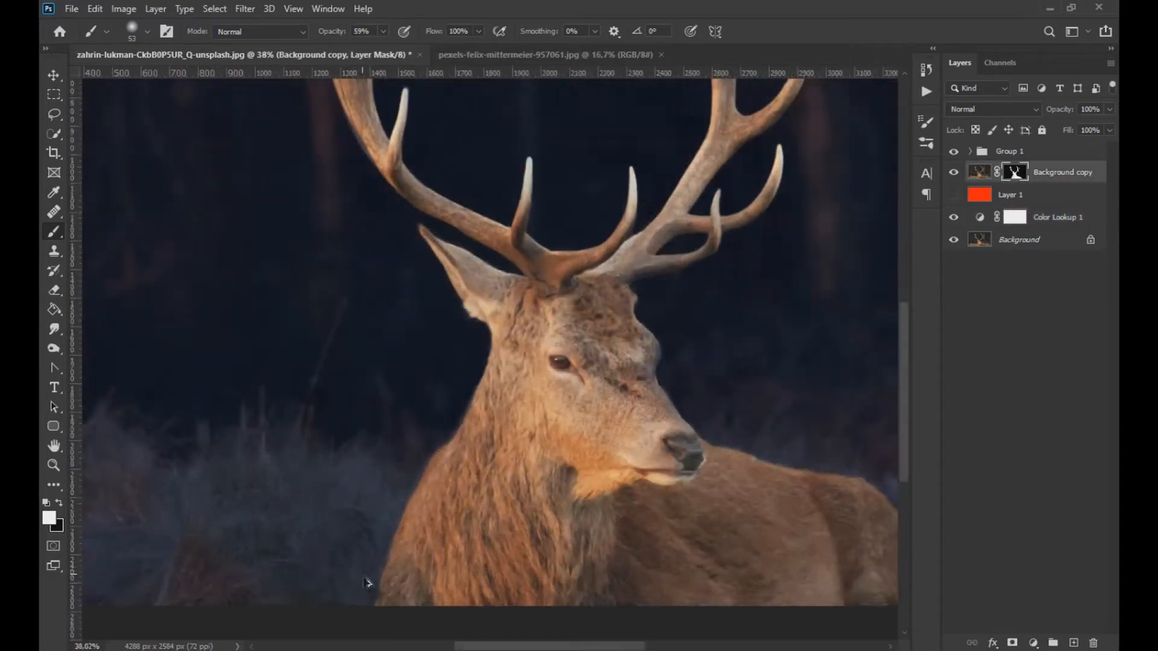
right_click(395, 596, "alt")
mouse_move(395, 616)
left_mouse_down()
mouse_move(410, 524)
mouse_move(446, 453)
left_mouse_up()
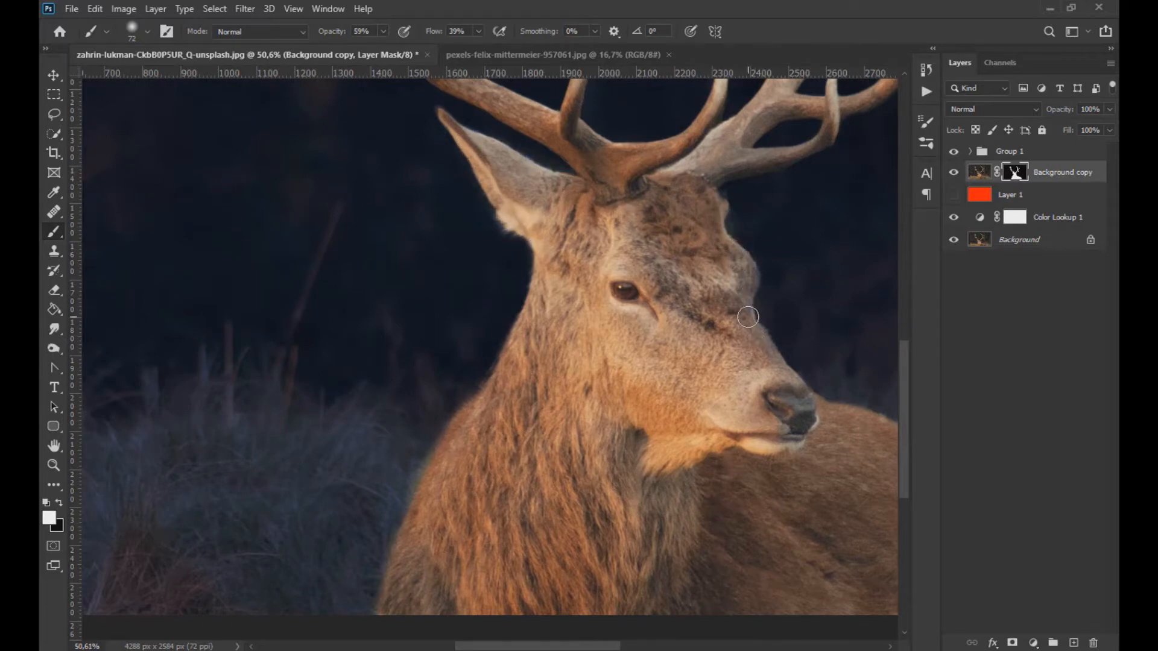
left_click_drag(665, 395, 587, 370)
Touch up the Background copy layer's mask along the deer's back and rump with the soft brush.
left_click(58, 503)
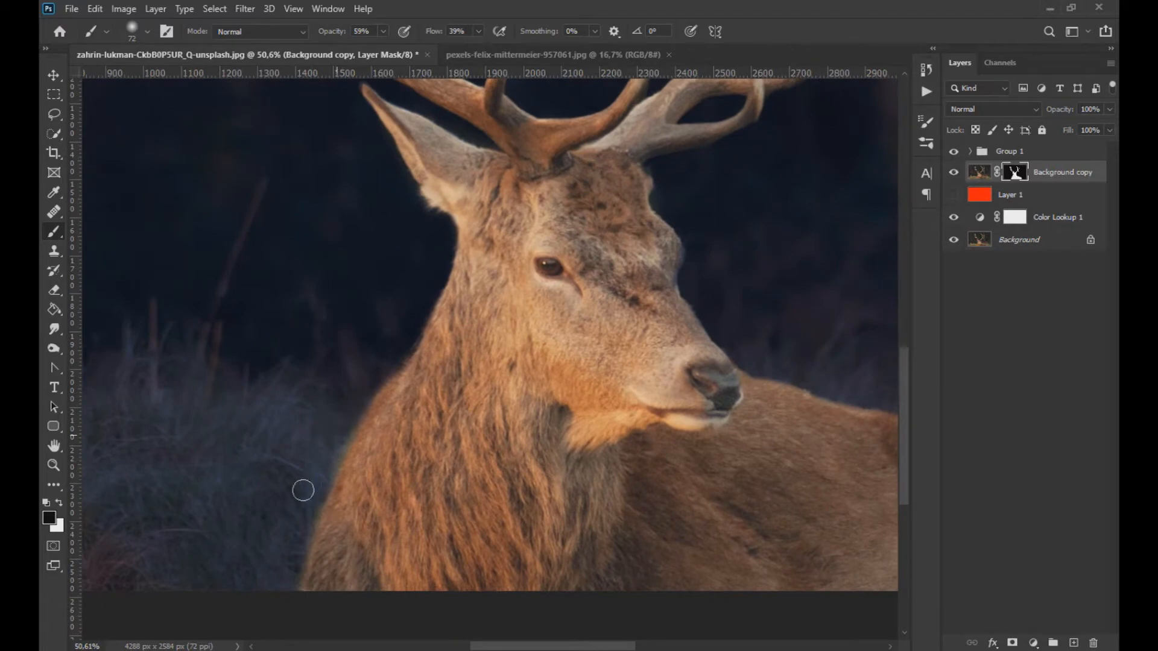
left_click_drag(533, 484, 341, 485)
key("ctrl+z")
left_click_drag(506, 472, 279, 476)
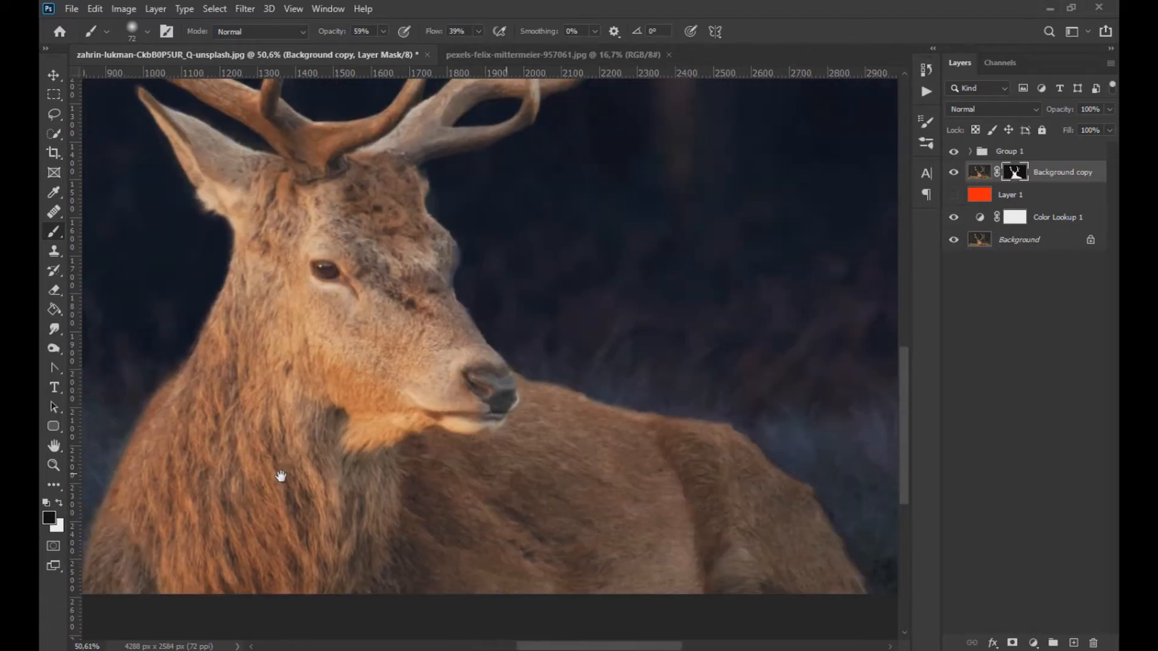
left_click_drag(621, 423, 677, 424)
key("ctrl+z")
key("x")
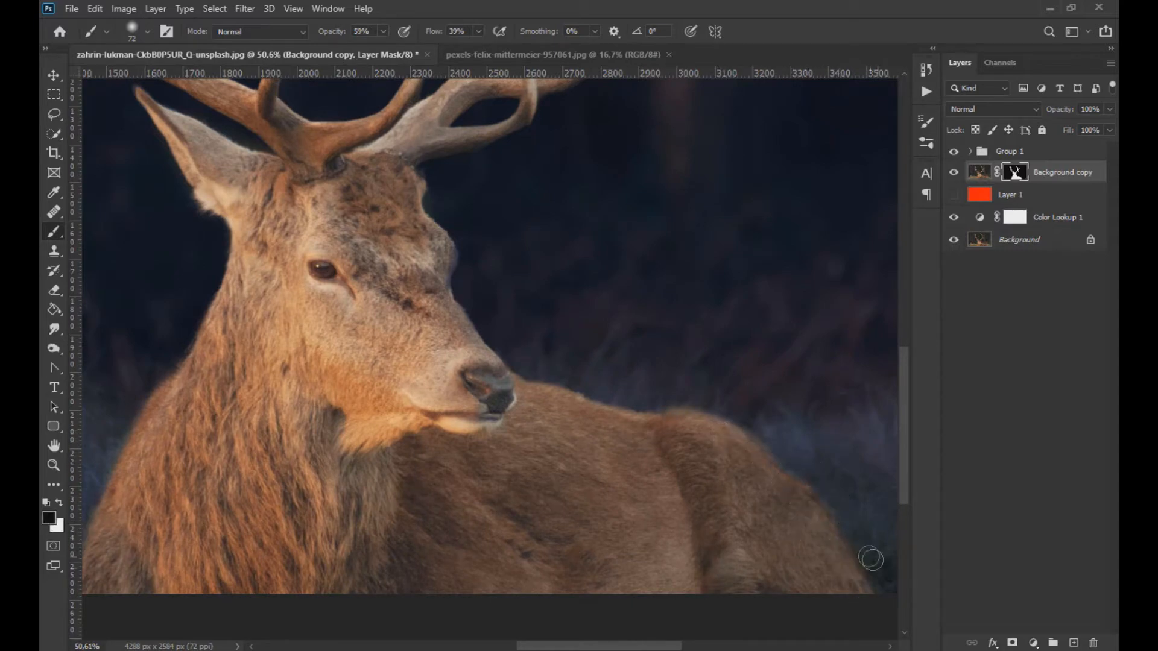
scroll(594, 371, "down", 5)
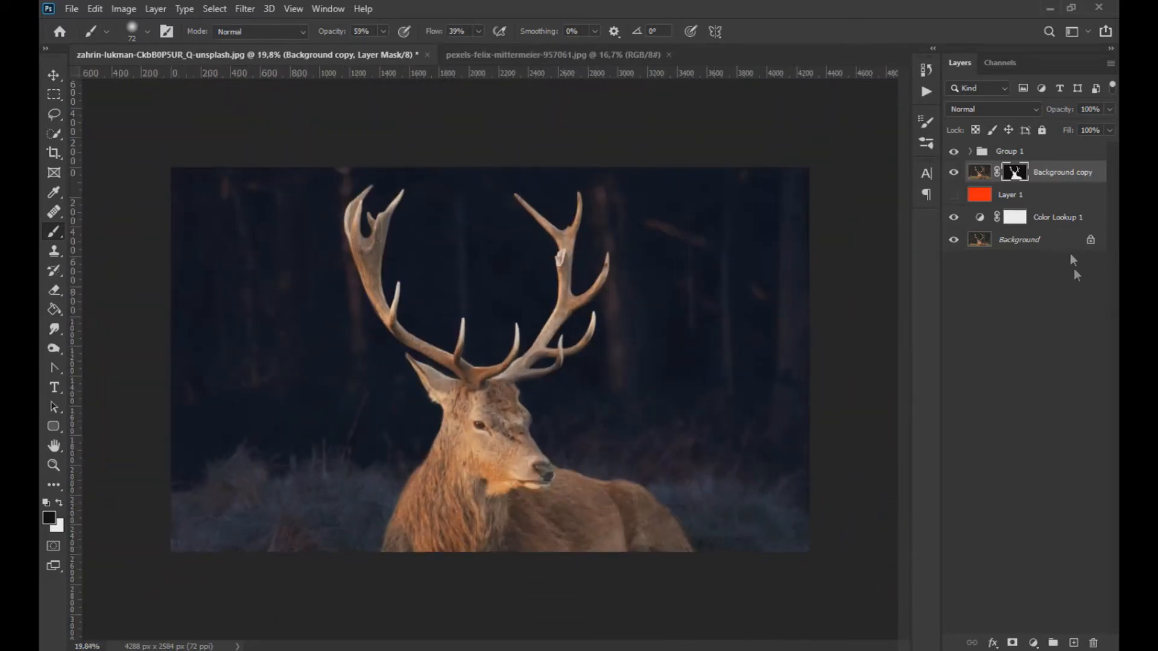
Add a Black & White adjustment above Color Lookup 1 and set its opacity to 50%.
left_click(1034, 643)
left_click(1052, 517)
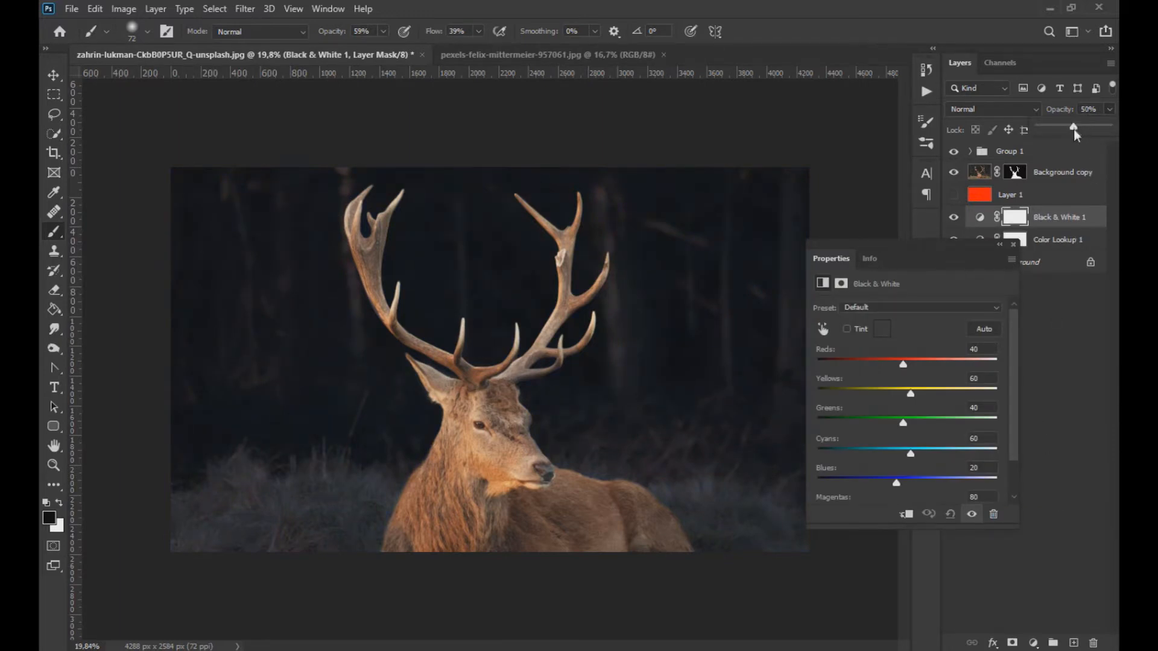
left_click(1014, 244)
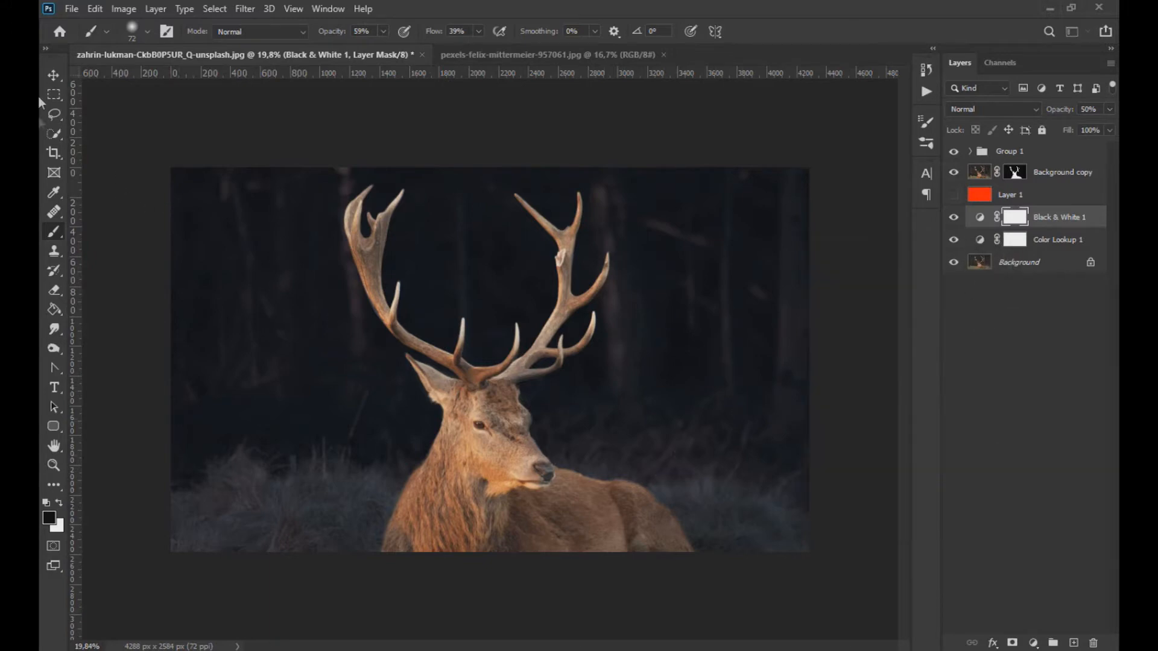
Convert the antlers-only layer in Group 1 to a smart object.
key("v")
scroll(623, 548, "up", 3)
scroll(625, 543, "down", 2)
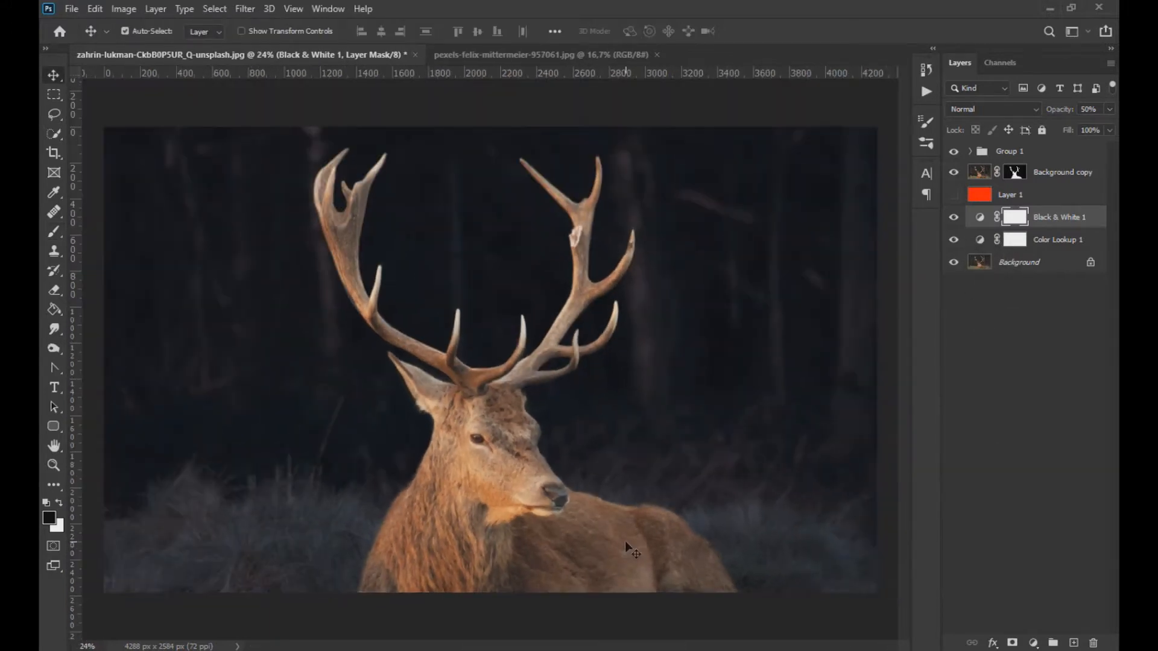
left_click(1061, 172)
key("ctrl+j")
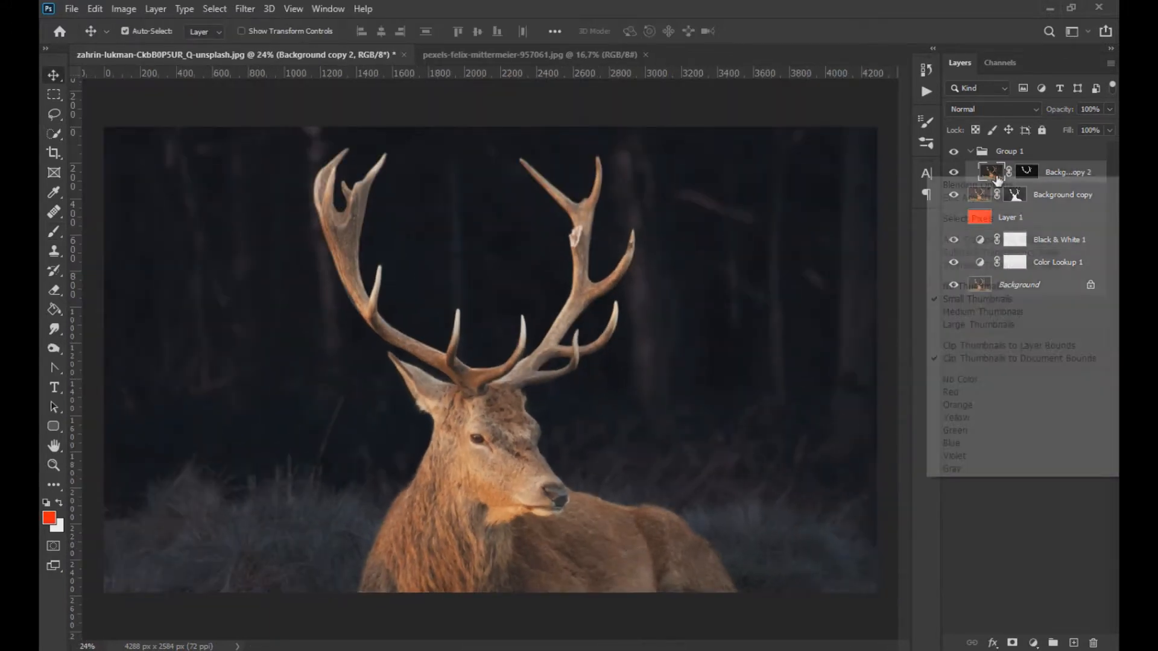
right_click(1051, 173)
left_click(975, 226)
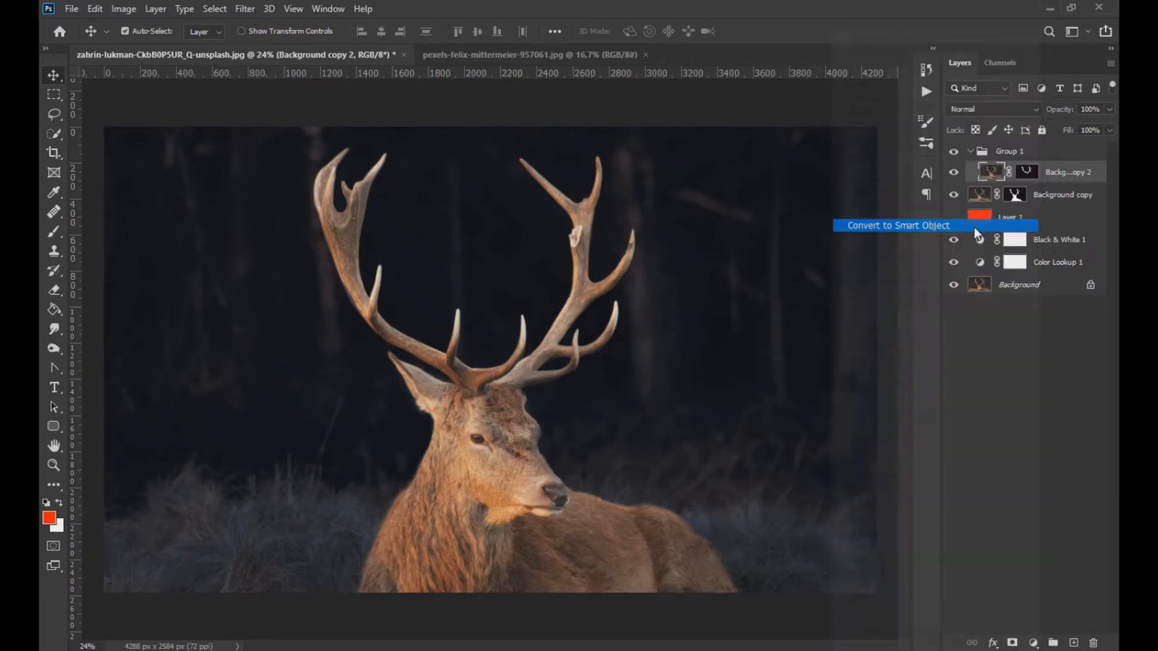
Duplicate the antlers smart object and set the duplicate's blend mode to Linear Dodge (Add).
key("ctrl+j")
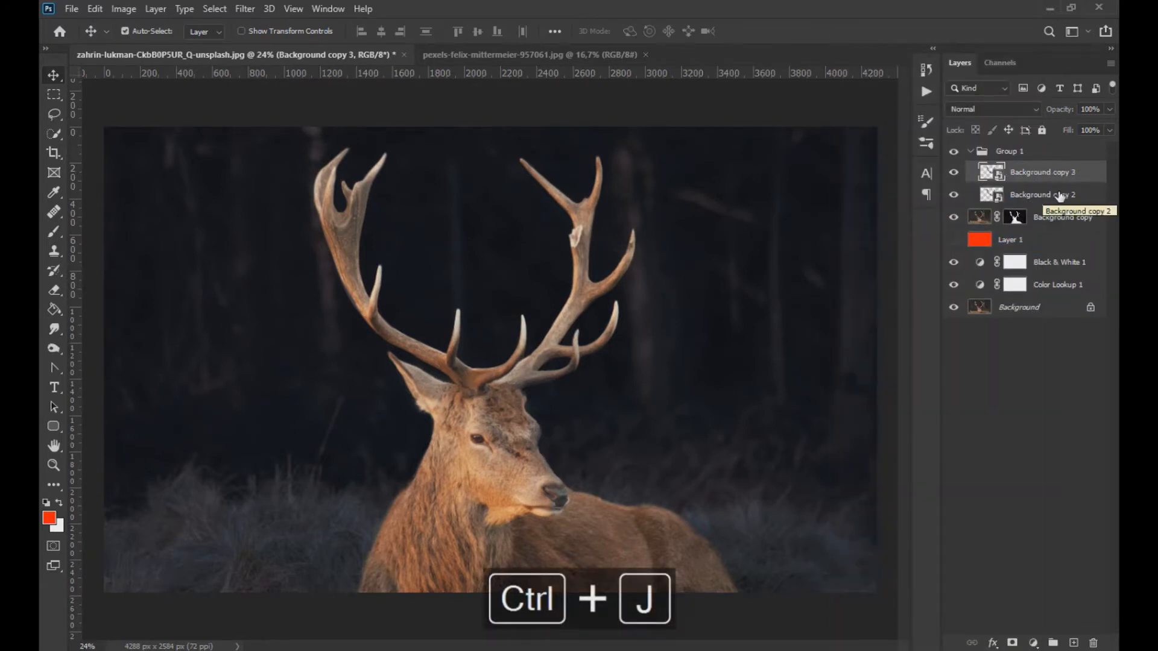
left_click(1019, 109)
left_click(1010, 257)
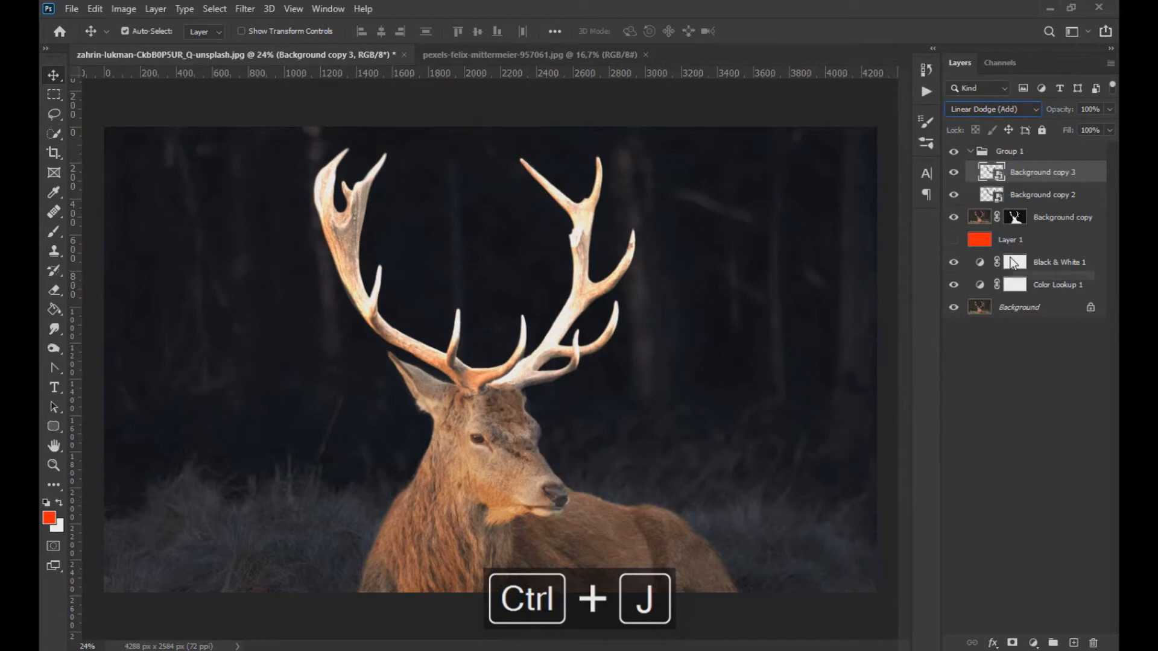
Apply a Gaussian Blur smart filter to the duplicated antlers layer and compare the image with and without that layer.
left_click(244, 10)
mouse_move(299, 180)
left_click(467, 237)
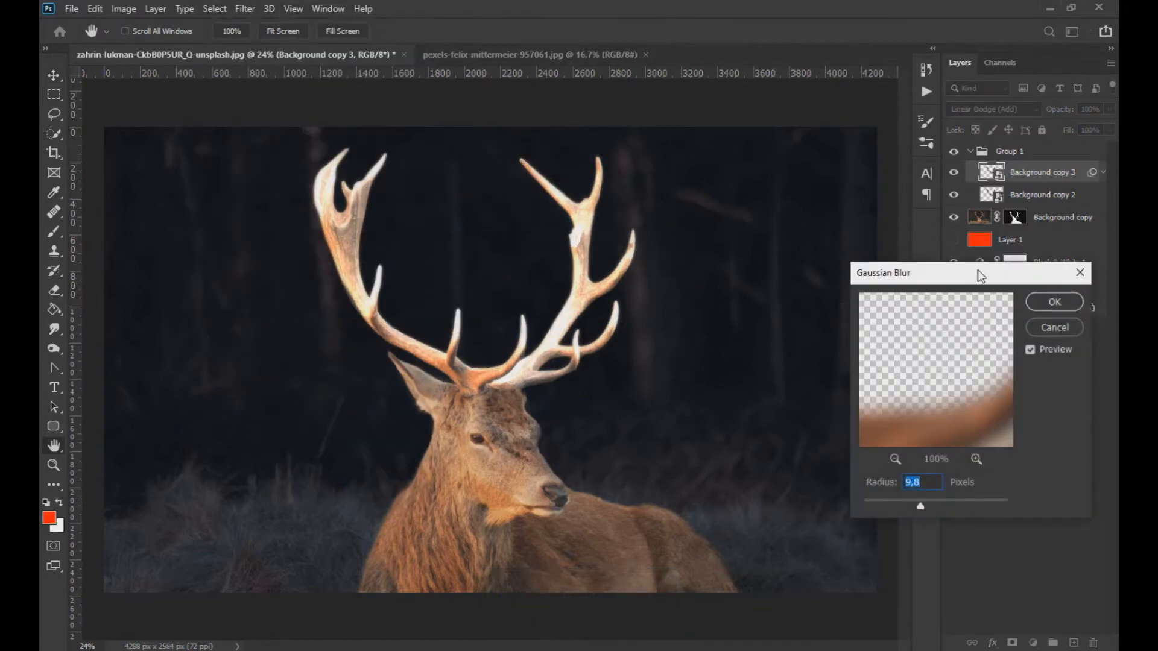
left_click_drag(981, 276, 941, 227)
left_click_drag(936, 380, 929, 369)
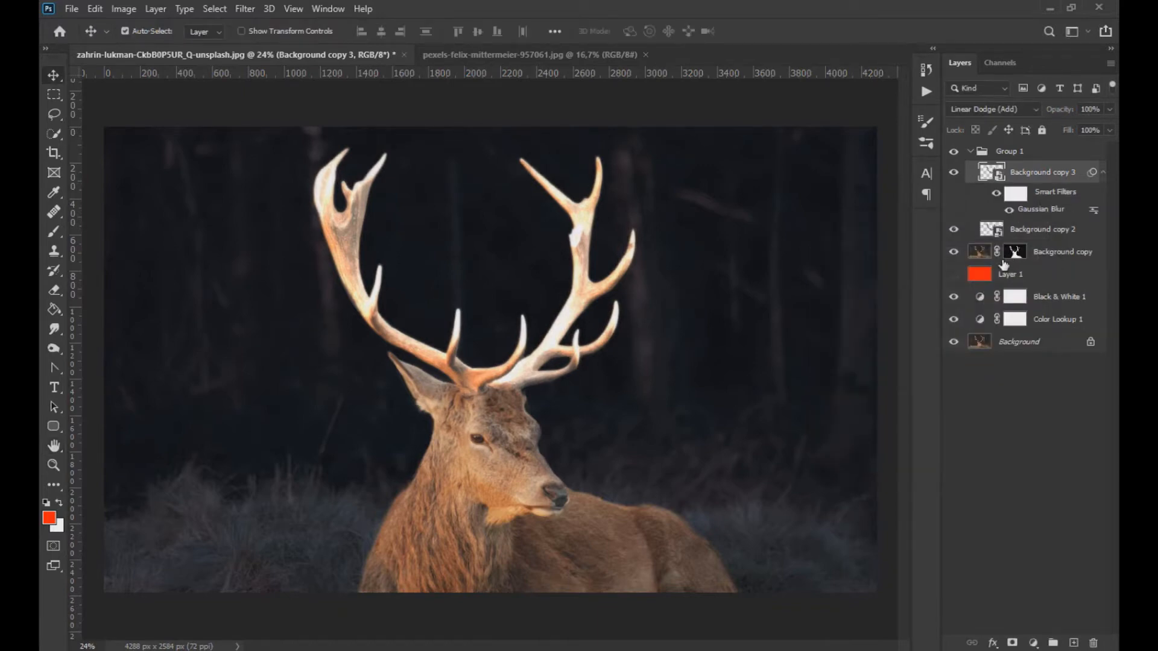
left_click(954, 172)
left_click(954, 172)
scroll(560, 423, "up", 1)
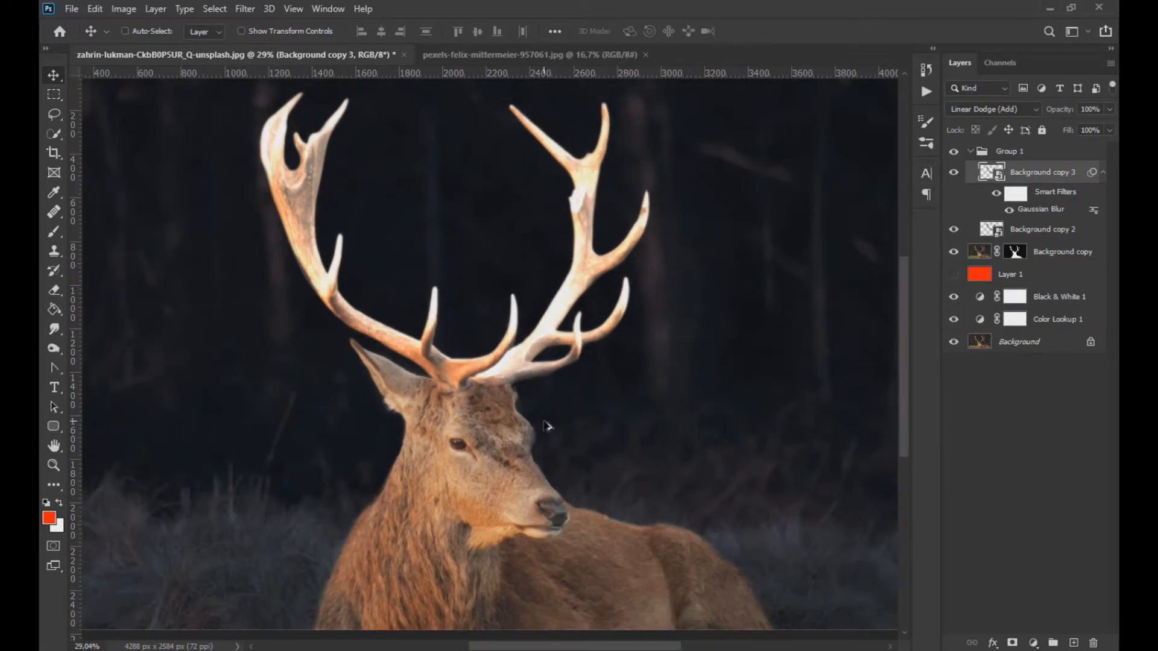
Set the Gaussian Blur radius on the first duplicated antlers layer to 7.2 pixels.
double_click(1042, 211)
left_click_drag(867, 457, 887, 458)
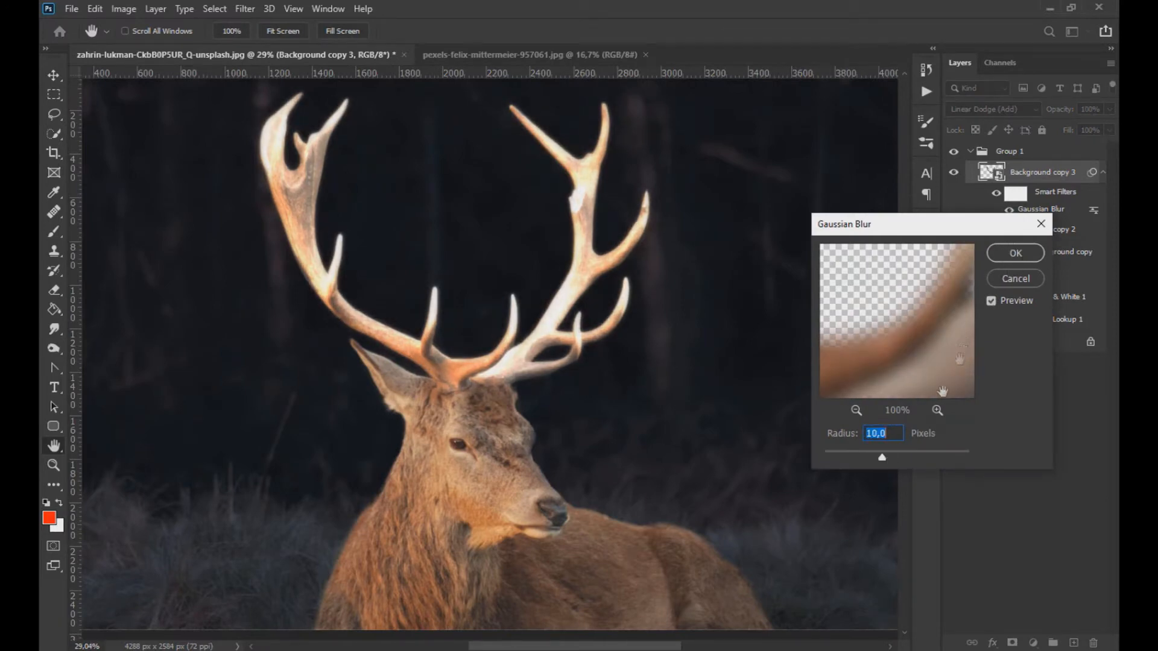
left_click_drag(881, 457, 872, 459)
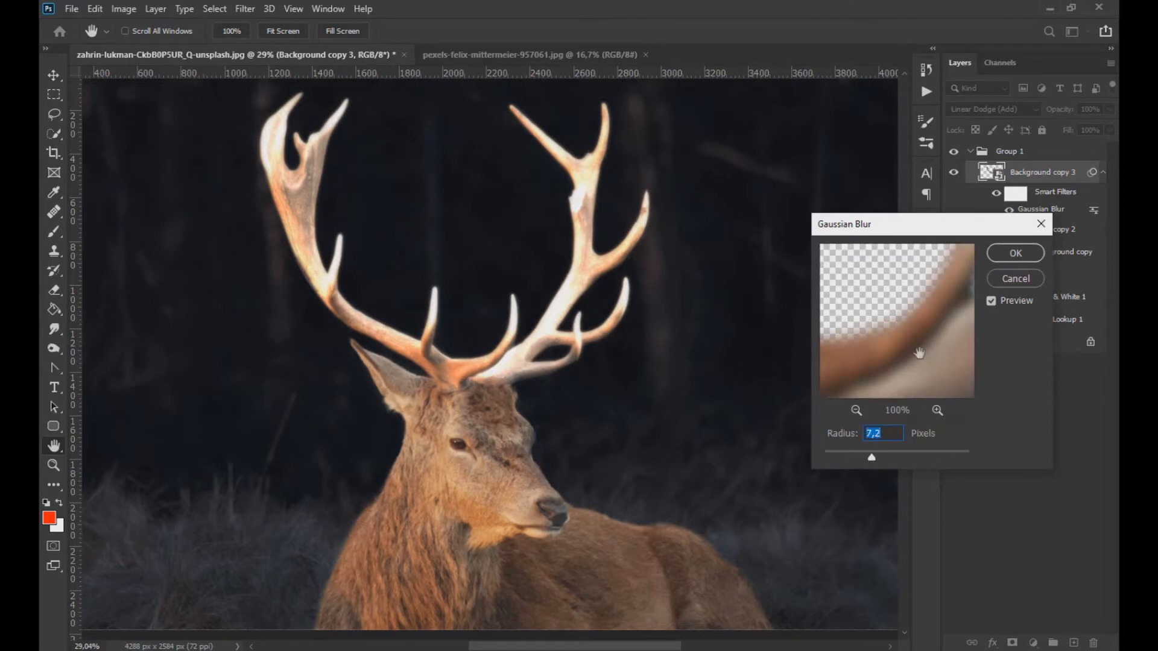
left_click(1016, 253)
Duplicate the blurred antlers layer and increase the new copy's Gaussian Blur radius to spread a soft glow around the antlers.
key("ctrl+j")
double_click(1040, 209)
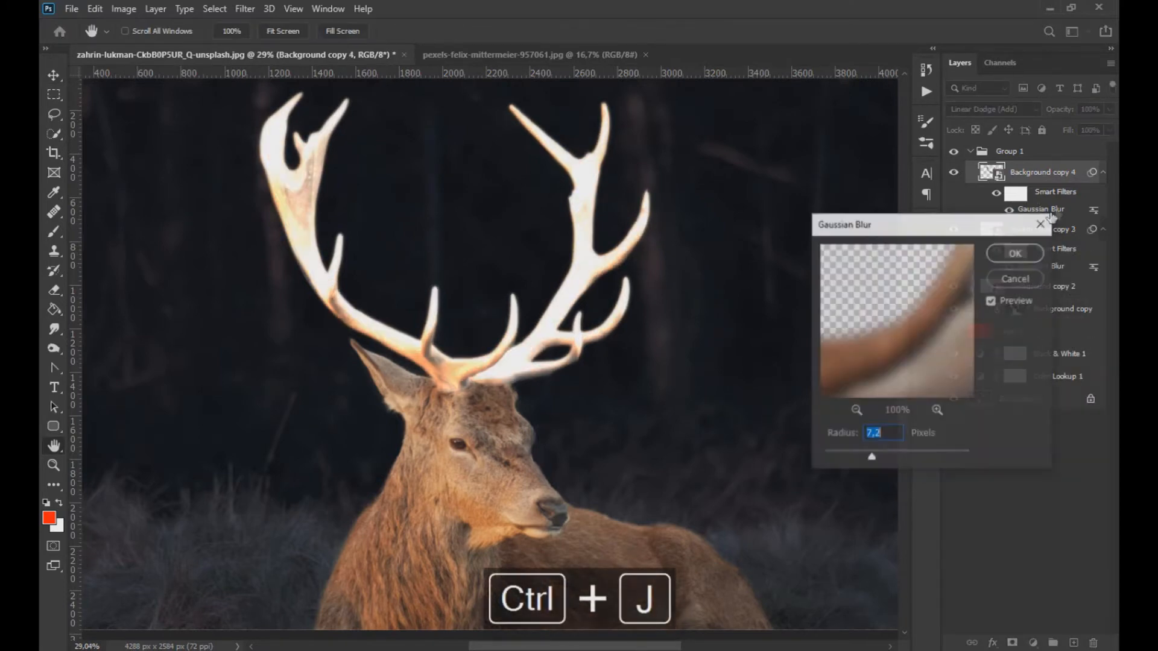
left_click_drag(883, 459, 897, 457)
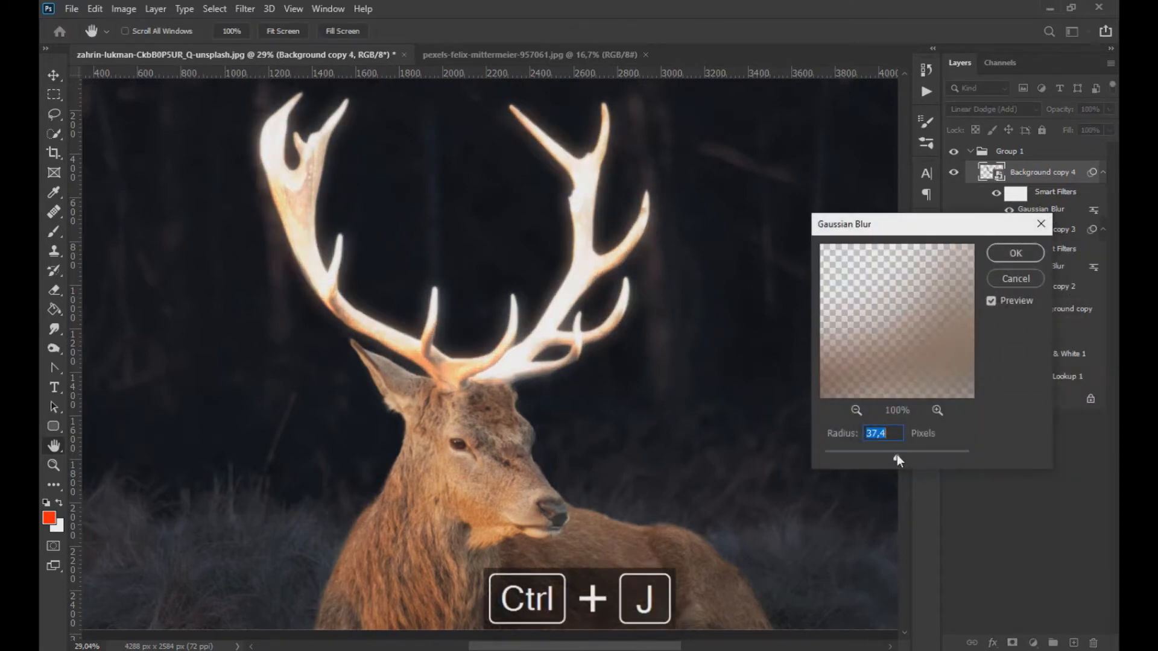
left_click_drag(897, 457, 917, 458)
left_click(1014, 253)
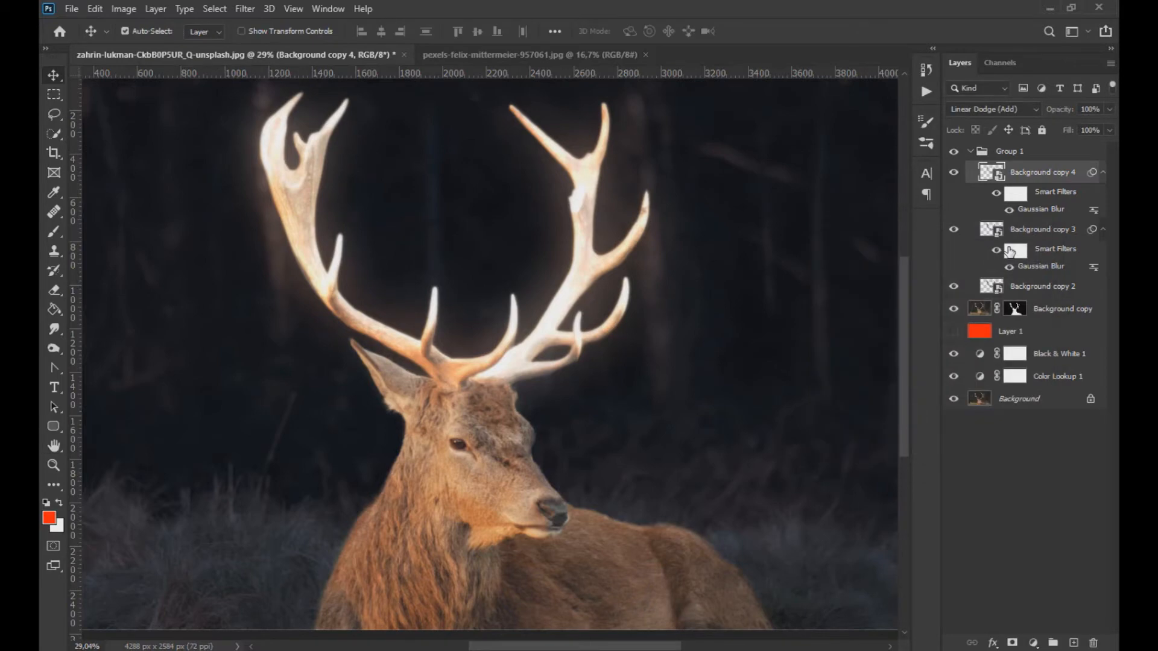
Duplicate the top glow layer and set the new copy's Gaussian Blur radius to 202.1 pixels.
key("ctrl+j")
double_click(1041, 208)
left_click_drag(919, 459, 943, 453)
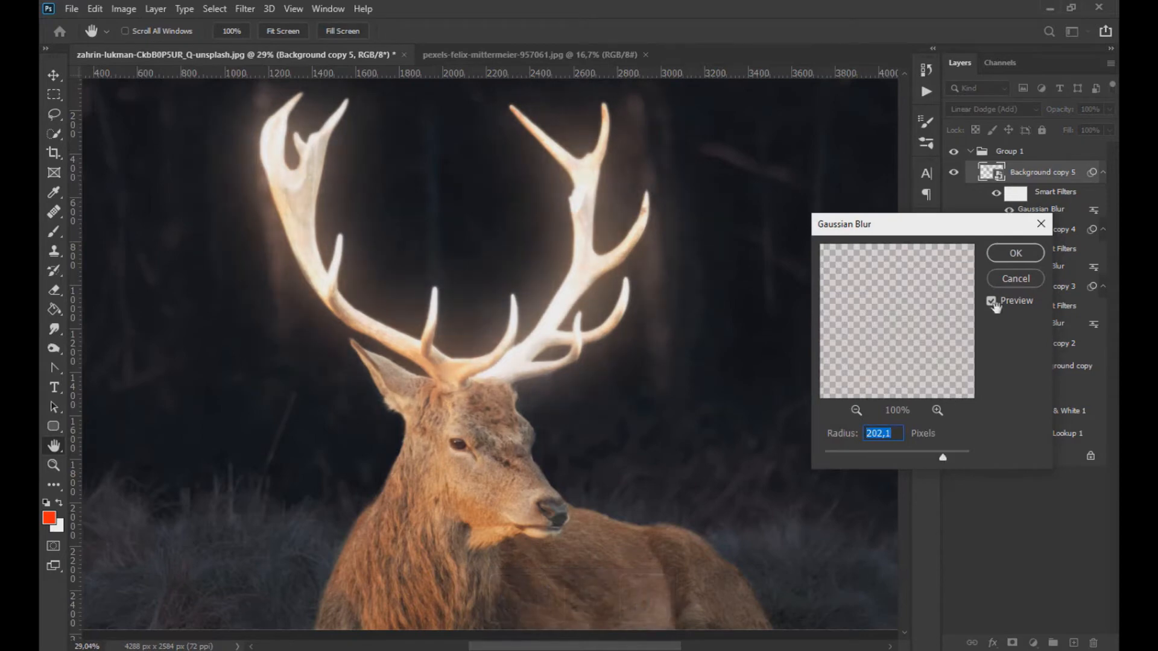
left_click(1008, 253)
key("v")
scroll(666, 413, "down", 3)
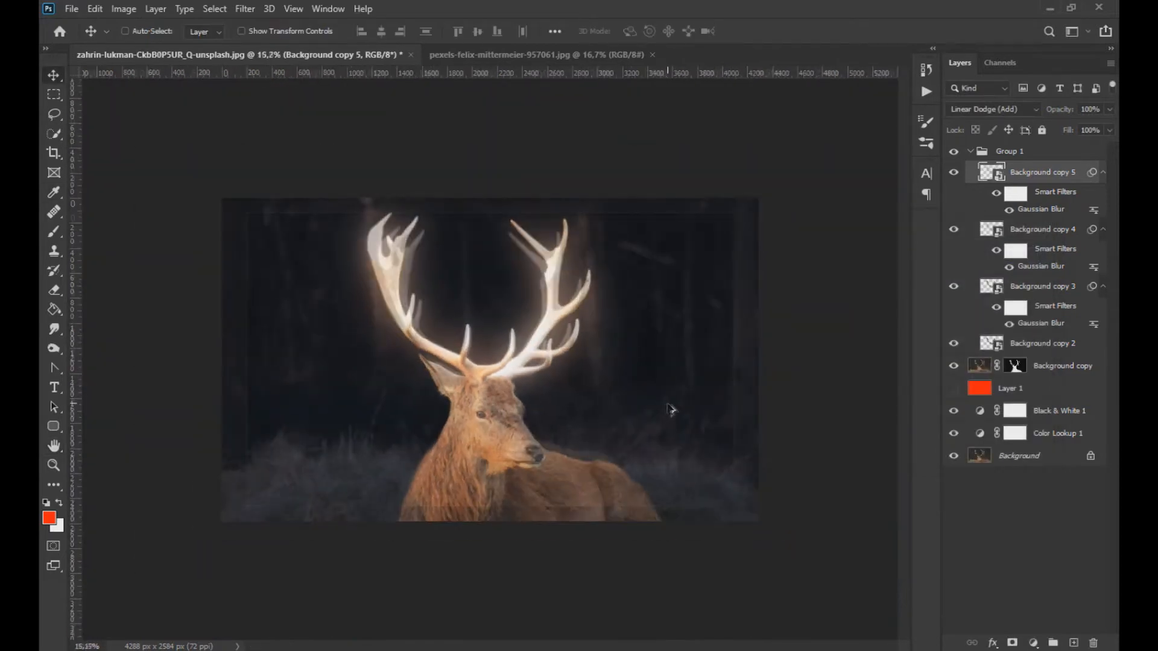
Duplicate the 202.1-pixel glow layer and raise the new copy's Gaussian Blur radius further for the widest glow.
key("ctrl+j")
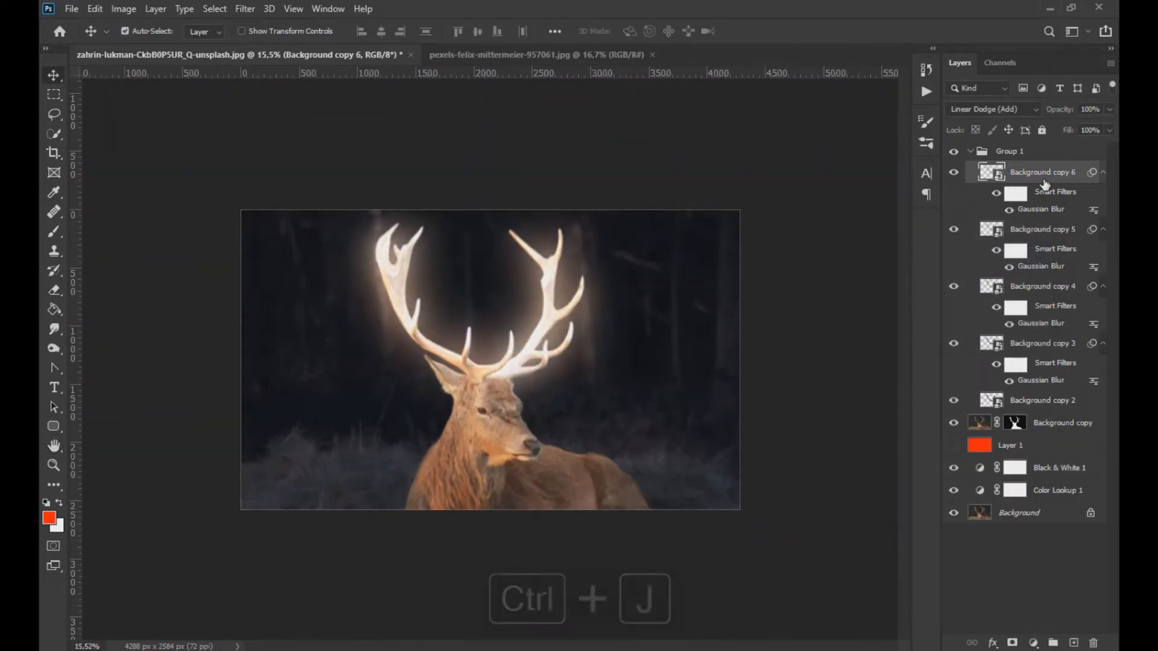
double_click(1041, 210)
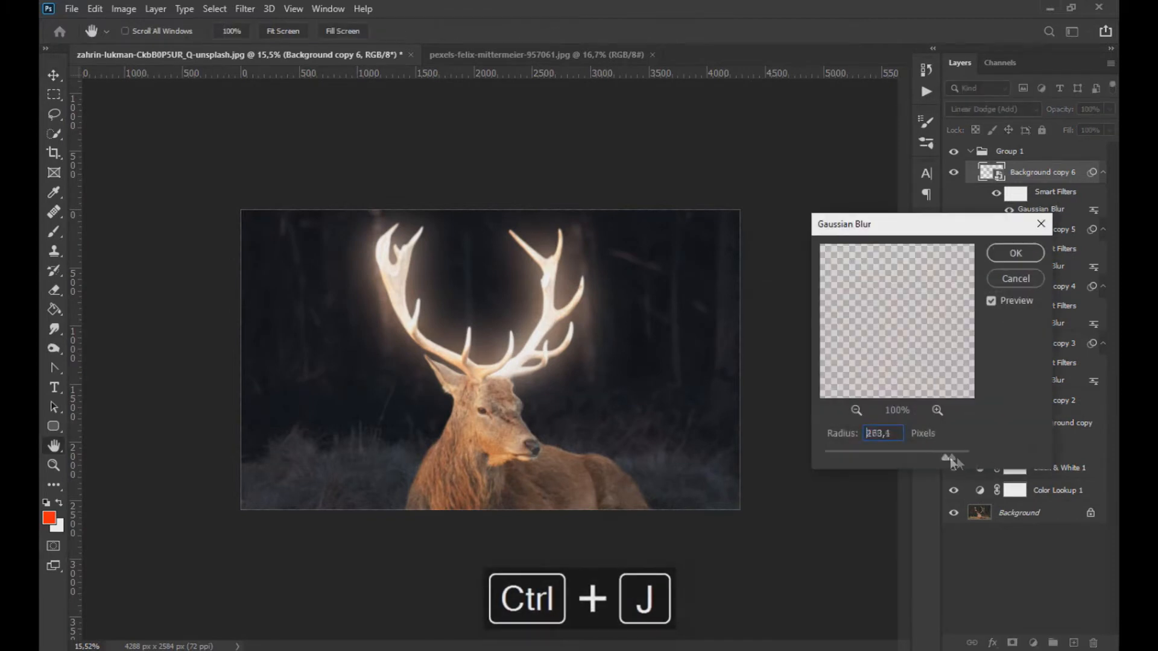
left_click_drag(959, 462, 954, 458)
left_click(1014, 254)
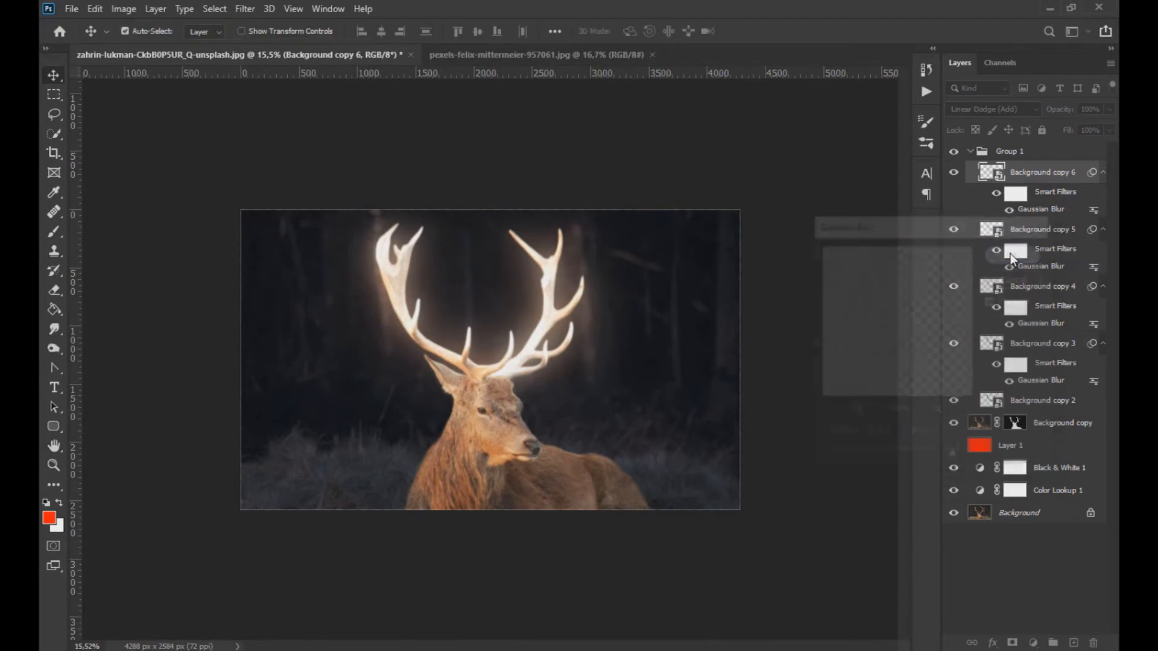
Collapse Group 1, compare the image without its glow, and add a clipped Hue/Saturation adjustment above it with Colorize on.
left_click(970, 151)
left_click(954, 151)
left_click(953, 152)
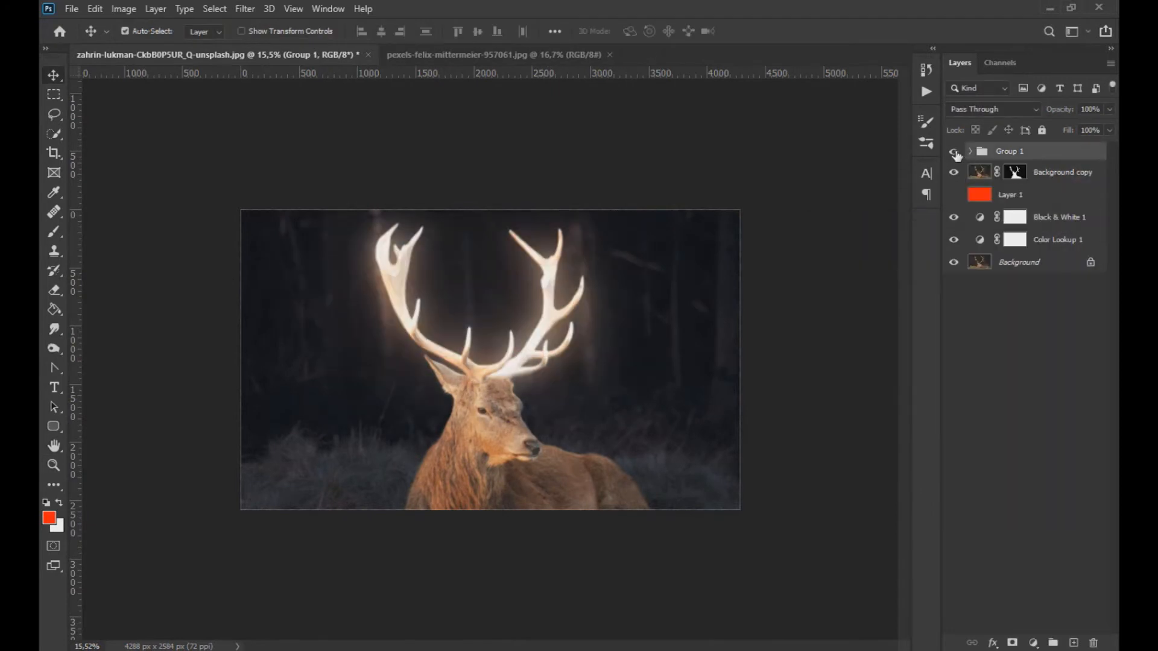
left_click(1035, 642)
left_click(1029, 502)
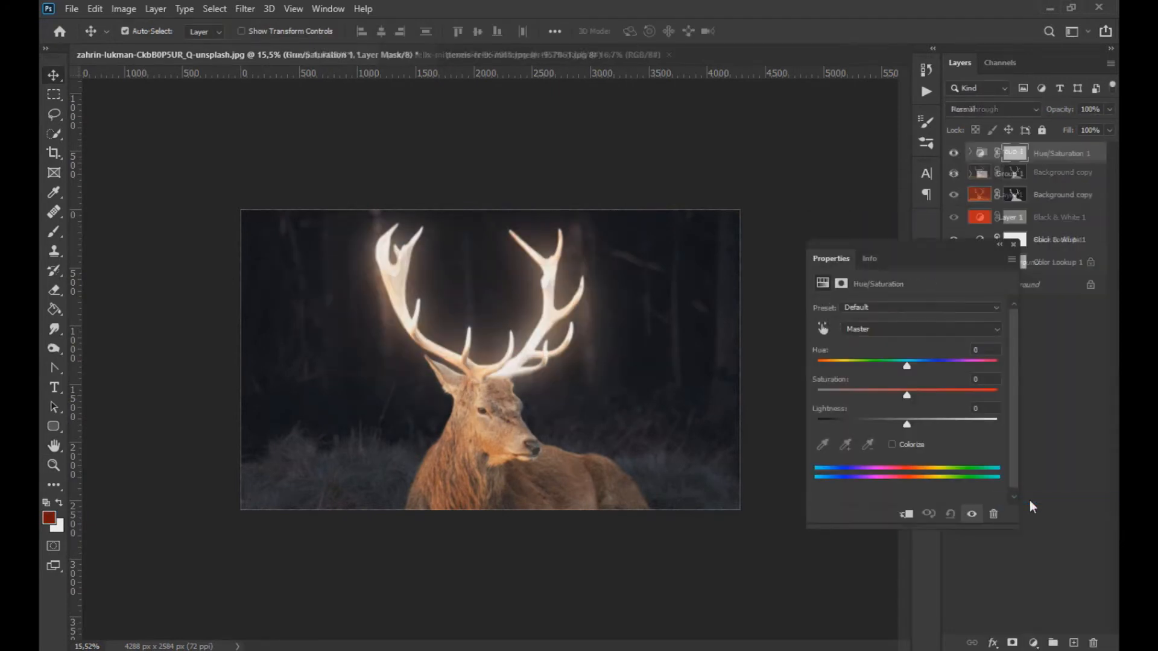
left_click_drag(893, 242, 907, 198)
left_click(906, 400)
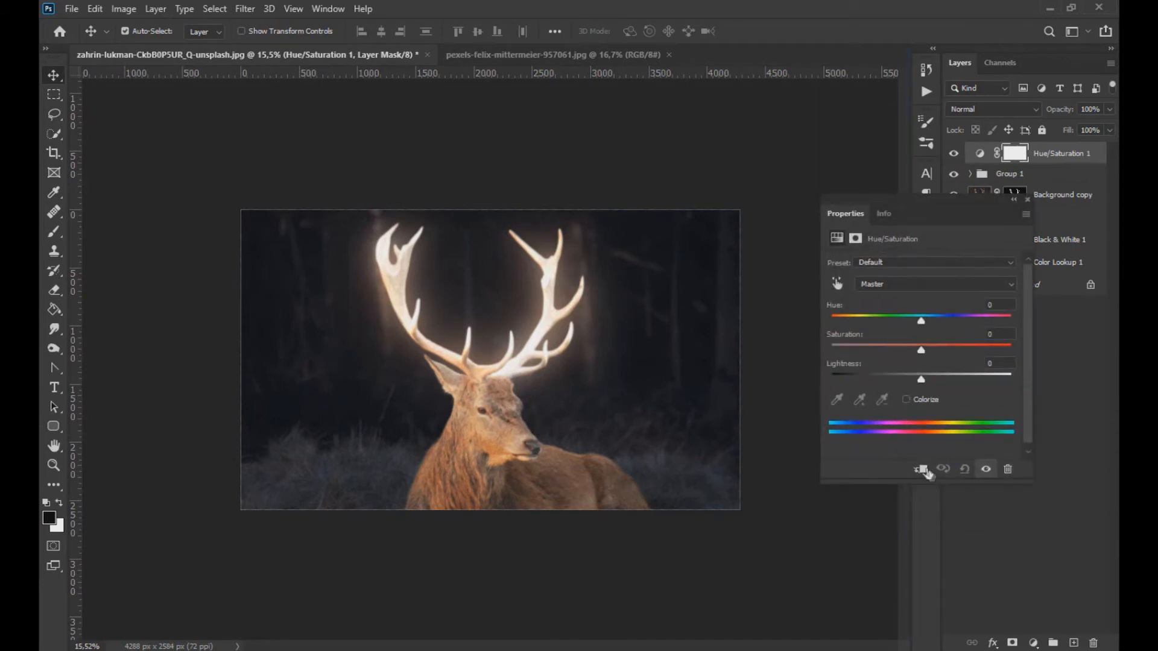
left_click(920, 469)
Tint the antler glow orange with hue 33 and saturation below maximum, and select the Background copy layer.
left_click(918, 346)
left_click(903, 317)
left_click_drag(919, 349, 1013, 349)
left_click_drag(902, 320, 848, 321)
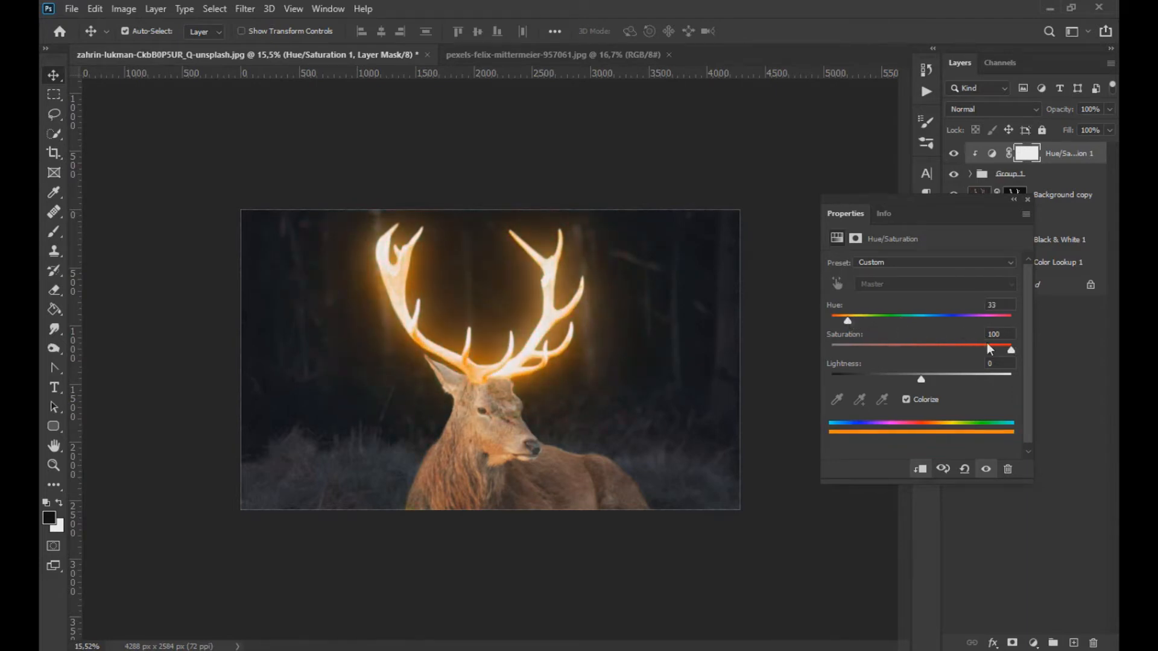
left_click_drag(993, 348, 973, 350)
left_click(1027, 199)
left_click(1048, 199)
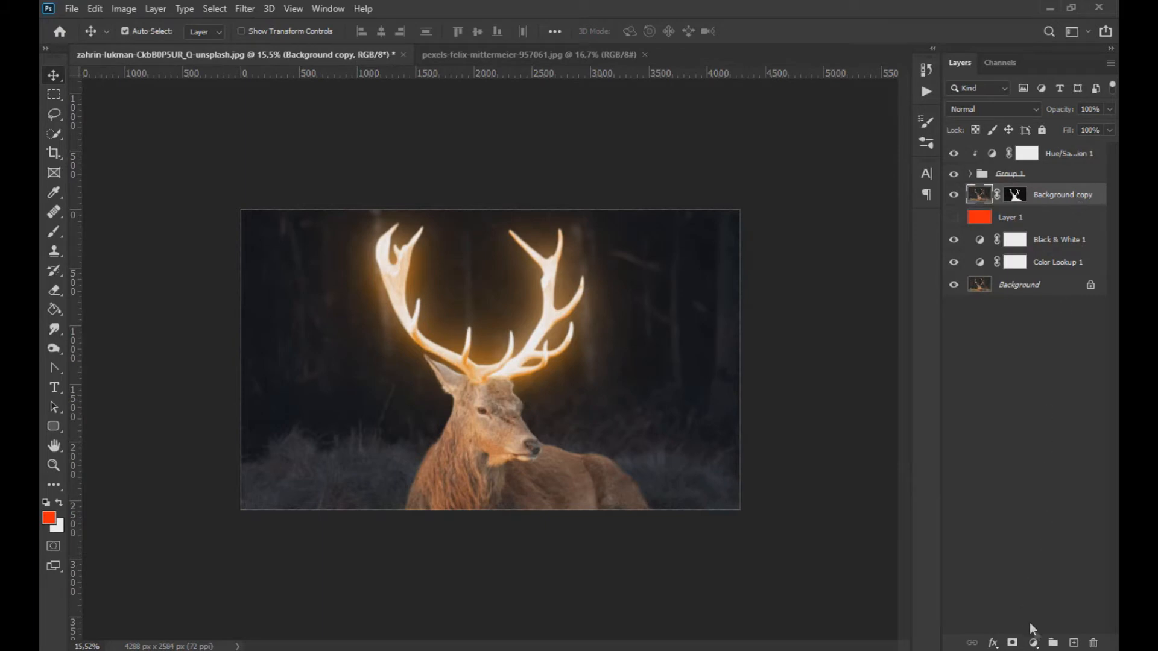
Add a Curves adjustment clipped to the Background copy layer and pull its midtones down to darken the deer.
left_click(1032, 642)
left_click(1024, 450)
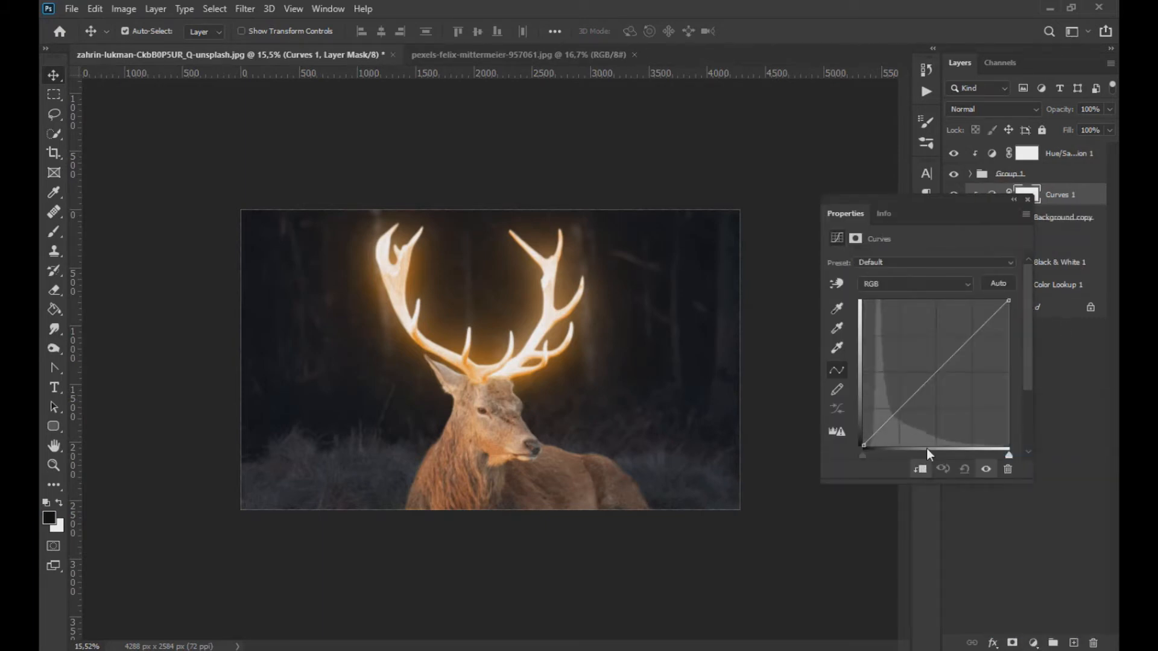
left_click_drag(932, 204, 966, 175)
left_click_drag(939, 374, 984, 353)
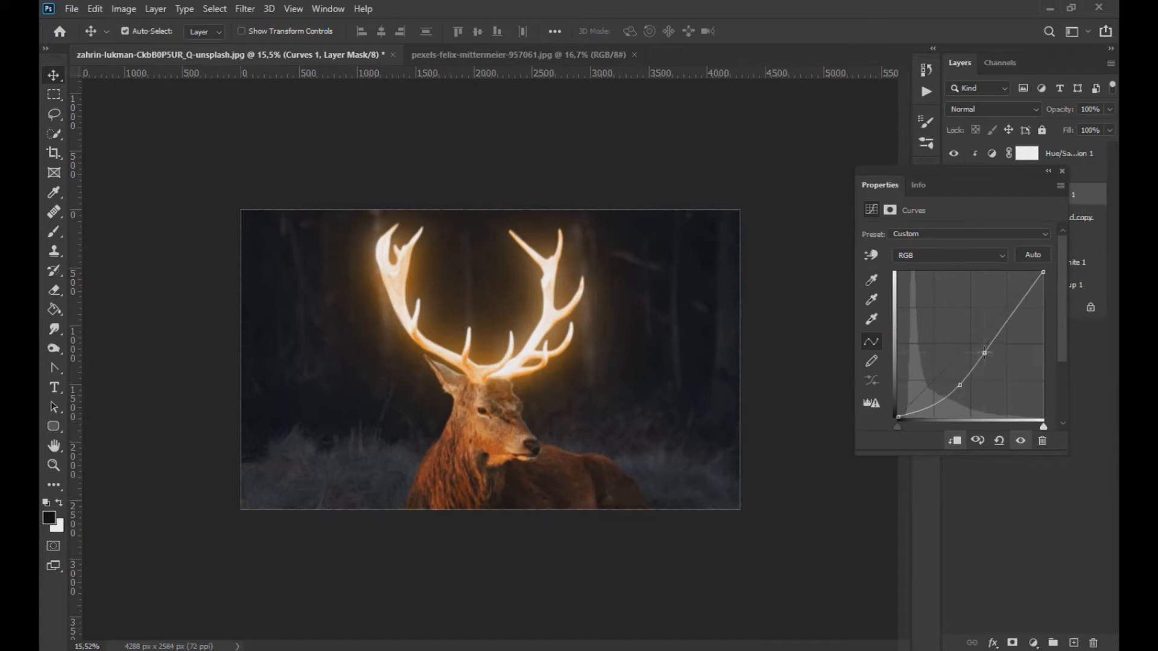
left_click(1049, 173)
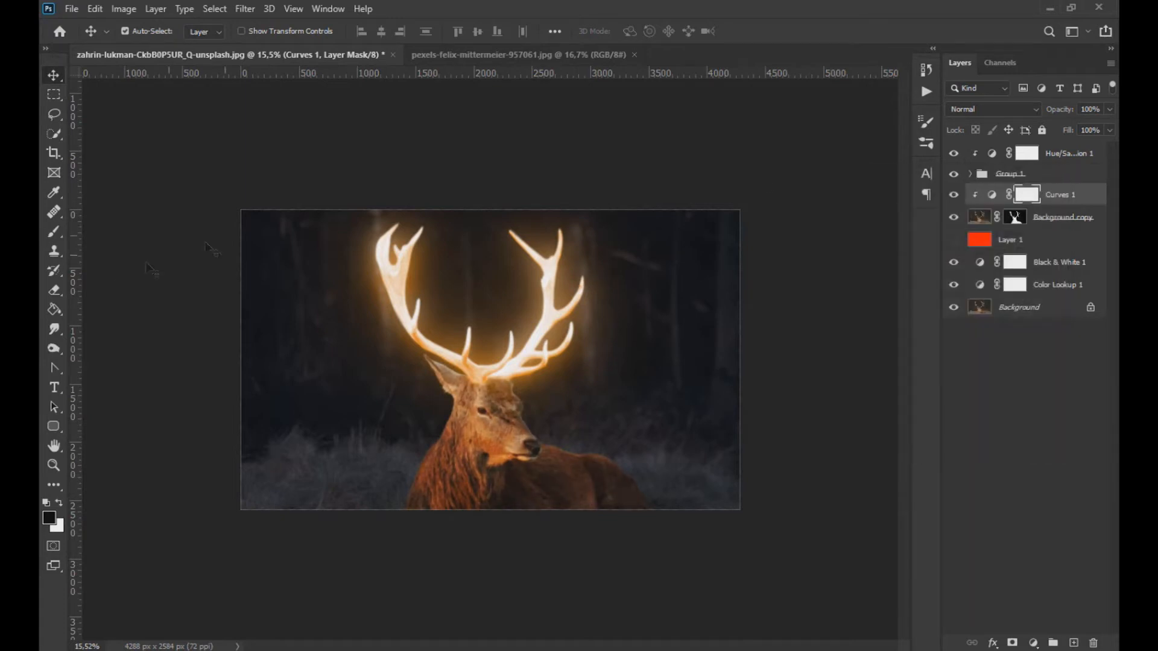
Paint black on the Curves 1 mask over the deer's head and back with a soft brush at 28% opacity and 25% flow.
left_click(53, 232)
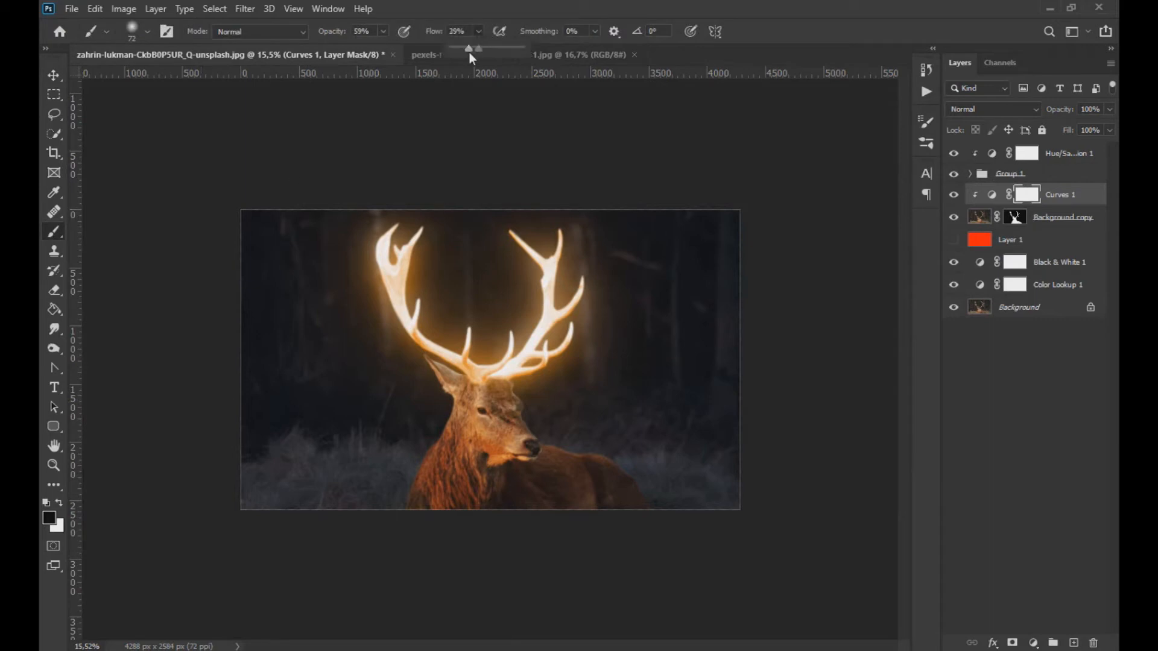
mouse_move(486, 408)
left_mouse_down()
mouse_move(540, 403)
mouse_move(504, 399)
mouse_move(551, 429)
mouse_move(532, 384)
mouse_move(542, 398)
left_mouse_up()
scroll(486, 427, "up", 7)
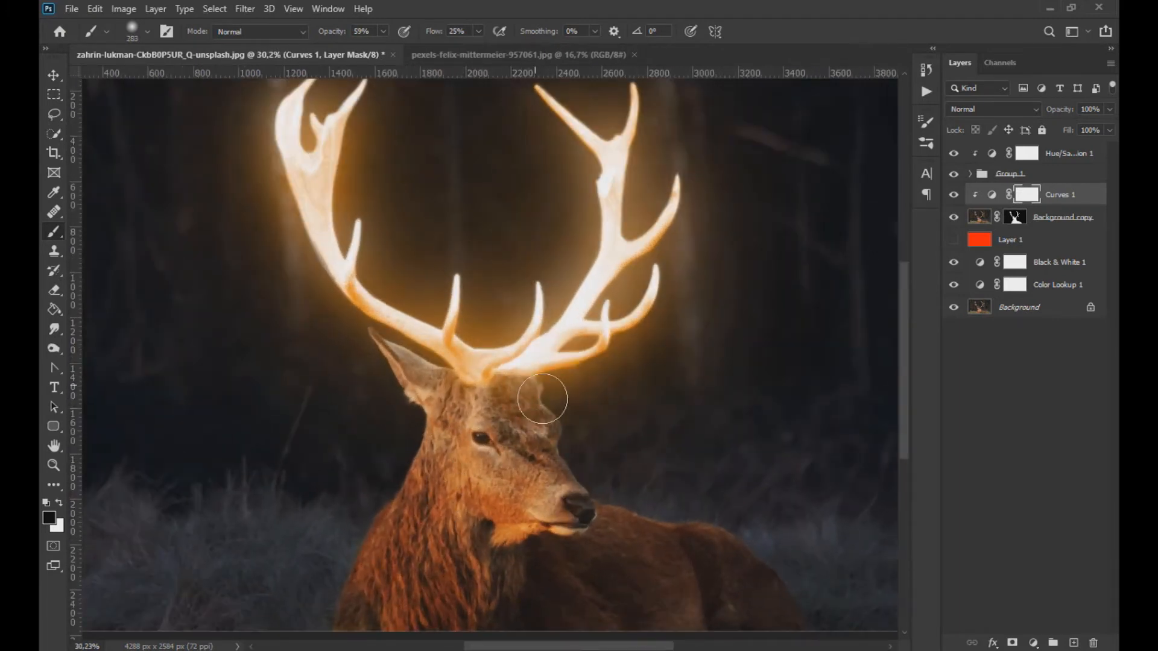
left_click(383, 31)
mouse_move(435, 422)
left_mouse_down()
mouse_move(393, 344)
mouse_move(534, 389)
mouse_move(591, 467)
mouse_move(576, 472)
mouse_move(585, 489)
mouse_move(705, 524)
left_mouse_up()
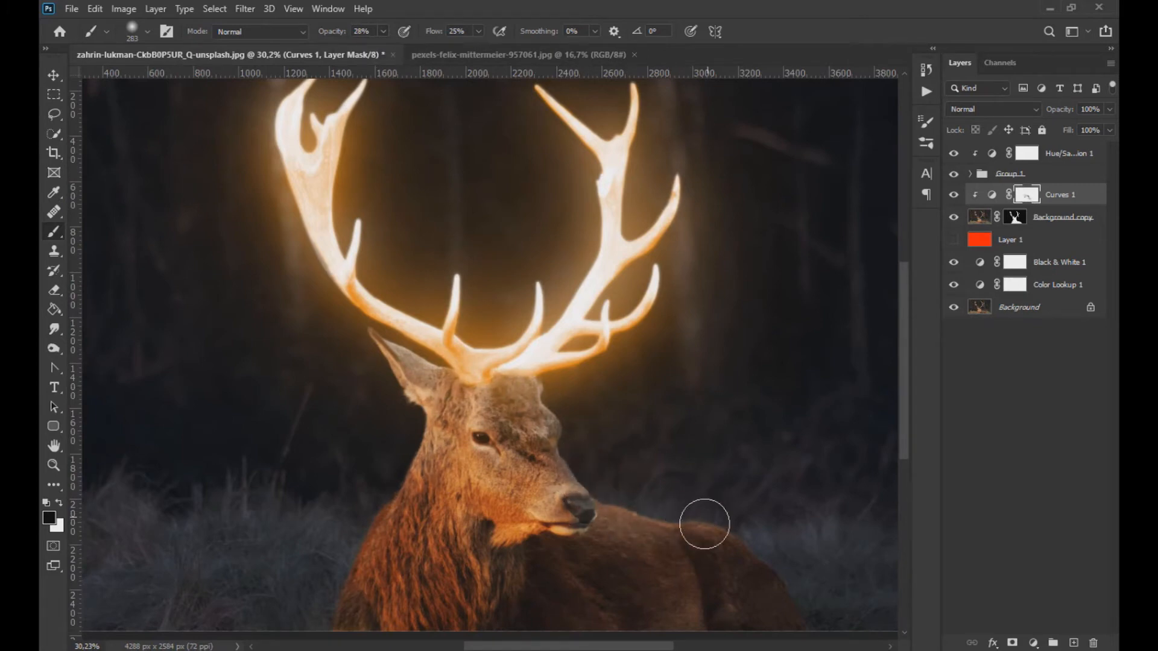
scroll(407, 530, "down", 5)
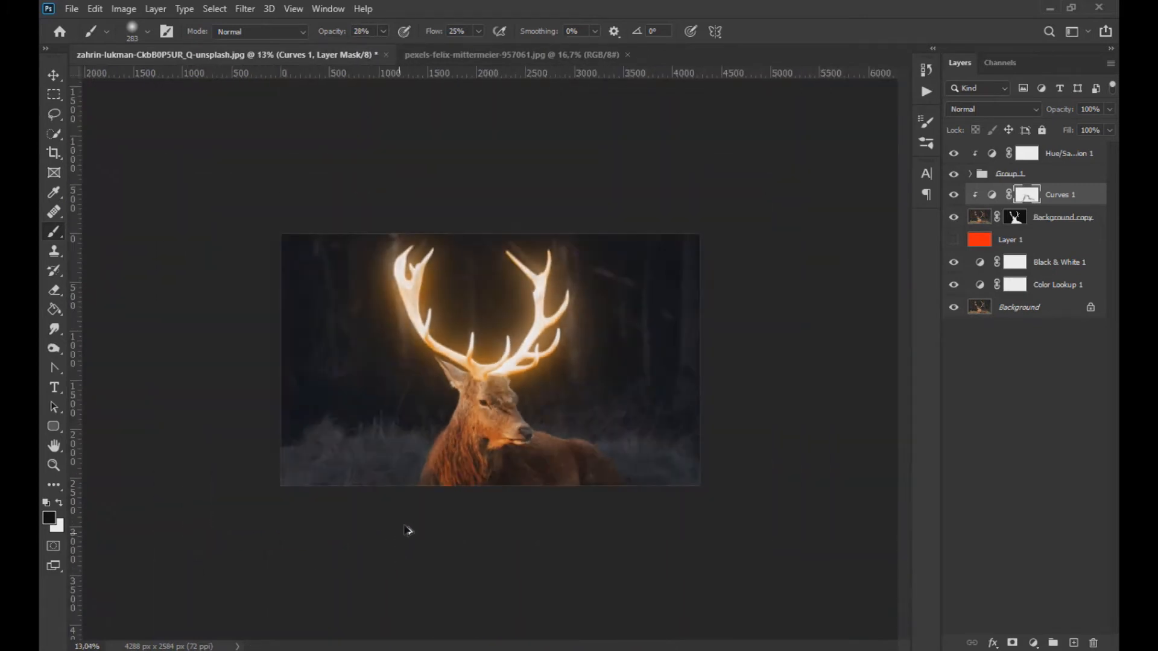
scroll(490, 361, "up", 3)
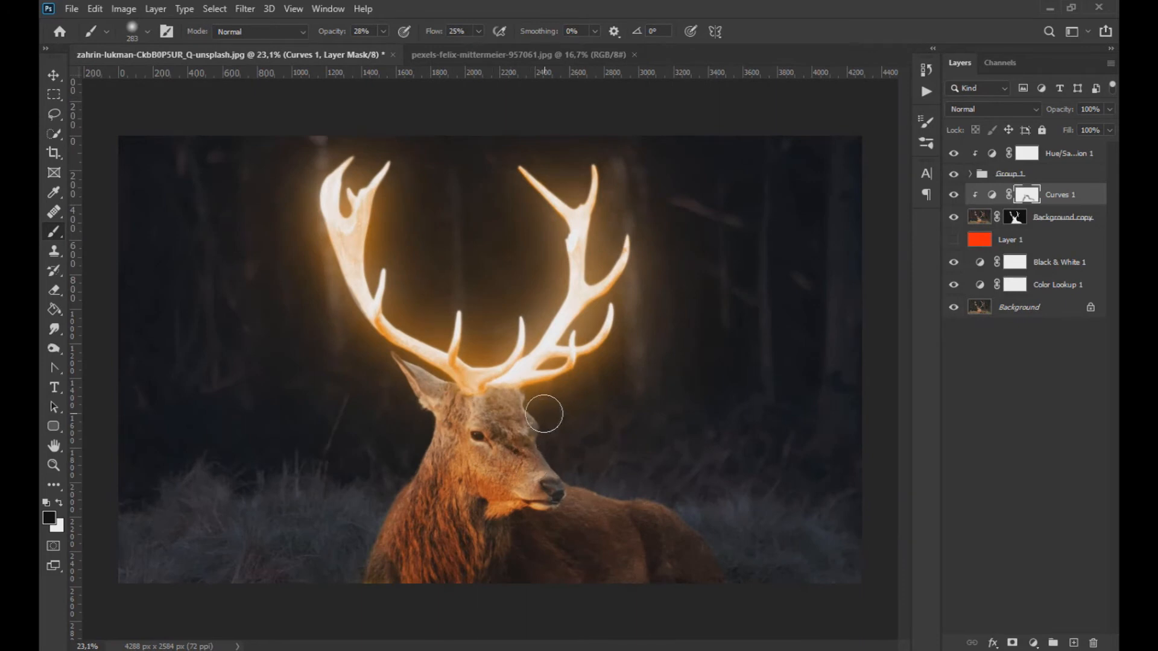
Refine the Curves 1 mask with a 173-pixel black brush, first at 75% opacity and again at 39%, to brighten the lit fur.
scroll(544, 414, "up", 2)
key("[")
key("[")
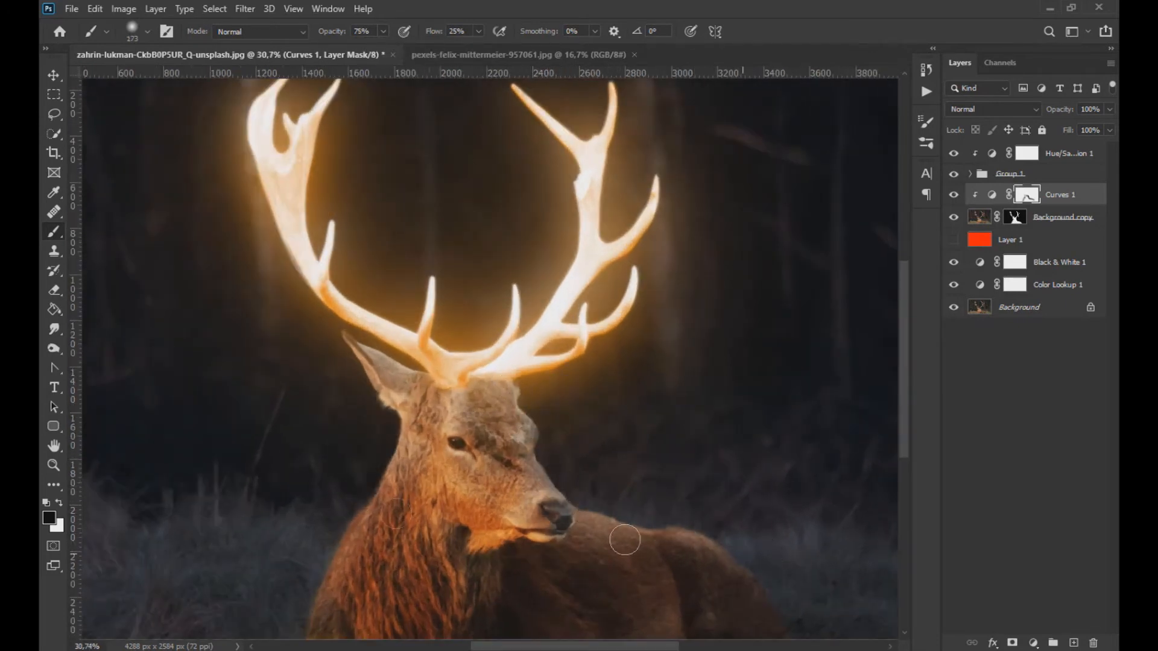
scroll(383, 413, "down", 3)
scroll(582, 531, "up", 1)
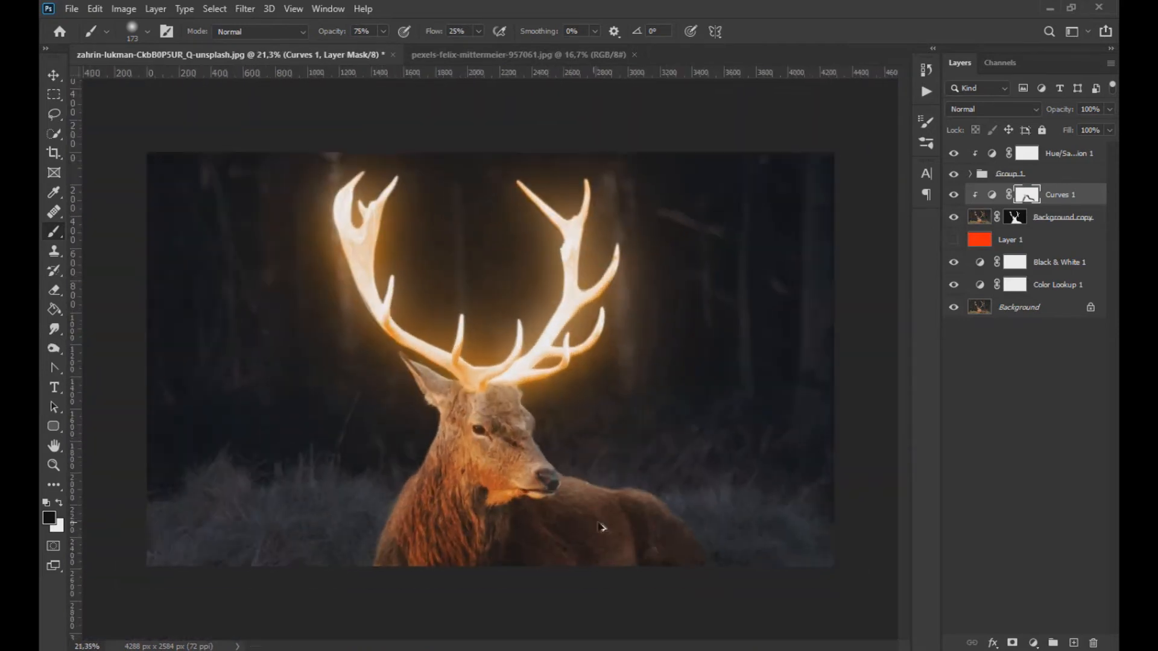
scroll(476, 356, "up", 1)
left_click_drag(381, 32, 357, 33)
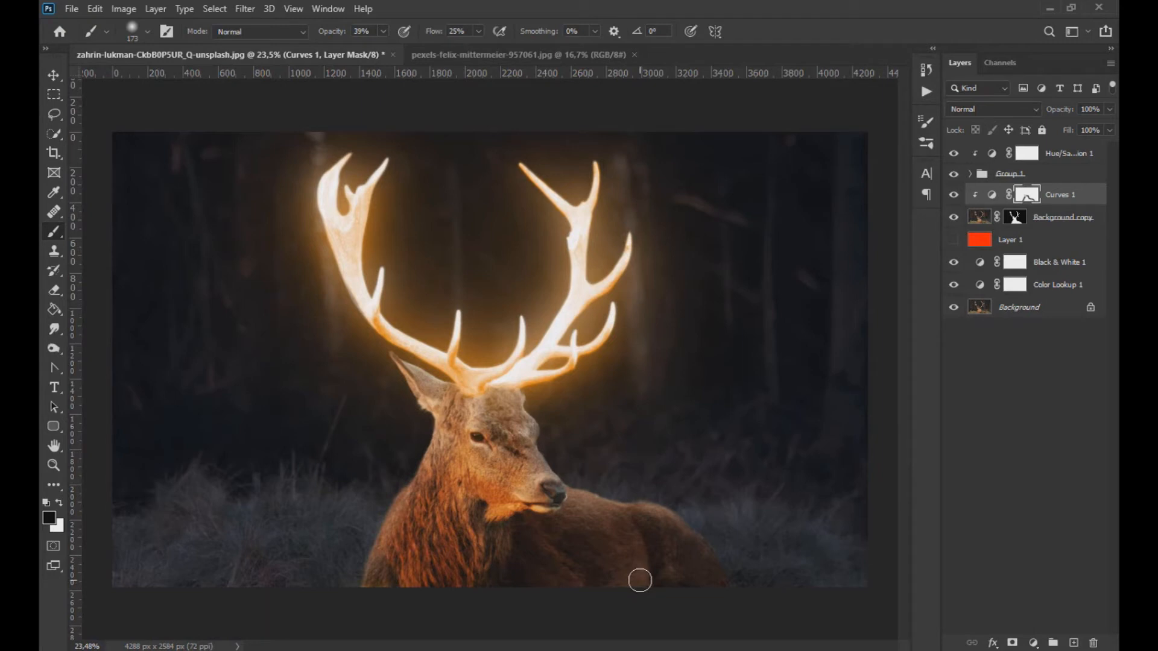
Duplicate the Hue/Saturation 1 adjustment and place the copy directly below Group 1.
left_click(1032, 156)
key("ctrl+j")
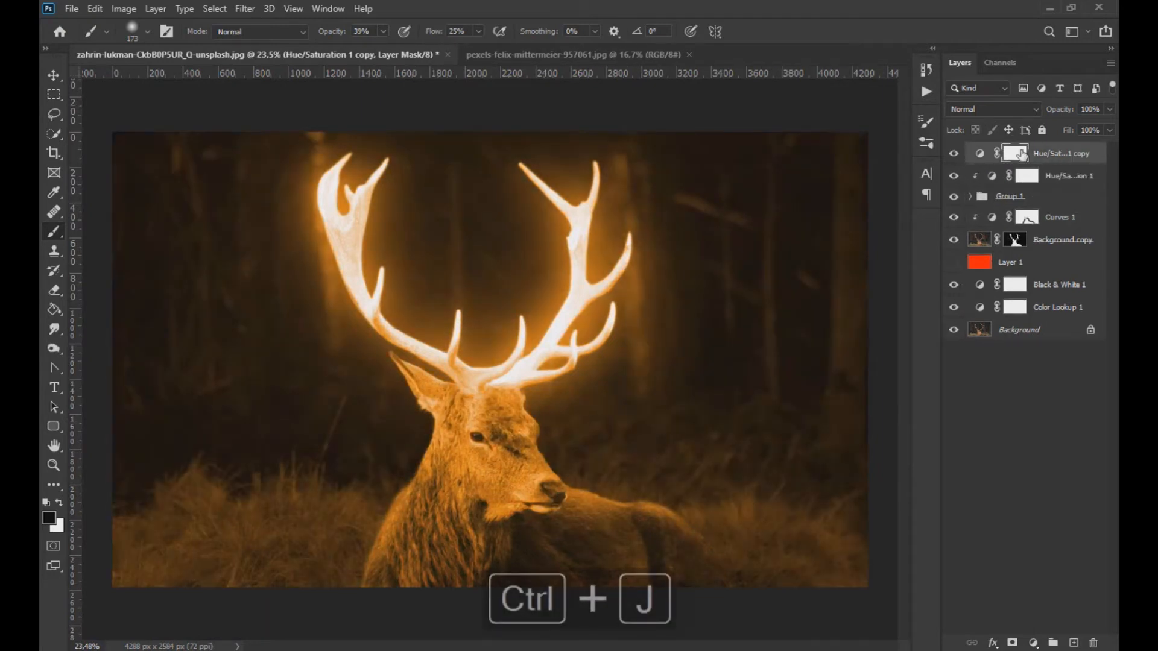
left_click_drag(1015, 153, 982, 210)
left_click(573, 253)
mouse_move(1016, 154)
left_mouse_down()
mouse_move(1055, 210)
mouse_move(1055, 237)
mouse_move(1017, 158)
left_mouse_up()
left_click_drag(980, 154, 1013, 205)
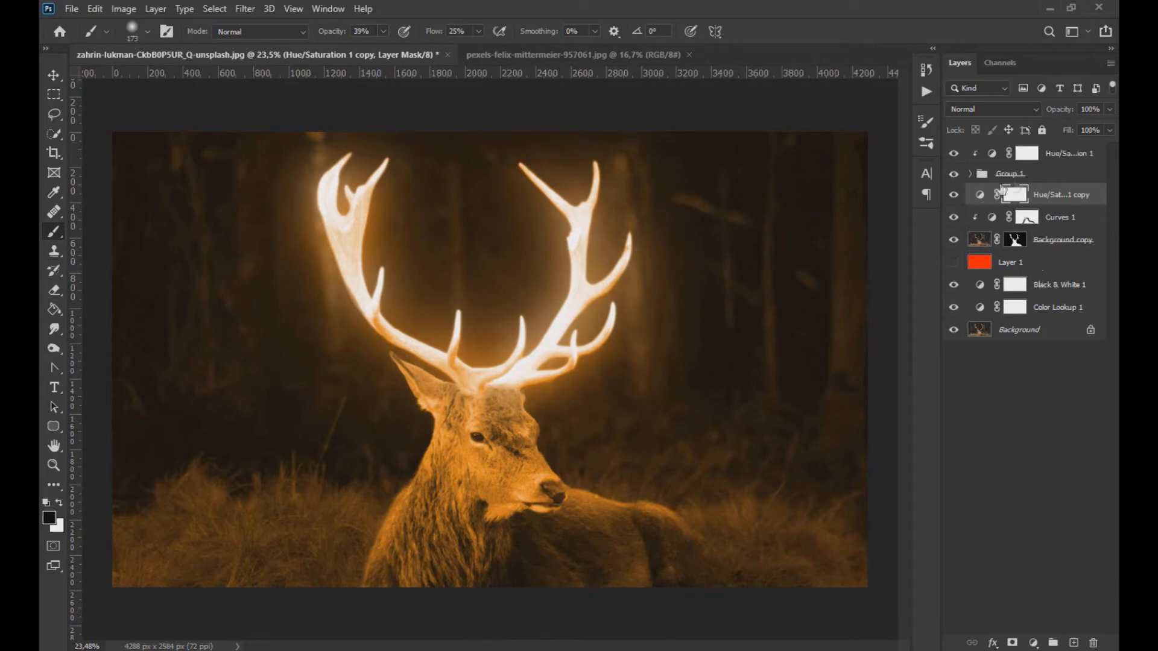
Clip the Hue/Saturation copy to the deer layer and invert its mask to black.
double_click(981, 195)
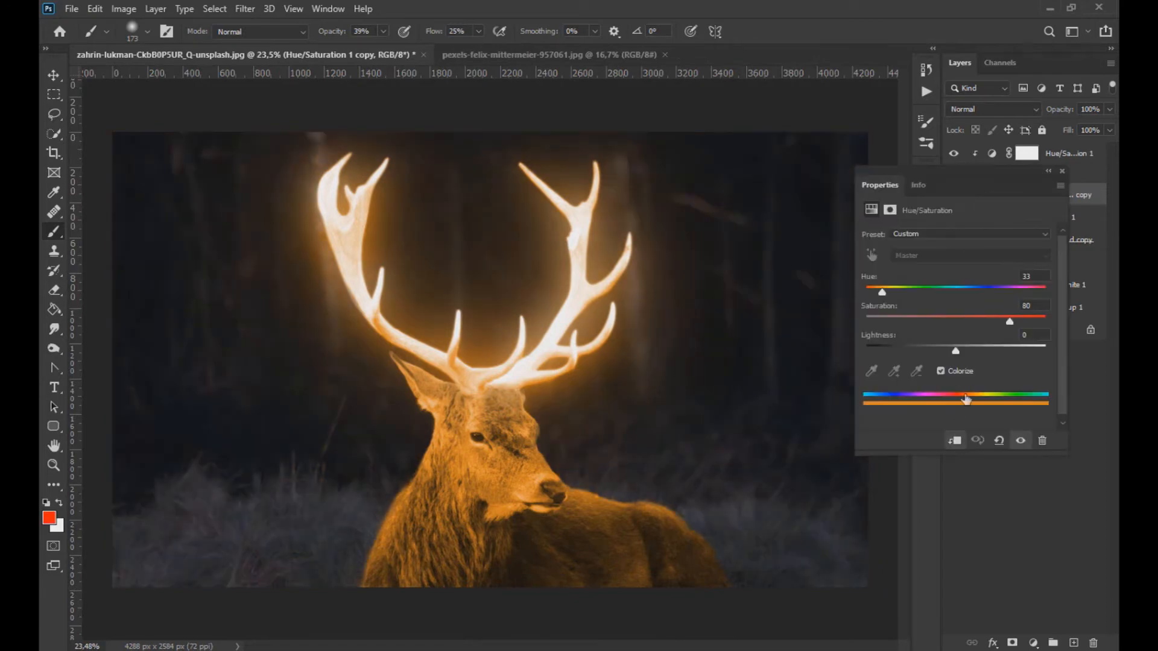
left_click(1049, 173)
left_click(1032, 194)
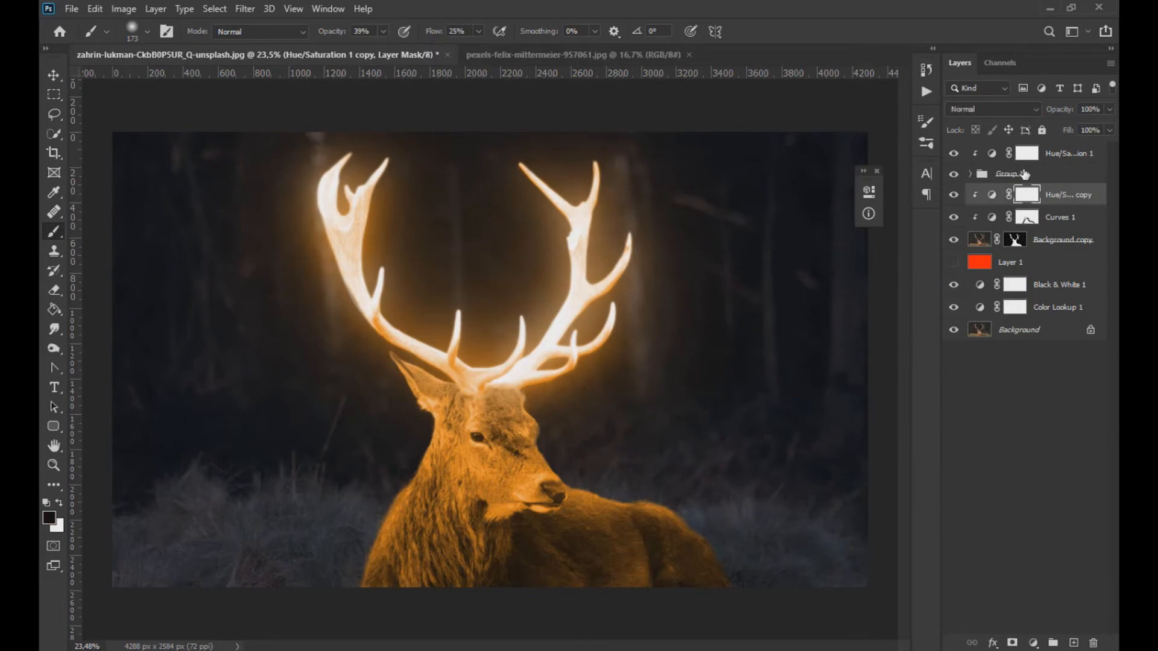
key("ctrl+i")
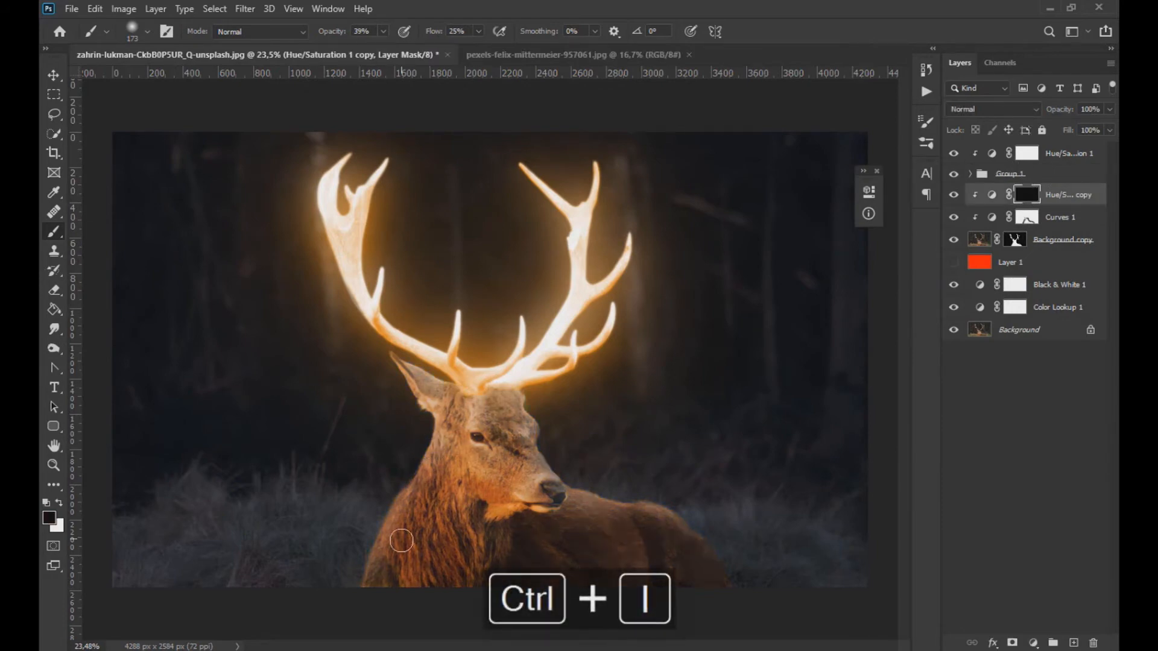
Paint white on the Hue/Saturation copy's mask along the deer's face, back and neck with a 317-pixel brush at 56% opacity and 38% flow.
key("7")
key("2")
left_click_drag(478, 31, 508, 54)
left_click(59, 502)
left_click(460, 48)
left_click(382, 31)
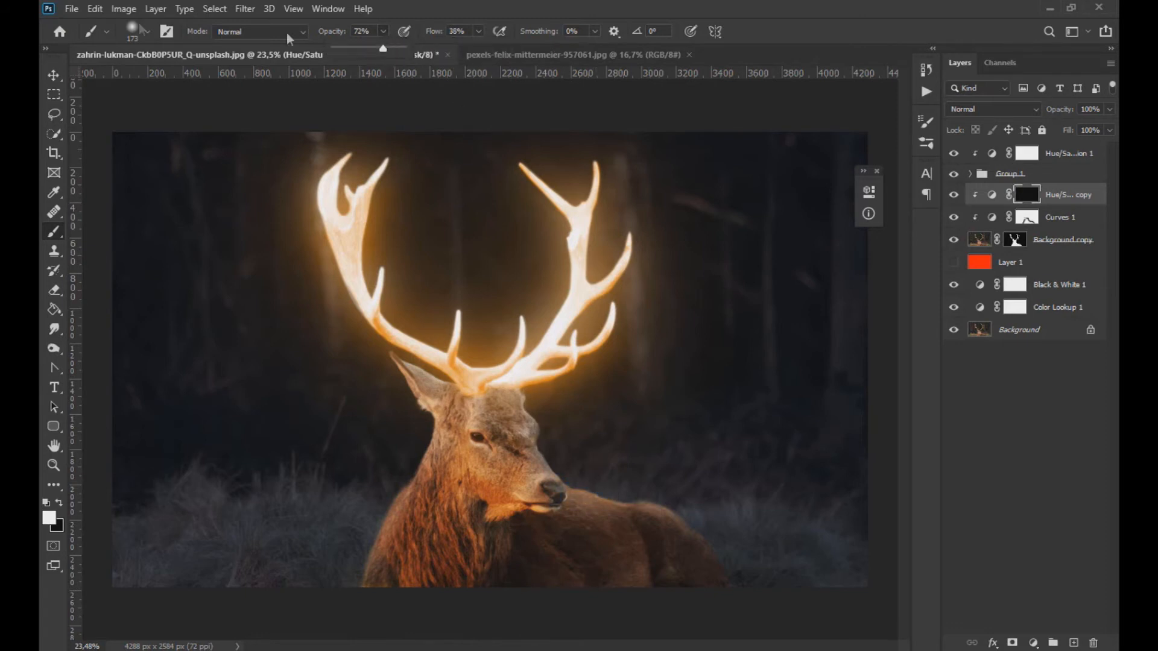
left_click(147, 32)
left_click(382, 31)
left_click_drag(534, 422, 564, 422)
mouse_move(583, 465)
left_mouse_down()
mouse_move(688, 488)
mouse_move(720, 523)
left_mouse_up()
mouse_move(365, 593)
left_mouse_down()
mouse_move(394, 488)
mouse_move(418, 453)
mouse_move(398, 375)
left_mouse_up()
scroll(399, 375, "down", 4)
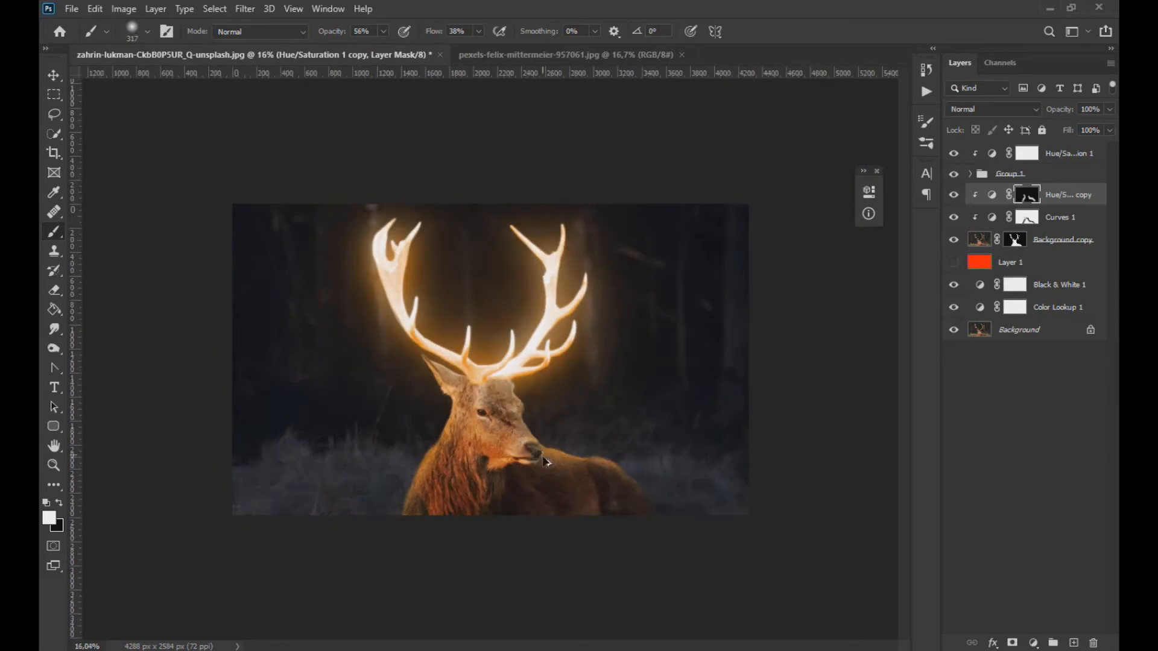
scroll(496, 378, "up", 5)
Paint more orange tint onto the deer's chest and back through the mask with brush opacity at 33%.
left_click(382, 31)
left_click(366, 48)
mouse_move(368, 586)
left_mouse_down()
mouse_move(401, 515)
mouse_move(420, 591)
left_mouse_up()
mouse_move(597, 537)
left_mouse_down()
mouse_move(650, 530)
mouse_move(723, 573)
left_mouse_up()
Lower the Hue/Saturation copy layer's opacity to 60% and select its mask again.
left_click(991, 194)
left_click(1110, 110)
left_click_drag(1109, 126, 1088, 125)
left_click(1028, 196)
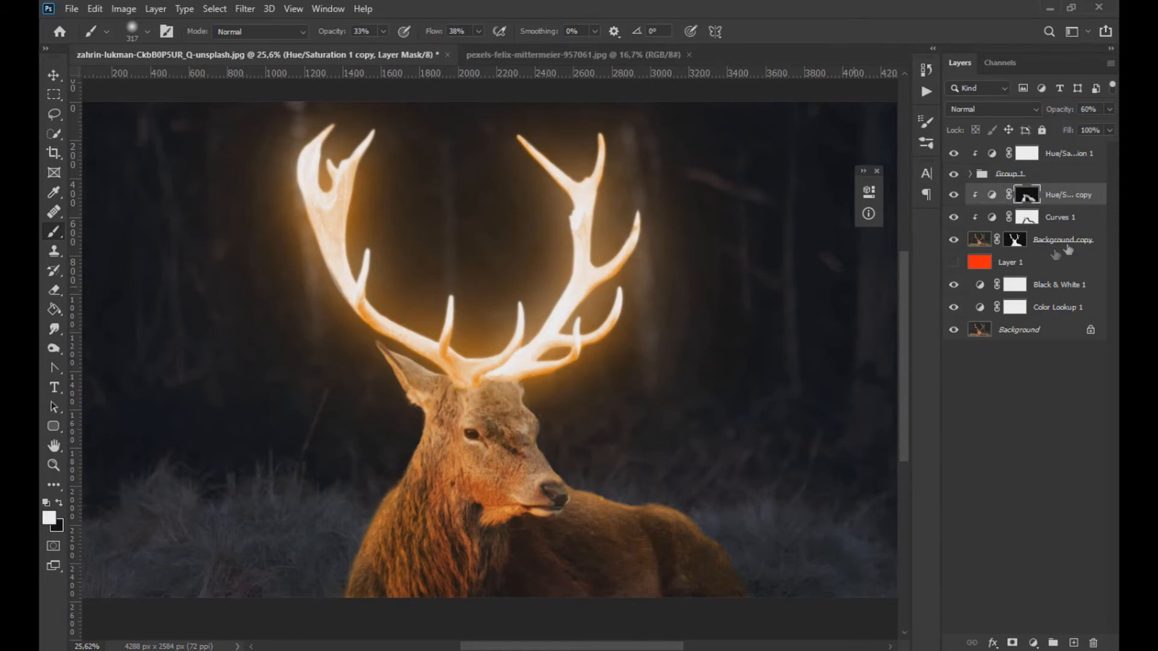
Extend the orange tint on the mask around the deer's ear and head with a 255-pixel brush.
scroll(509, 430, "down", 3)
scroll(698, 517, "up", 3)
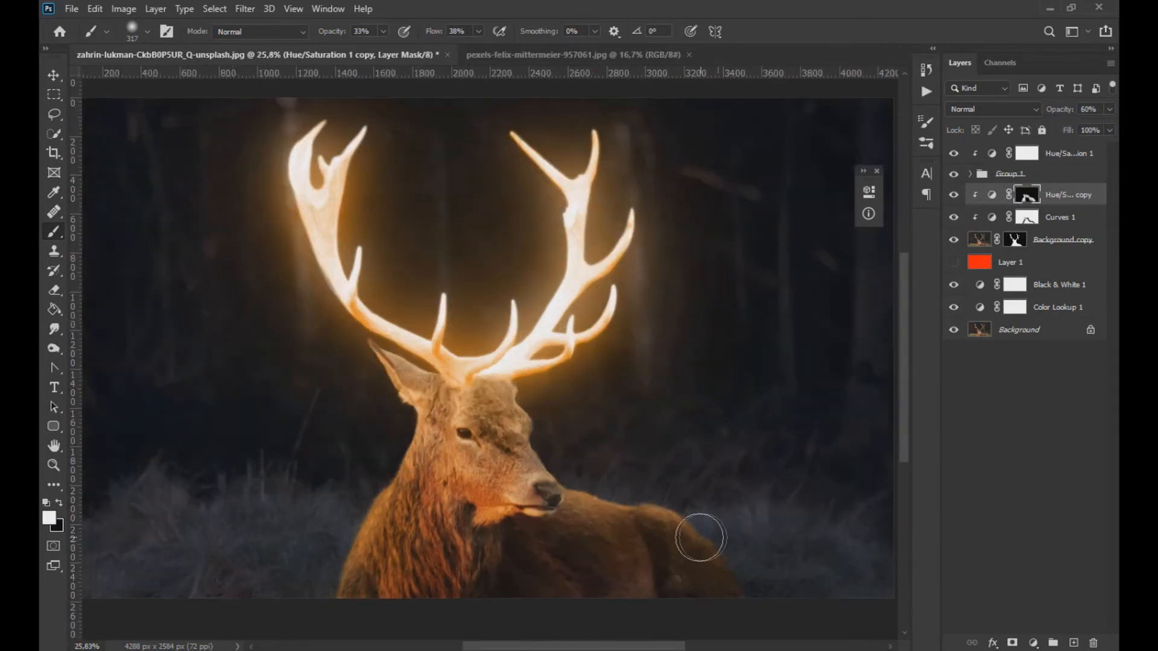
scroll(694, 535, "down", 3)
right_click(564, 390, "alt")
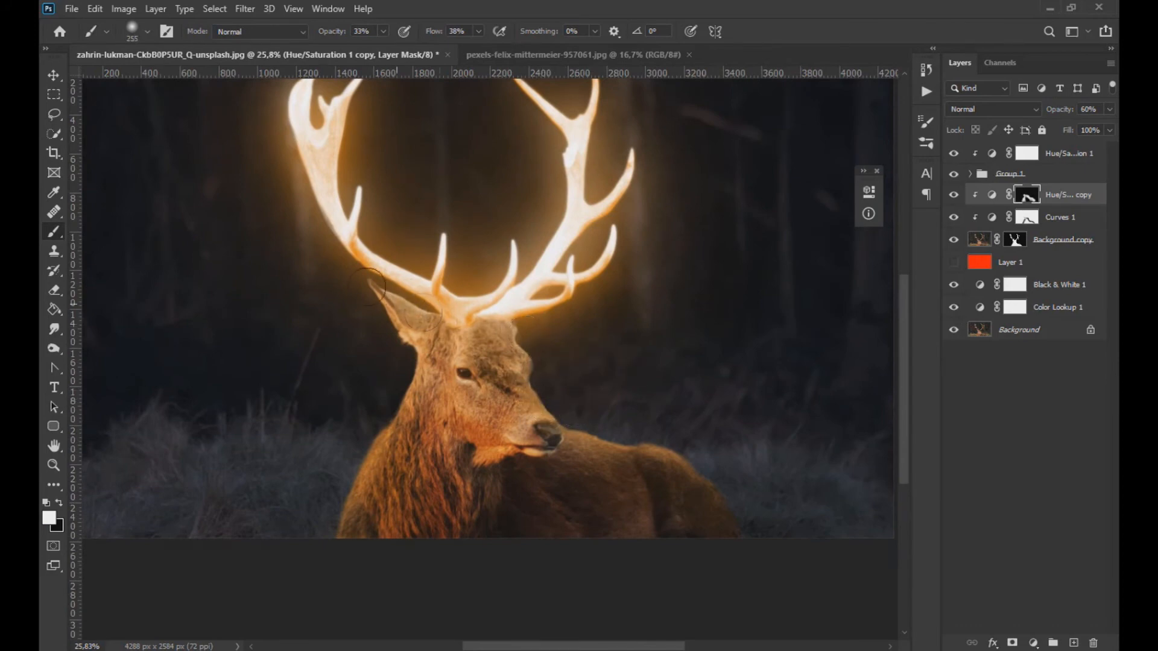
scroll(498, 409, "down", 3)
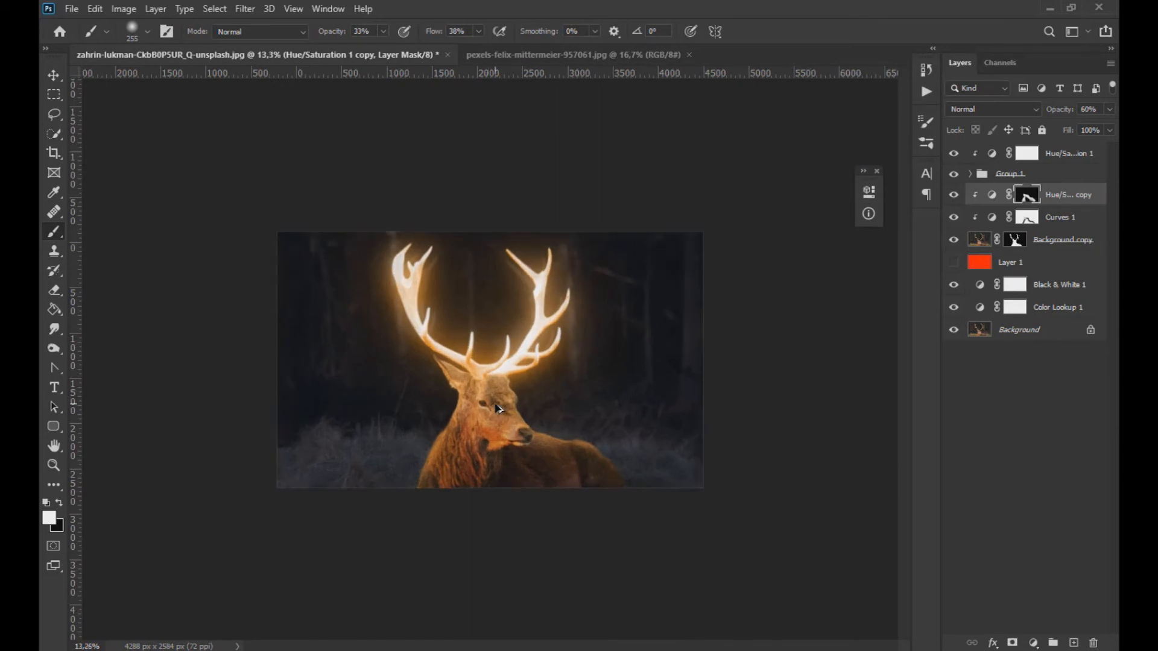
scroll(498, 408, "up", 3)
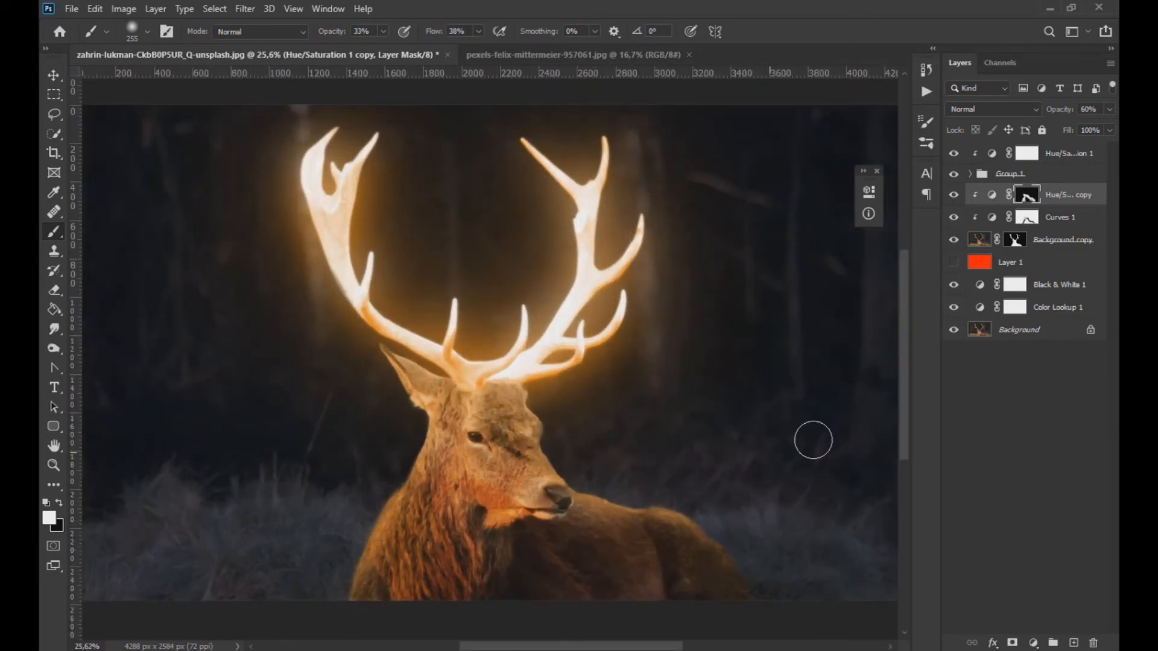
Dodge the Background copy's midtones at 100% exposure along the deer's neck, head and ear edges.
left_click(982, 241)
right_click(53, 349)
left_click(99, 350)
left_click_drag(339, 568, 299, 568)
mouse_move(399, 493)
left_mouse_down()
mouse_move(341, 599)
mouse_move(408, 451)
left_mouse_up()
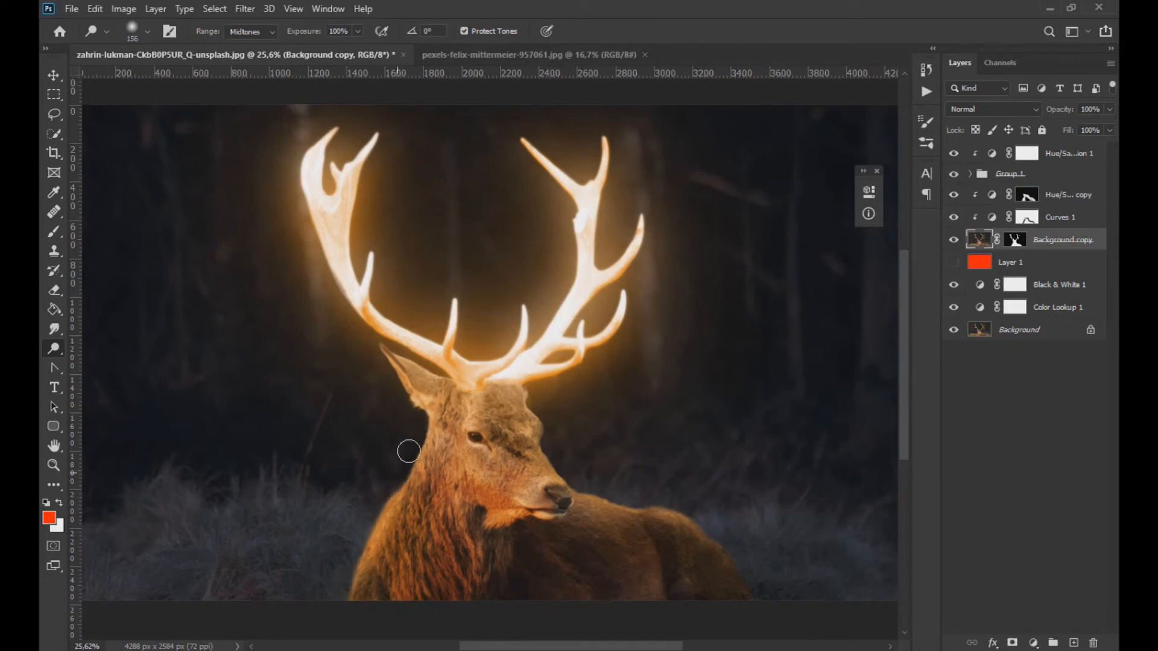
mouse_move(549, 418)
left_mouse_down()
mouse_move(525, 389)
mouse_move(451, 388)
mouse_move(404, 343)
left_mouse_up()
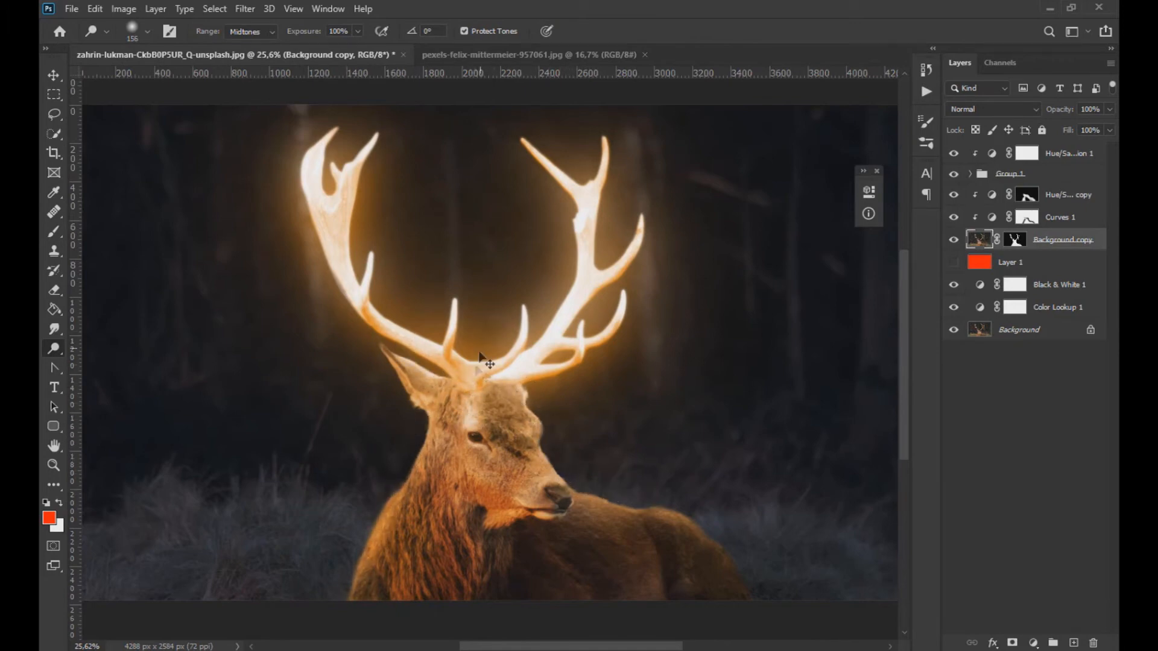
Brighten the deer's neck and back with a 228-pixel Dodge brush at 53% exposure.
scroll(504, 403, "down", 1)
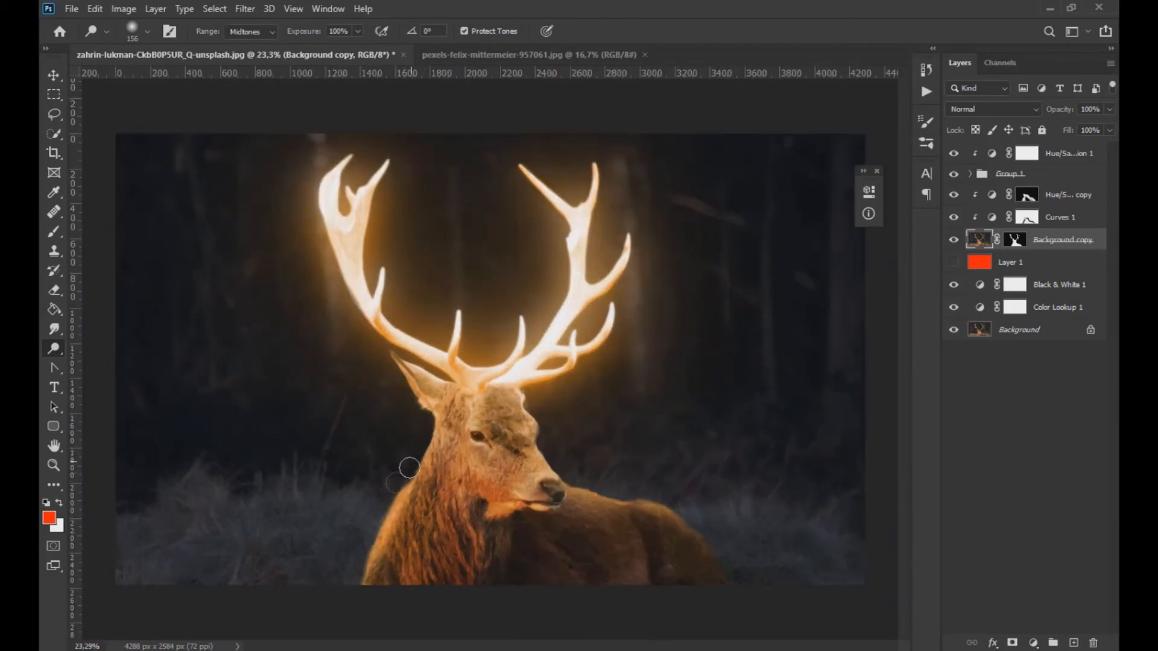
scroll(422, 458, "down", 1)
scroll(450, 443, "up", 1)
key("5")
key("3")
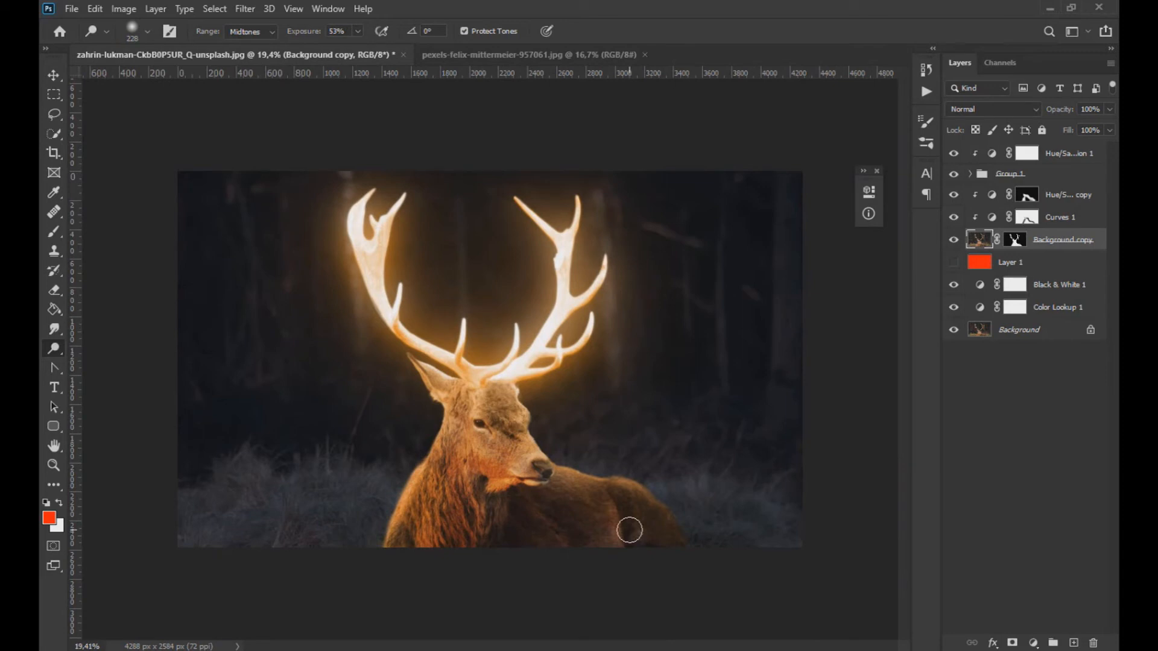
Reduce the opacity of the Hue/Saturation copy layer to 42%.
left_click(1020, 221)
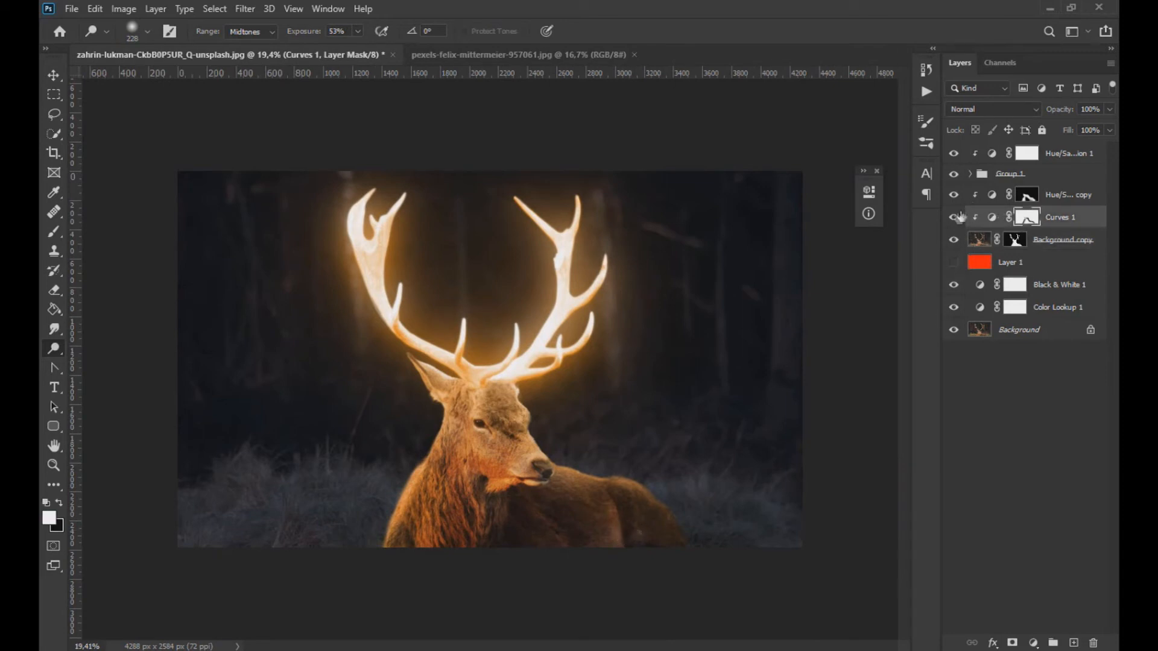
left_click(1108, 129)
left_click(1064, 201)
left_click(1109, 109)
left_click_drag(1072, 126, 1064, 128)
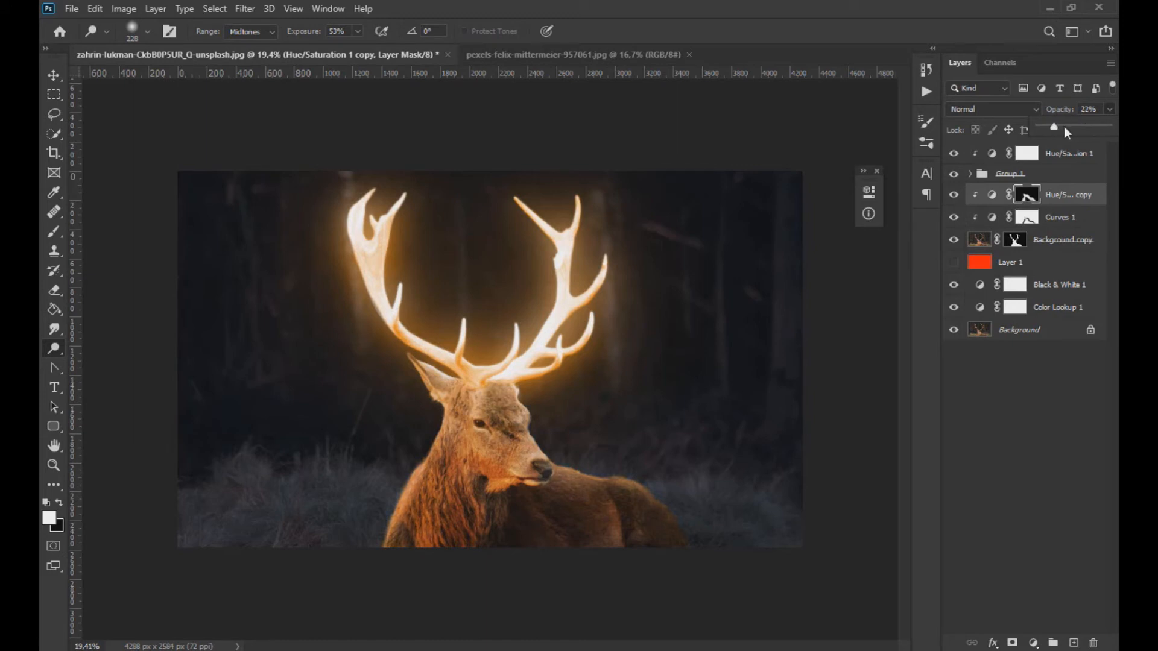
scroll(634, 352, "down", 4)
scroll(616, 392, "up", 4)
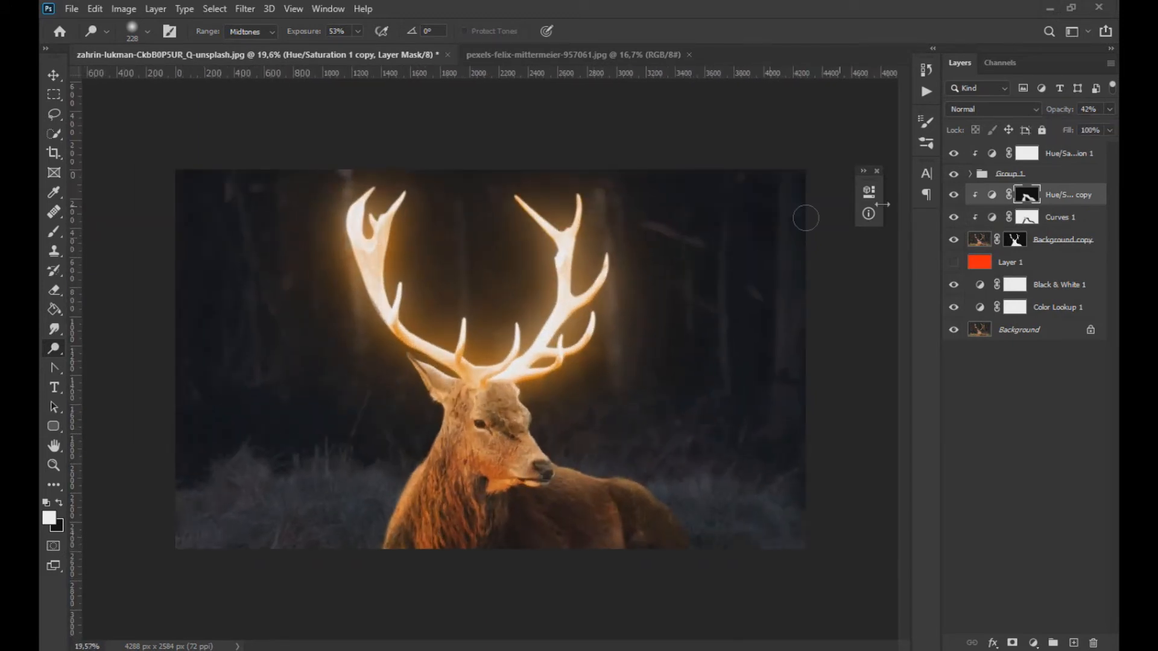
Bring the starry sky photo into the deer document, set its blend mode to Screen and place it at the top of the layer stack.
left_click(552, 56)
key("v")
left_click_drag(287, 211, 646, 261)
left_click(1002, 109)
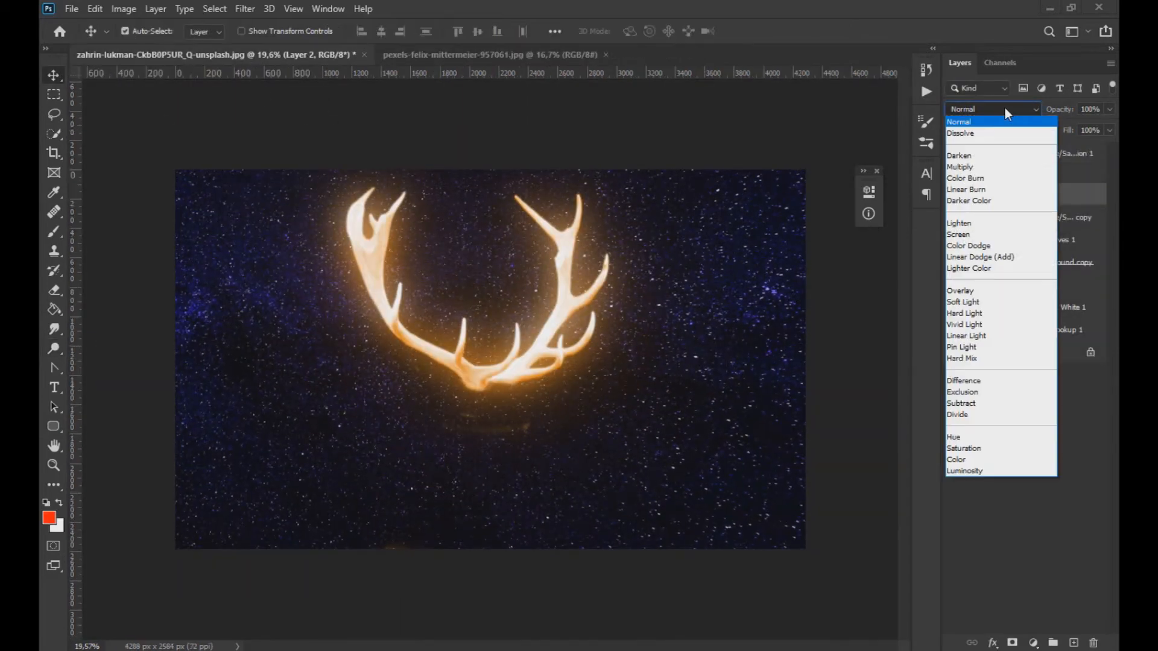
left_click(973, 234)
left_click_drag(1000, 194, 990, 154)
Scale the starry sky layer down with Free Transform and apply the change.
key("ctrl+t")
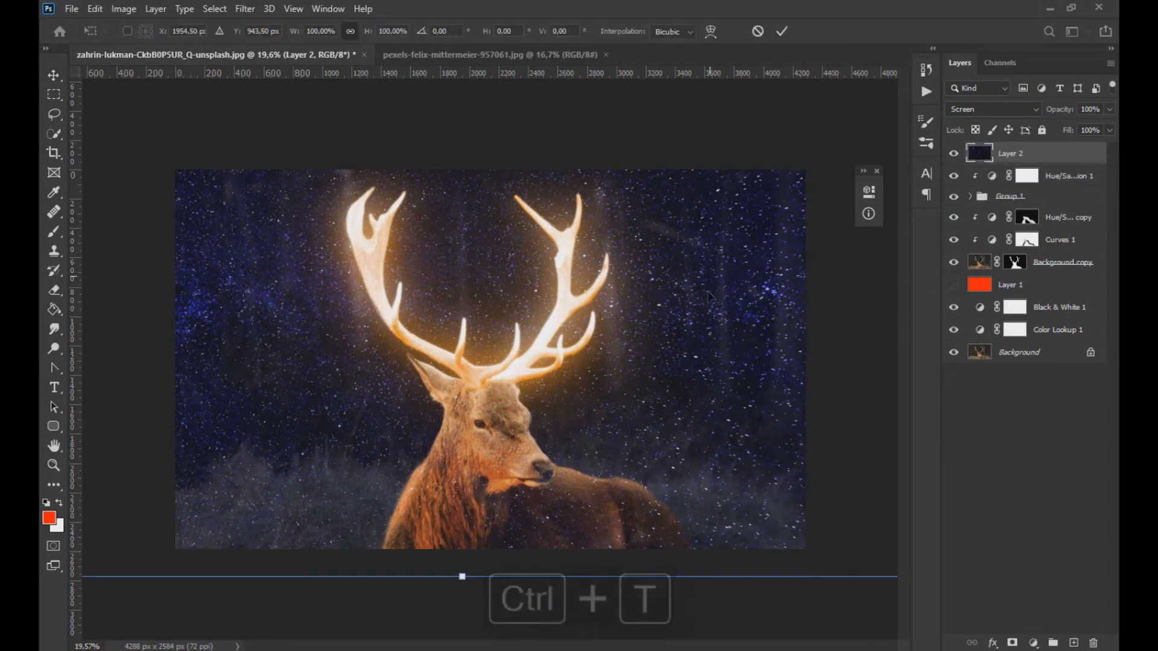
key("ctrl+0")
left_click_drag(755, 160, 667, 317)
key("Return")
key("ctrl+0")
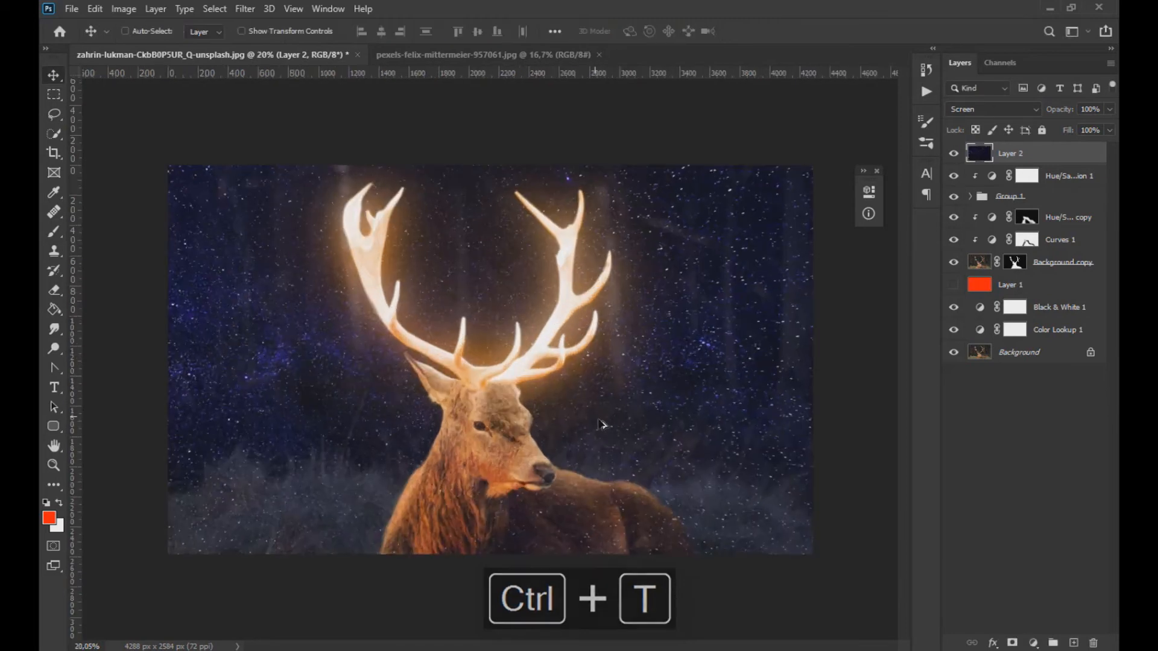
Shrink the starry sky layer further to slightly narrower than the canvas, and add a white layer mask to it.
key("ctrl+minus")
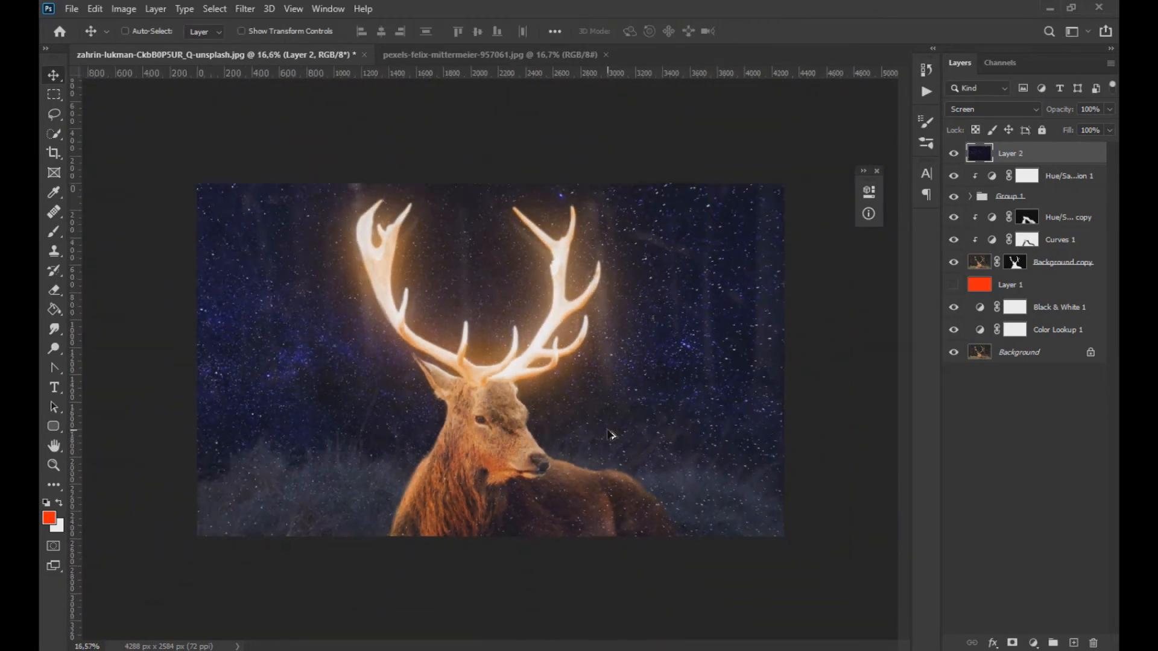
key("ctrl+t")
left_click_drag(757, 191, 723, 189)
key("Return")
left_click(1013, 643, "alt")
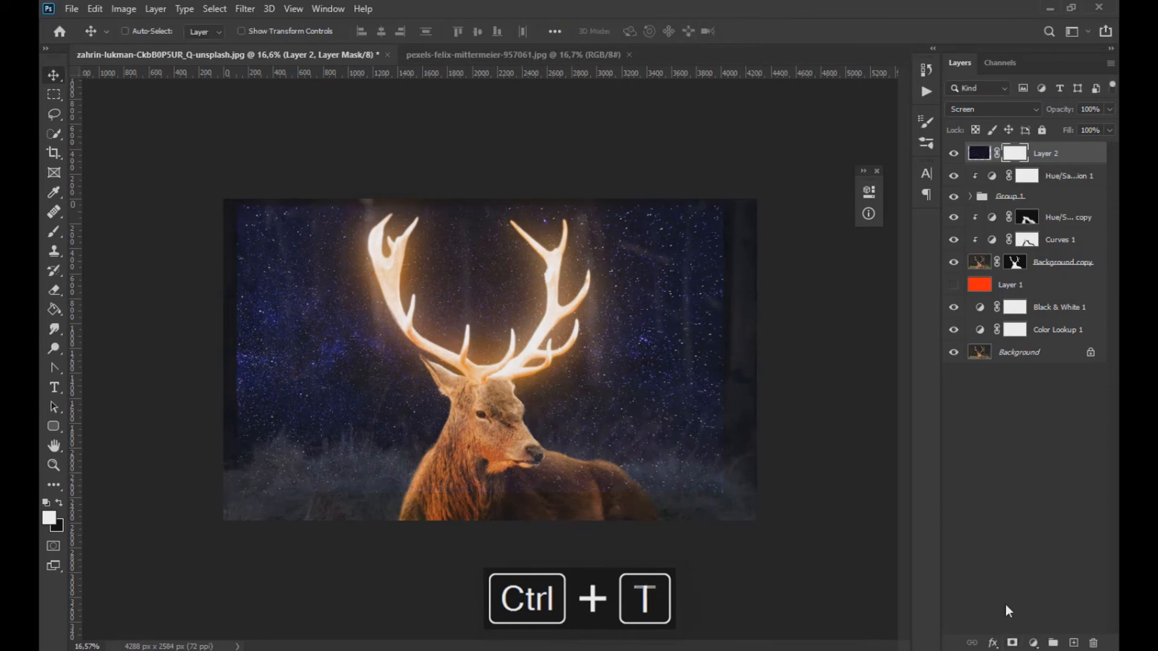
Invert the starry sky layer's mask to black and set up a soft white brush with 17% flow for painting on it.
left_click(54, 238)
scroll(463, 352, "up", 4)
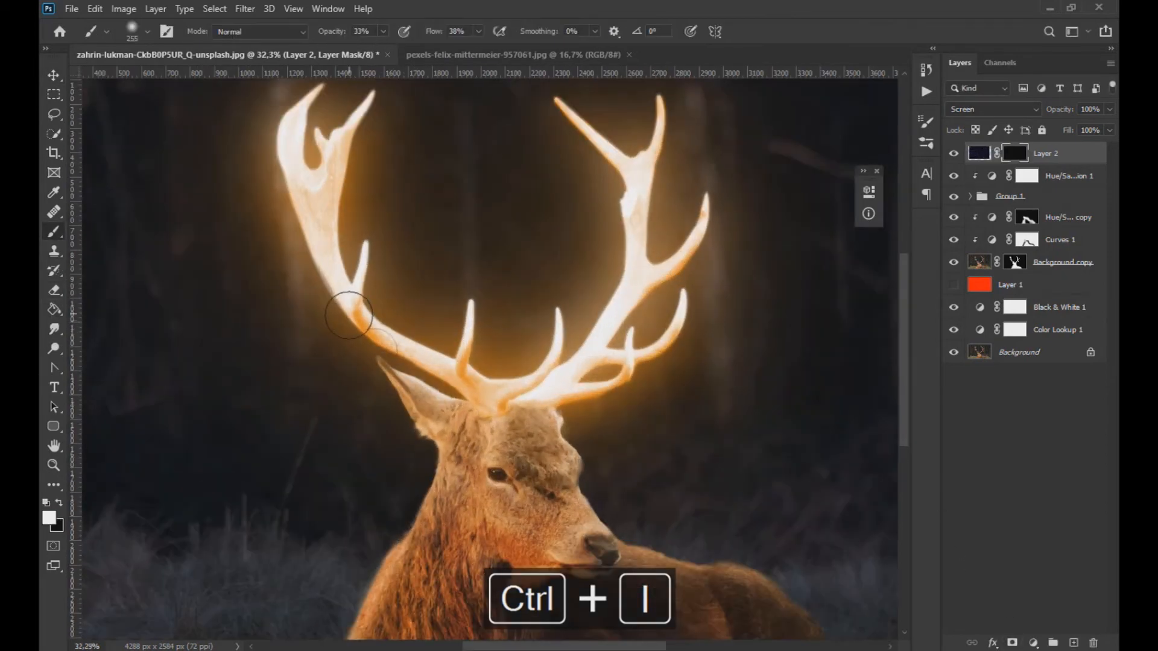
scroll(338, 322, "up", 3)
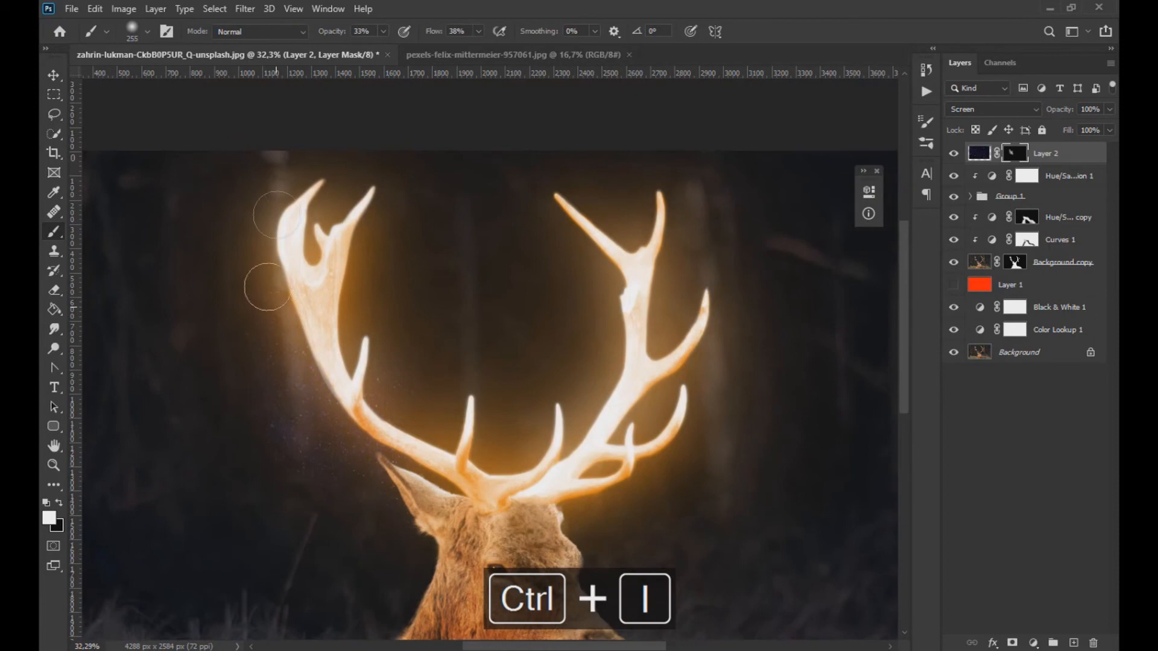
left_click(144, 33)
left_click(478, 31)
left_click_drag(477, 47, 462, 48)
right_click(424, 336, "alt")
Paint white on the starry sky mask around and between the antlers to reveal stars, raising the brush opacity to 100%.
mouse_move(314, 284)
left_mouse_down()
mouse_move(376, 398)
mouse_move(670, 374)
mouse_move(579, 470)
mouse_move(464, 531)
mouse_move(351, 429)
left_mouse_up()
scroll(414, 444, "down", 3)
scroll(426, 377, "up", 3)
mouse_move(465, 370)
left_mouse_down()
mouse_move(470, 241)
mouse_move(507, 233)
mouse_move(266, 212)
mouse_move(408, 323)
mouse_move(358, 309)
left_mouse_up()
left_click(427, 49)
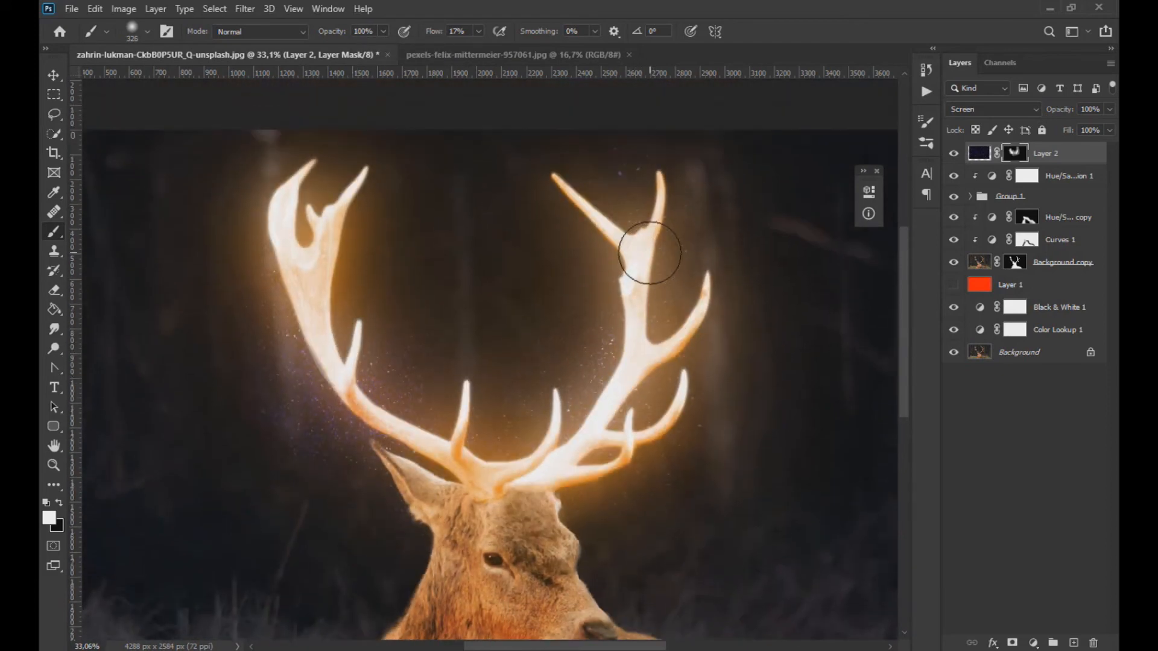
Reveal fainter stars between the antlers and over the deer's body using a 645 px white brush at 38% opacity.
scroll(630, 237, "down", 2)
right_click(445, 308, "alt")
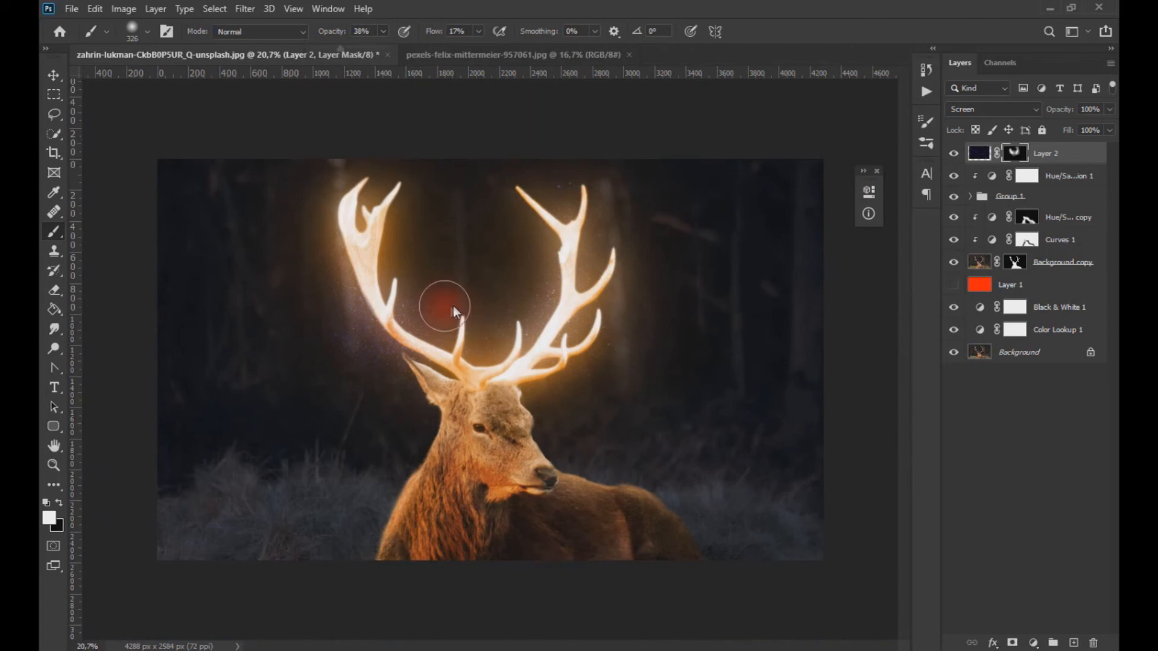
mouse_move(521, 226)
left_mouse_down()
mouse_move(442, 286)
mouse_move(445, 442)
left_mouse_up()
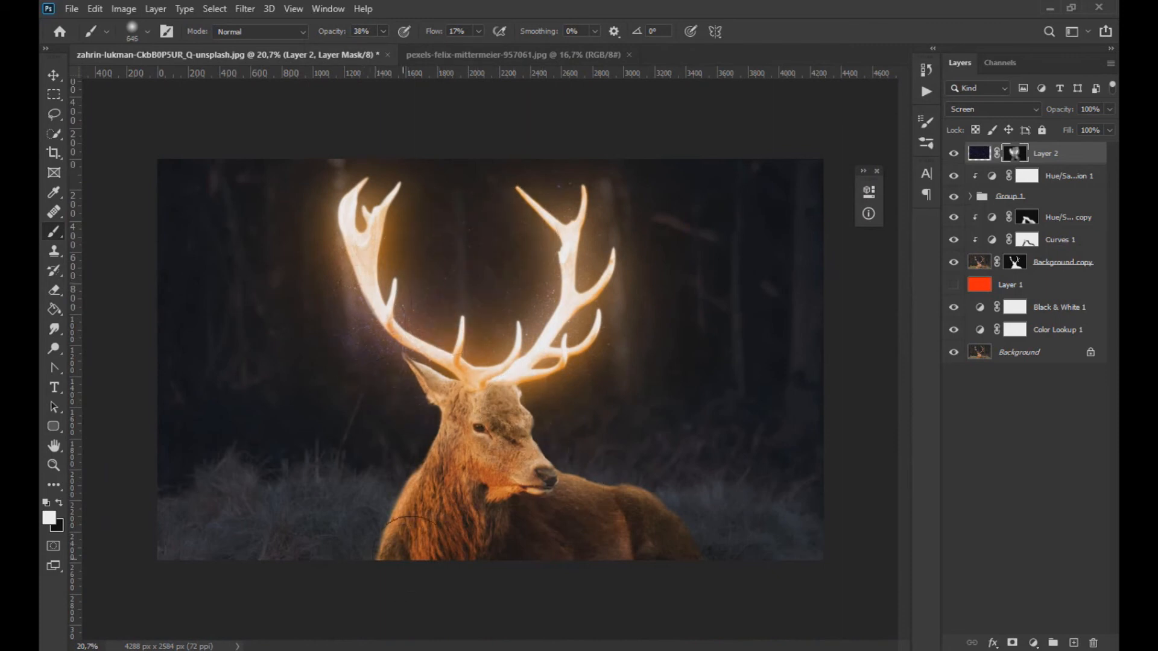
Paint black on the starry sky mask at 87% brush opacity to hide stars over the deer's body and between the upper antlers.
scroll(551, 562, "up", 4)
key("ctrl+j")
key("ctrl+z")
left_click(1014, 153)
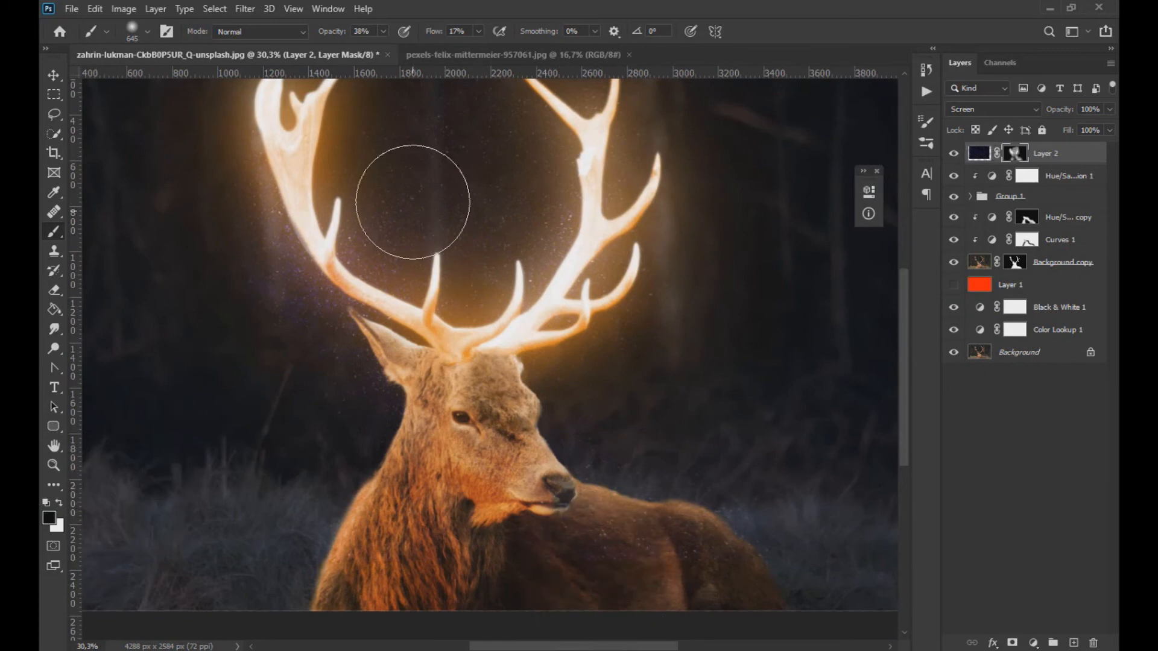
left_click_drag(416, 52, 421, 50)
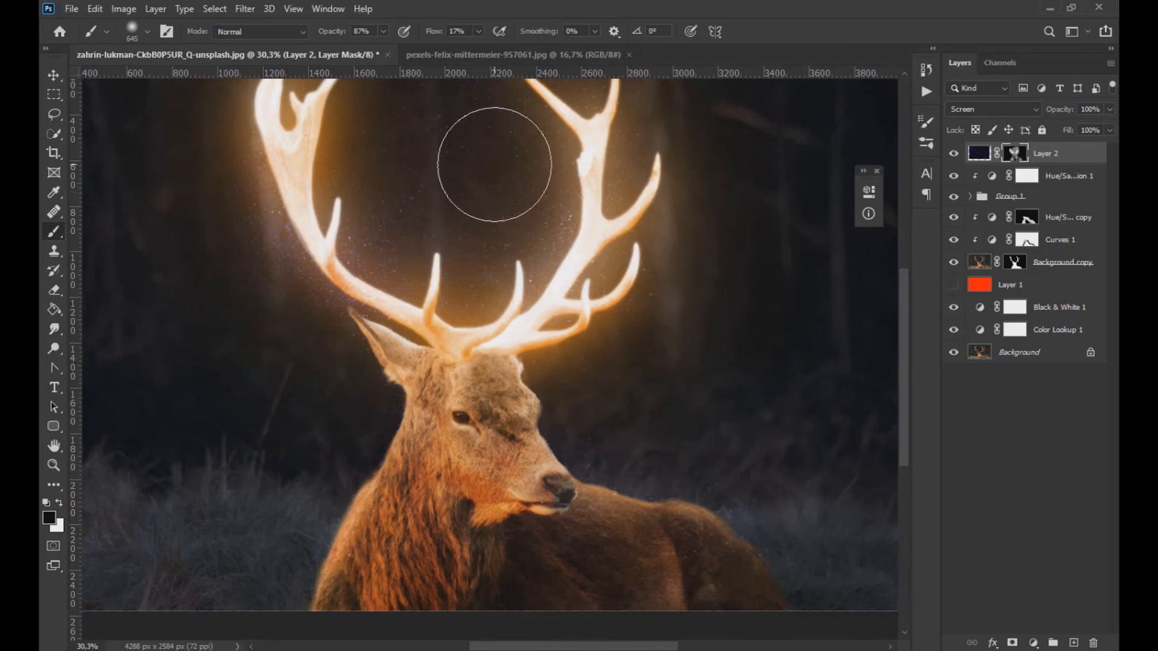
Add a Levels adjustment clipped to the starry sky layer, raise its black input to about 31 and lower its white input.
left_click(1033, 643)
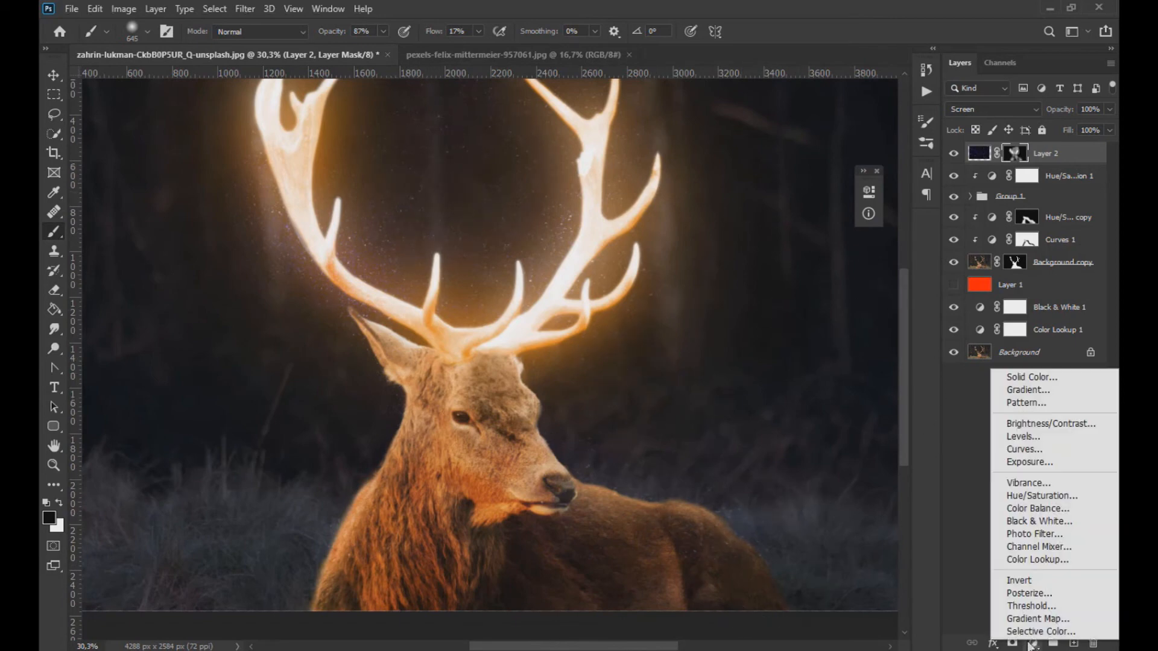
left_click(1024, 436)
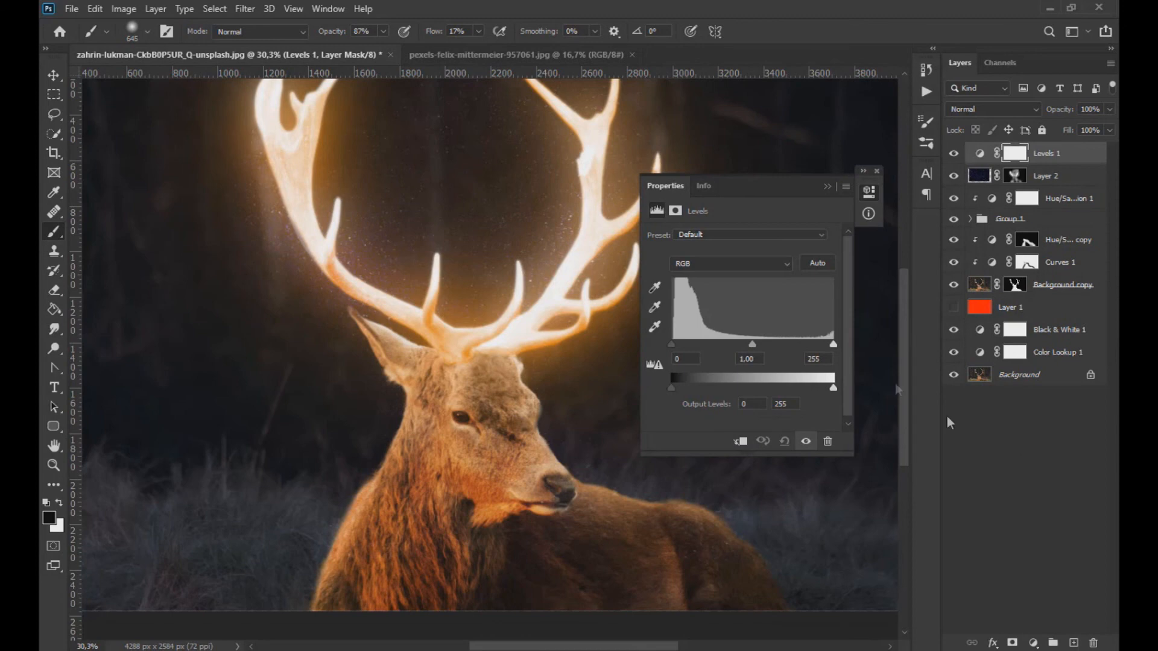
left_click_drag(671, 344, 694, 342)
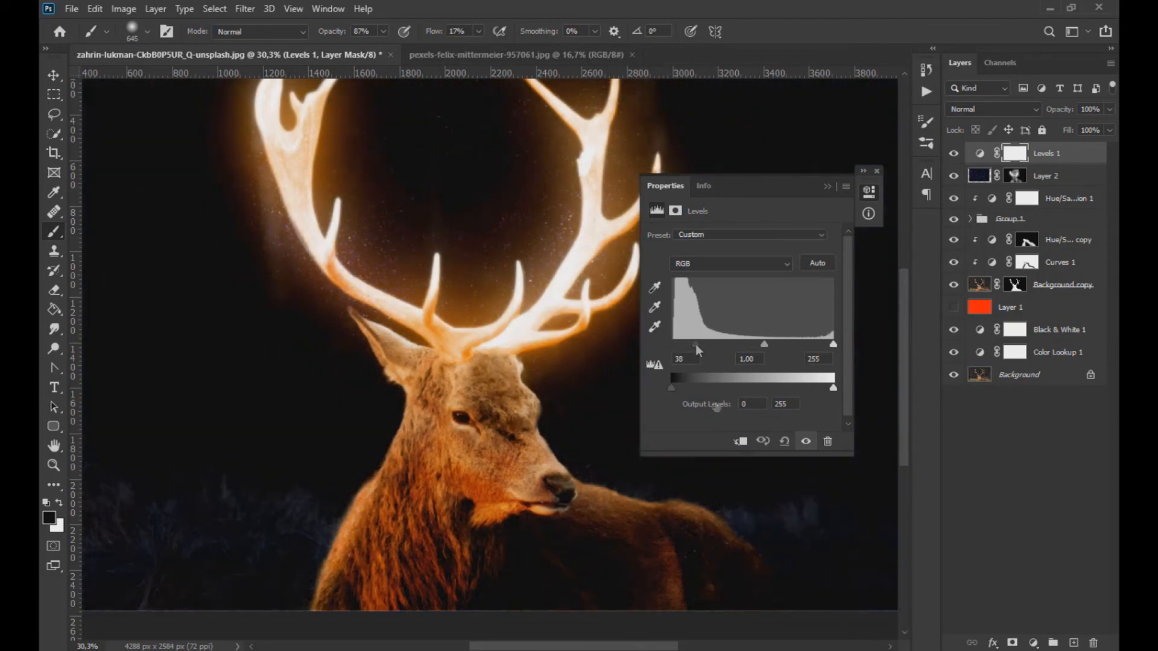
left_click(739, 441)
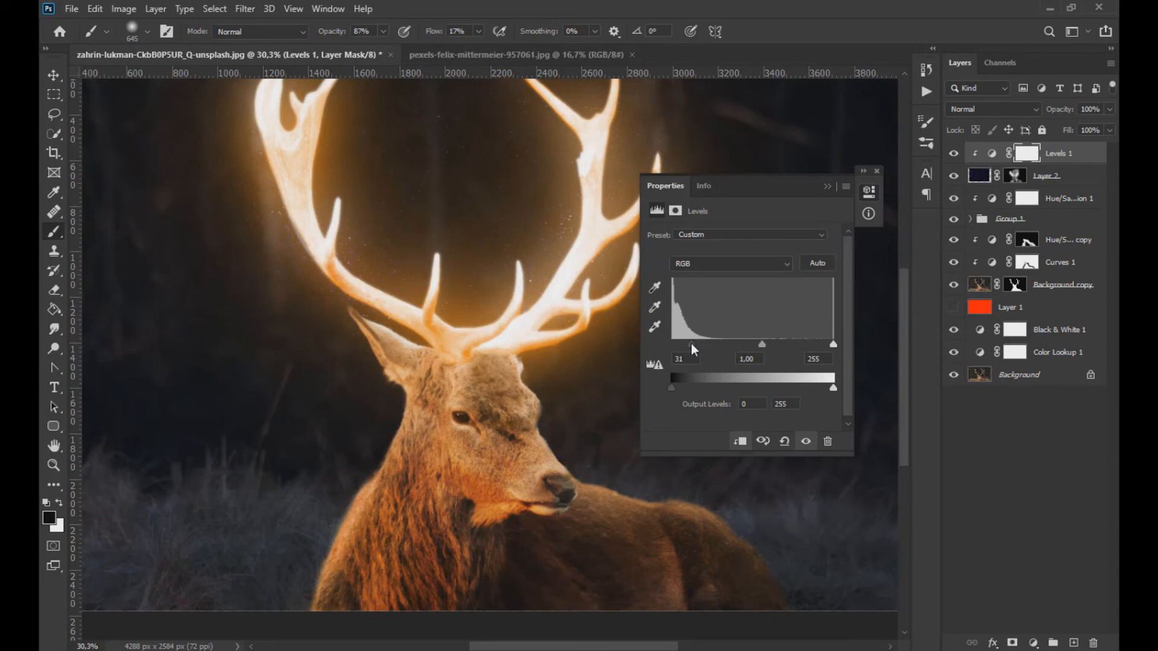
mouse_move(794, 340)
left_mouse_down()
mouse_move(780, 338)
mouse_move(791, 342)
left_mouse_up()
left_click(828, 186)
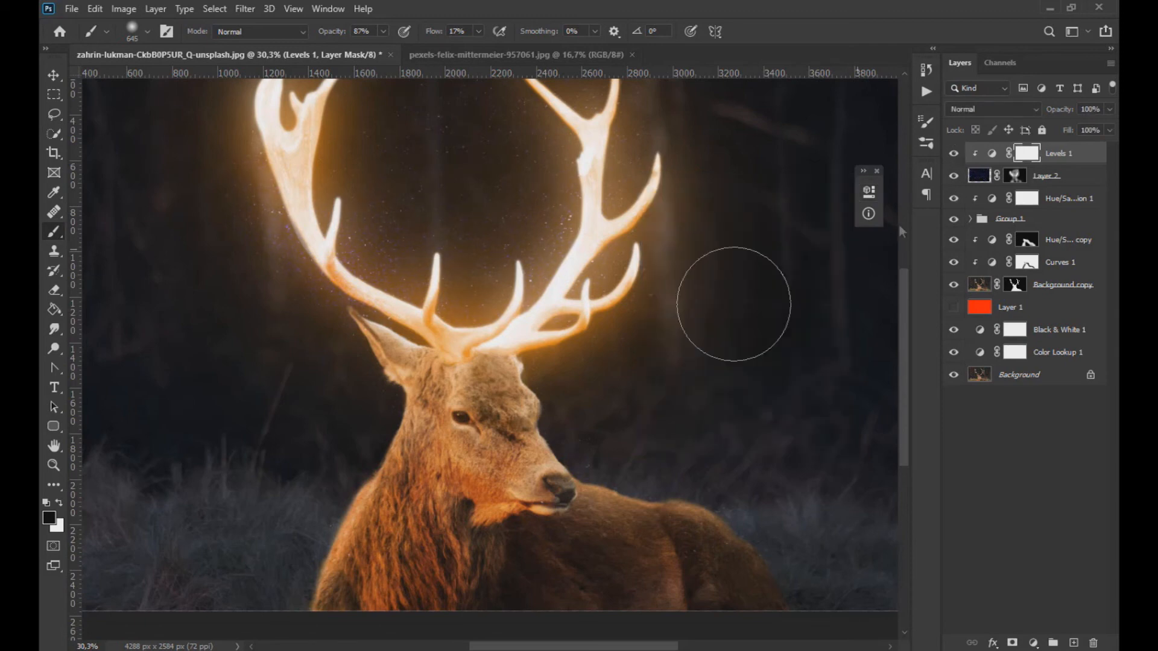
Paint white on the starry sky mask to bring back more stars around the base of the deer's right antler.
scroll(723, 336, "up", 3)
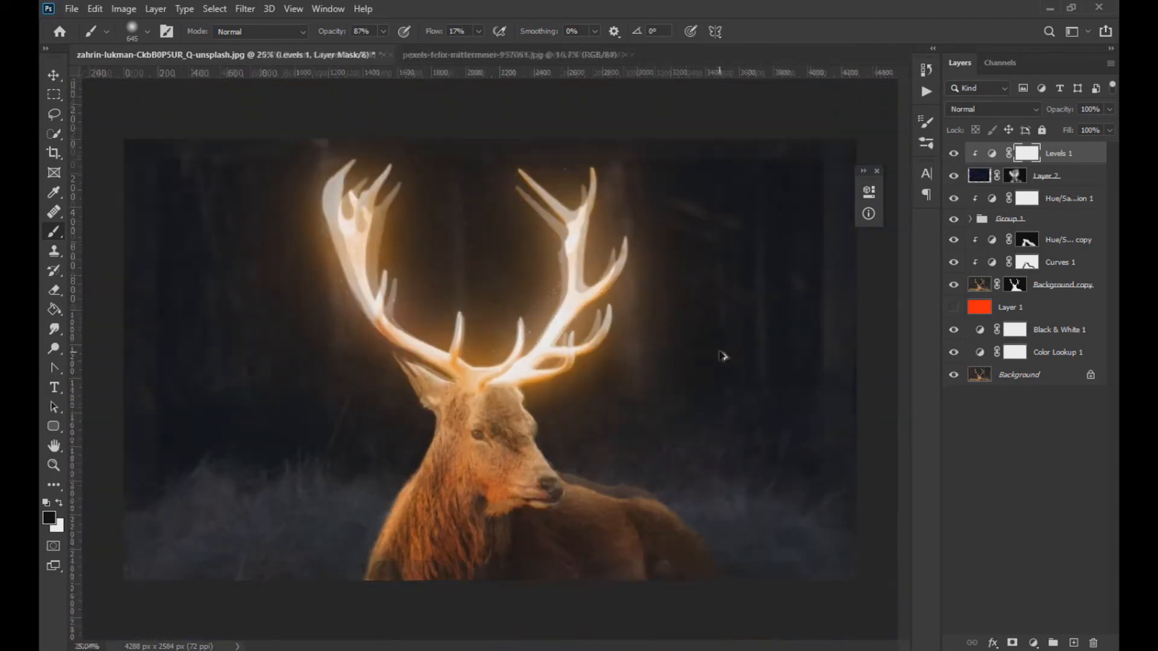
left_click(1020, 176)
left_click(57, 504)
mouse_move(384, 320)
left_mouse_down()
mouse_move(468, 343)
mouse_move(320, 284)
mouse_move(313, 269)
left_mouse_up()
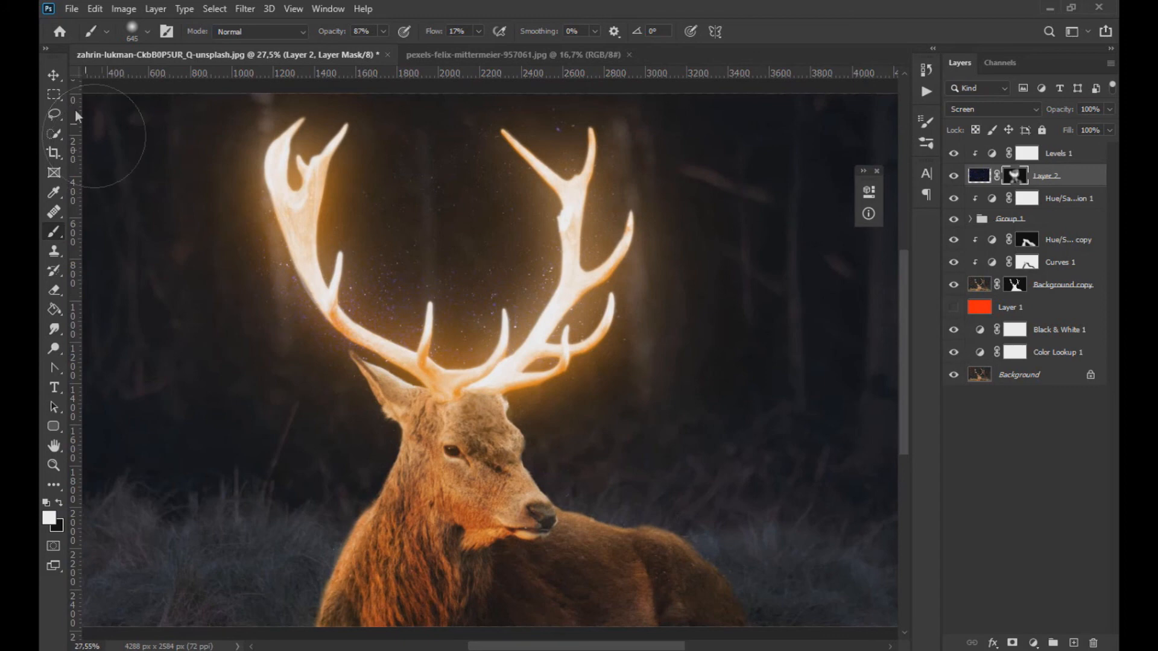
Colorize the starry sky image with a Hue/Saturation adjustment at hue 0 and saturation about 8.
key("v")
left_click(978, 176)
left_click(124, 8)
mouse_move(150, 48)
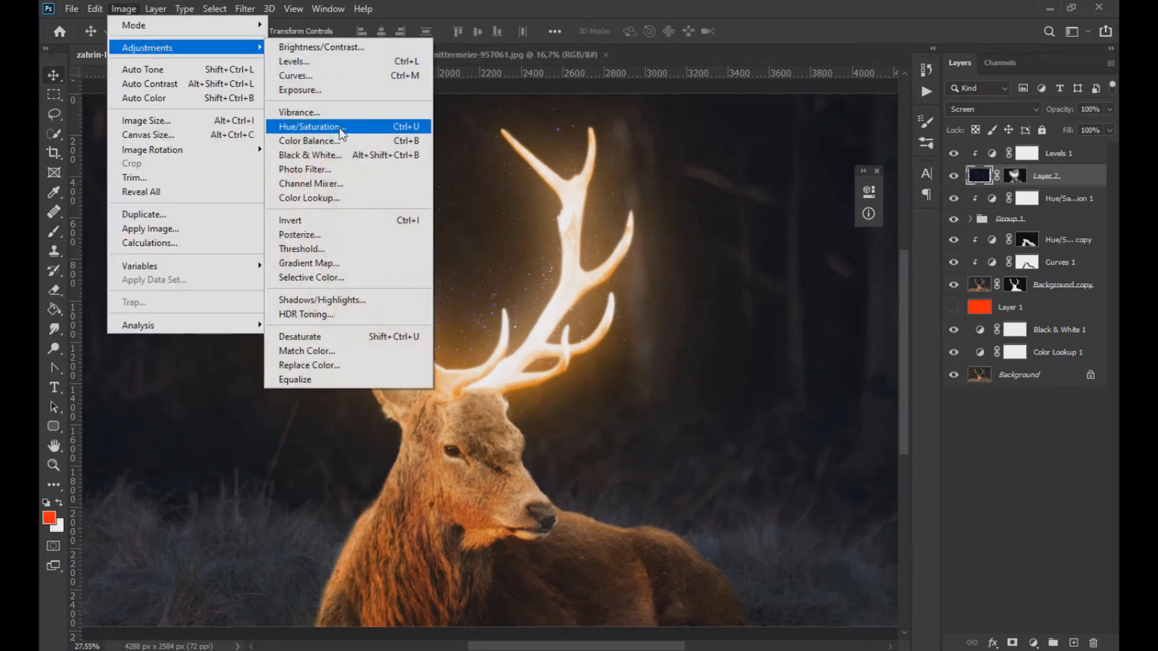
left_click(341, 127)
left_click(989, 312)
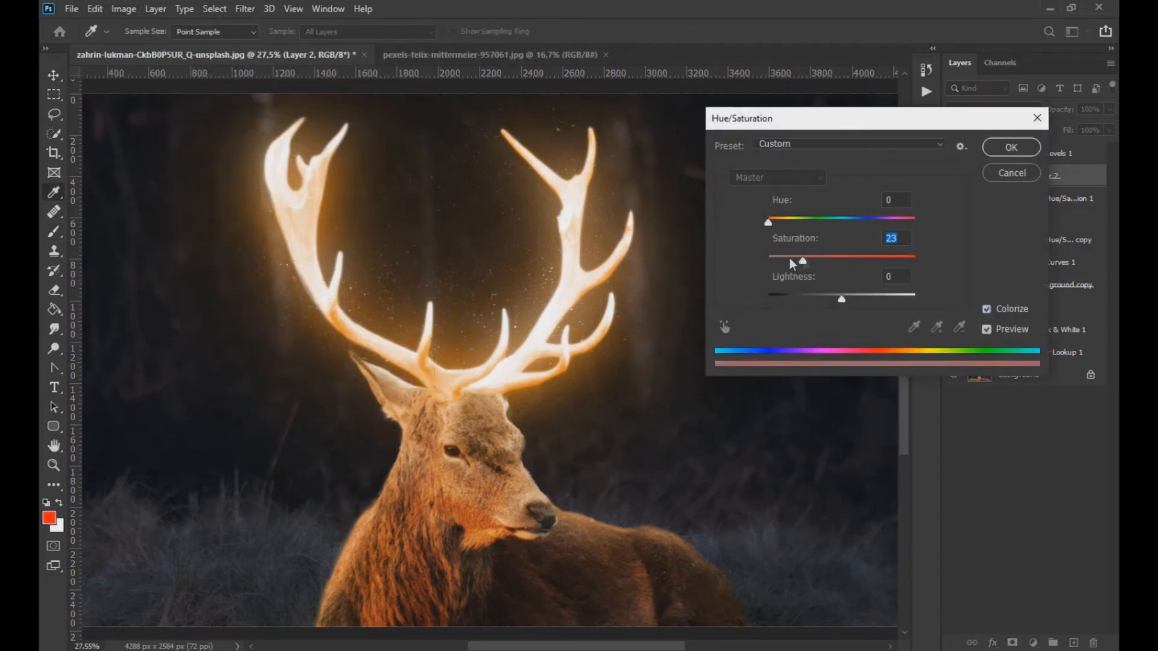
left_click_drag(848, 265, 842, 265)
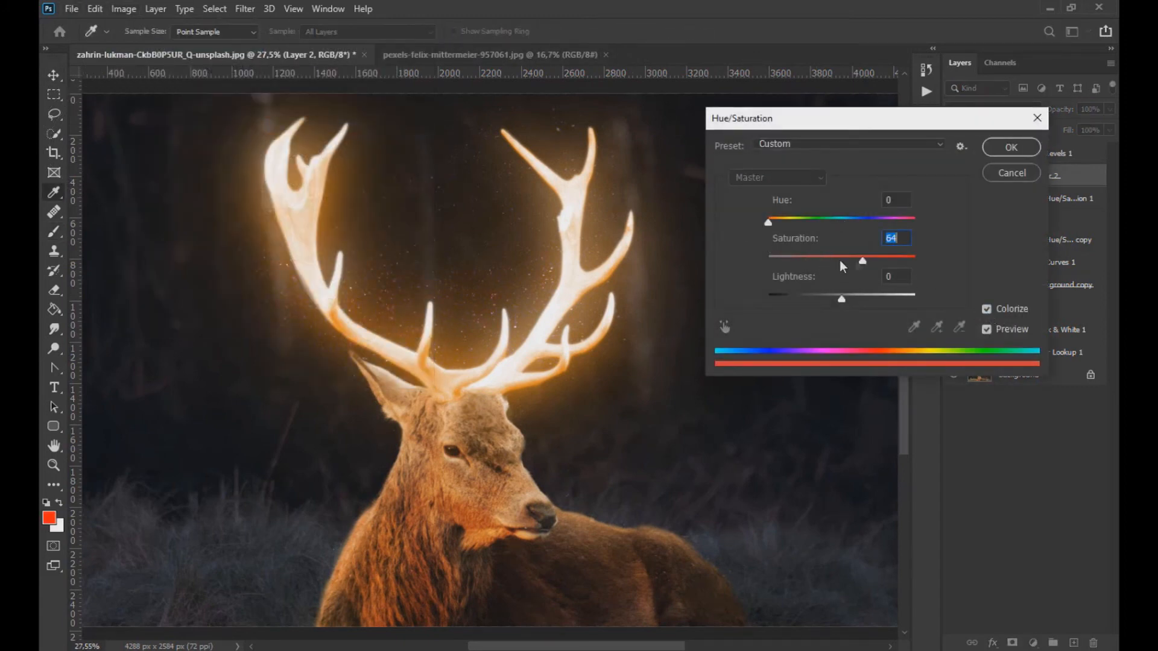
left_click(781, 259)
left_click(1011, 147)
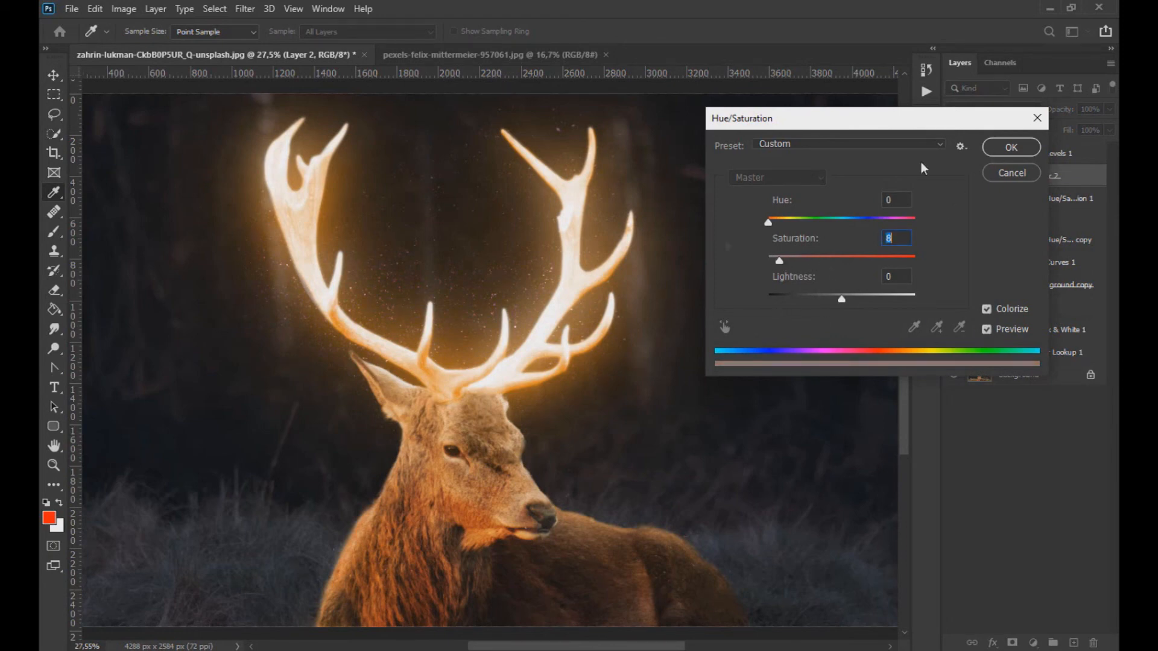
Add a Color Lookup adjustment layer above the Levels layer at the top of the stack.
scroll(576, 377, "down", 5)
scroll(593, 378, "up", 3)
scroll(595, 382, "up", 1)
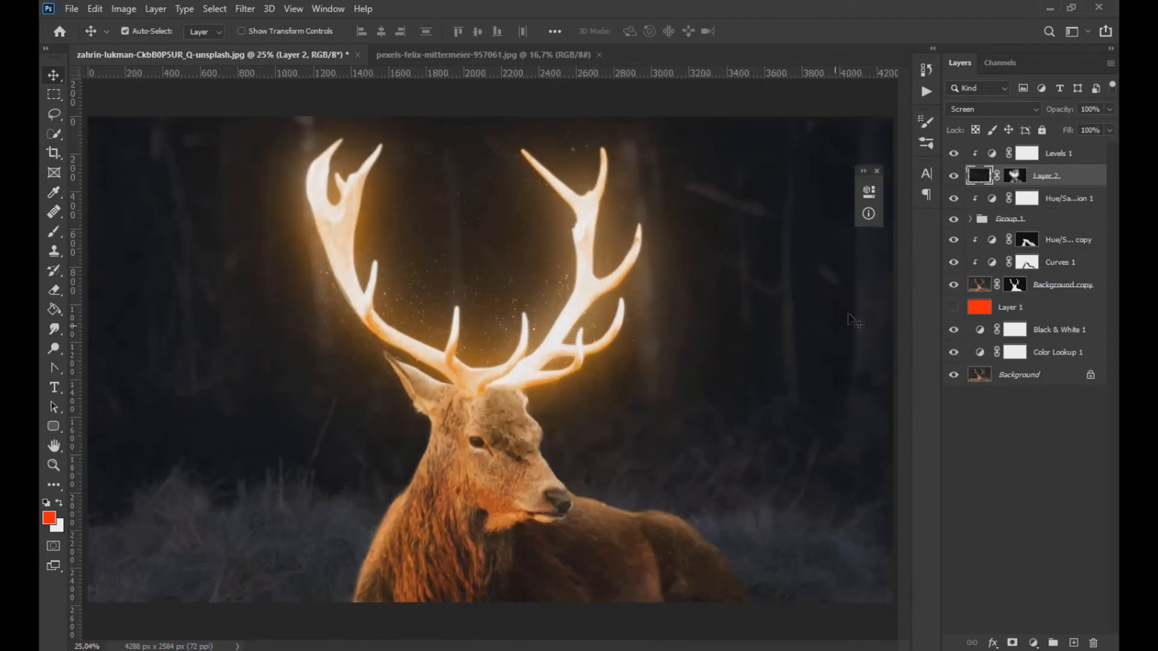
left_click(1050, 155)
left_click(1033, 642)
left_click(1038, 553)
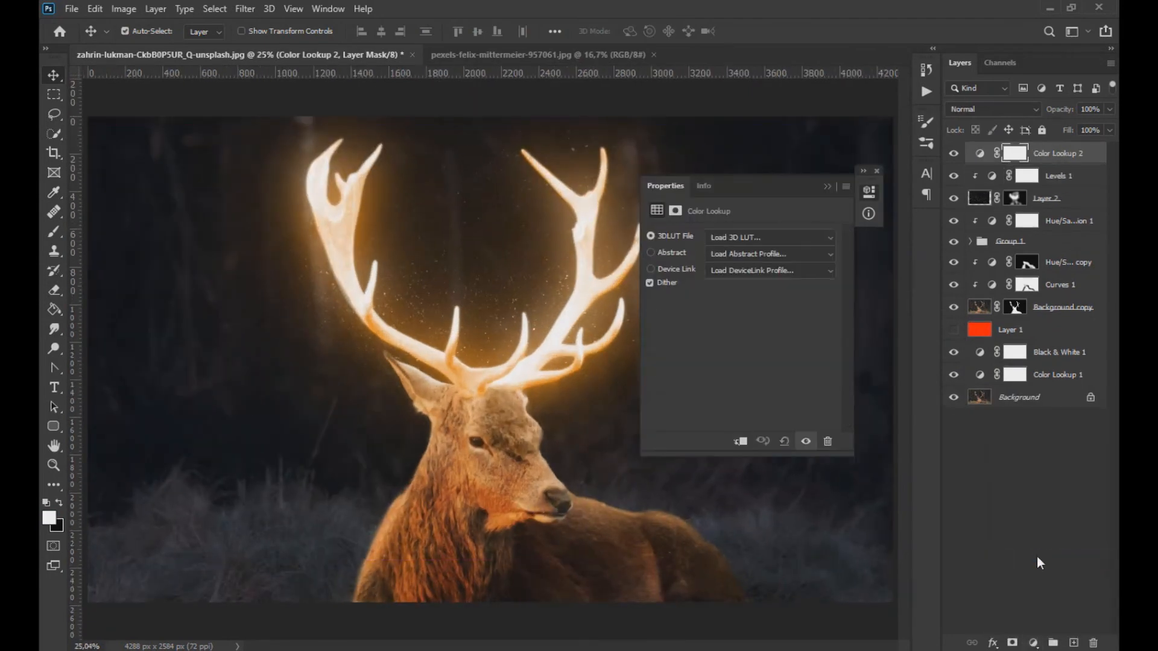
Try the 2Strip and 3Strip looks on the new Color Lookup layer and settle on Bleach Bypass.look as its 3D LUT.
left_click(772, 238)
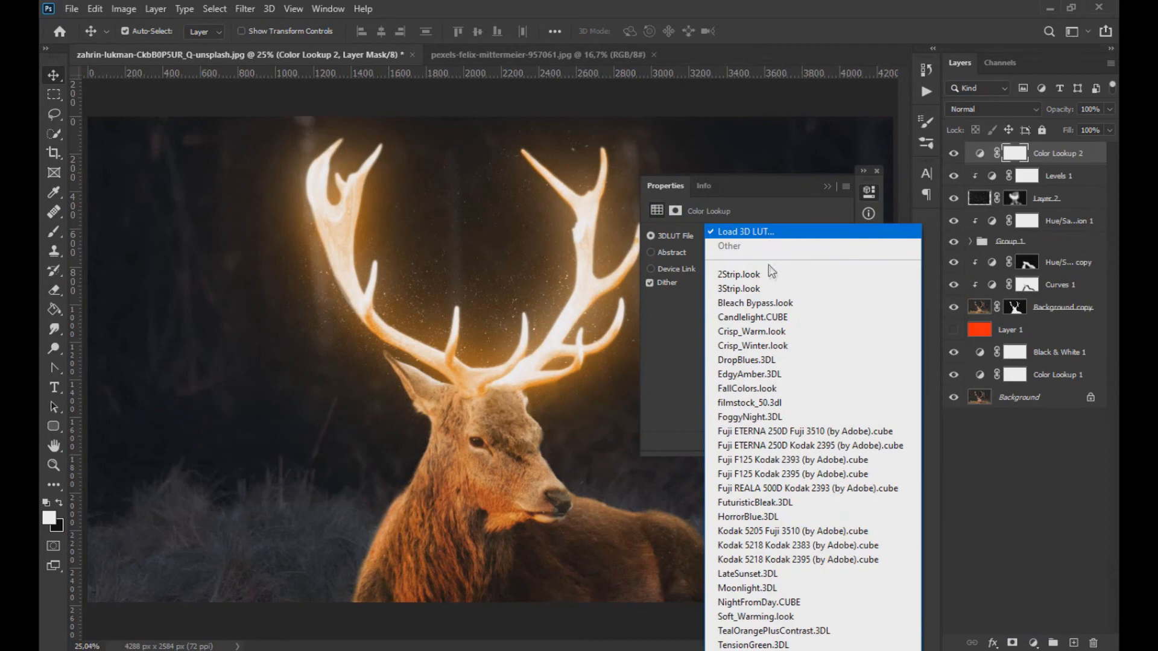
left_click(770, 272)
left_click(772, 238)
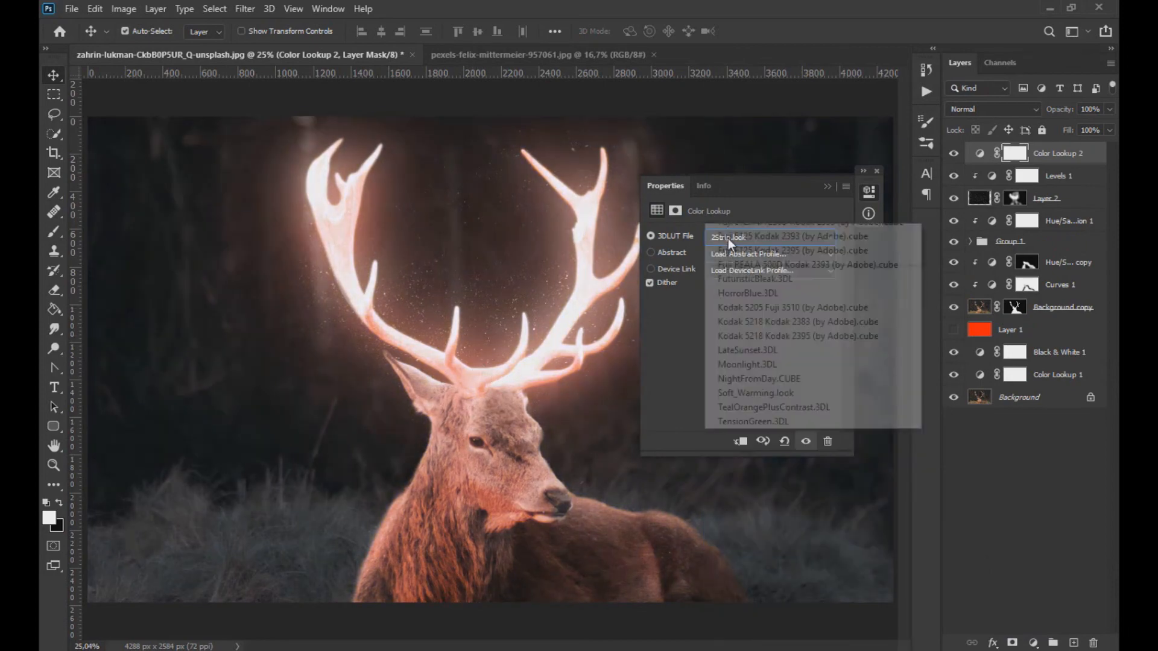
left_click(739, 294)
left_click(734, 239)
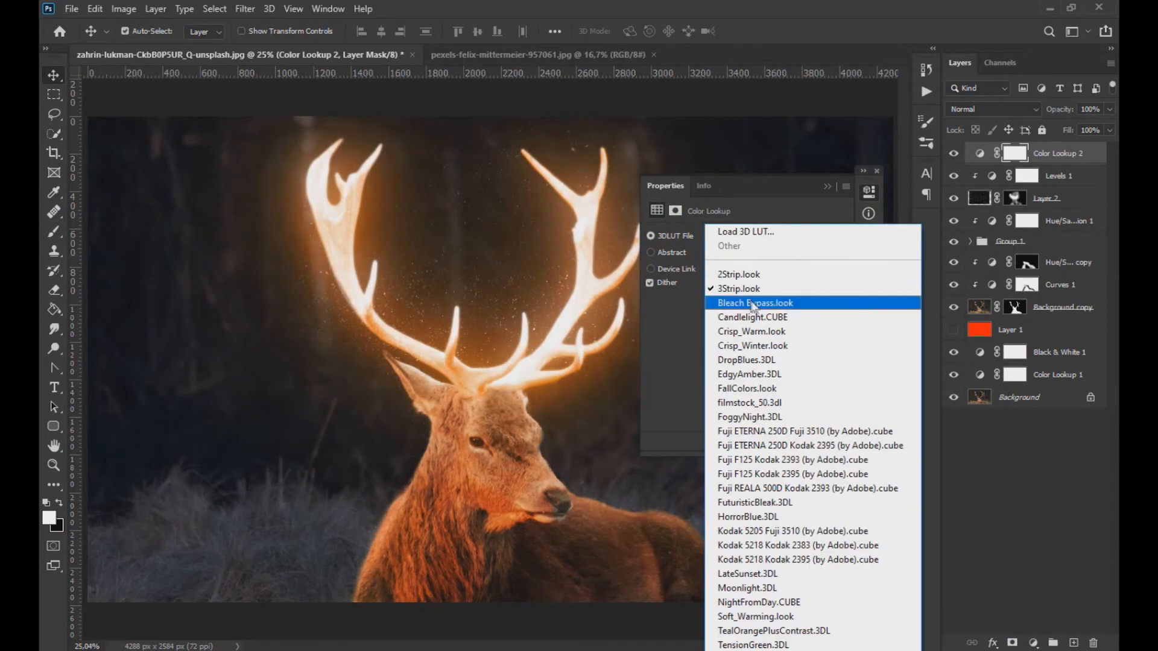
left_click(748, 305)
Set the top Color Lookup layer to Screen at 41% opacity and compare the image with and without it.
left_click(990, 109)
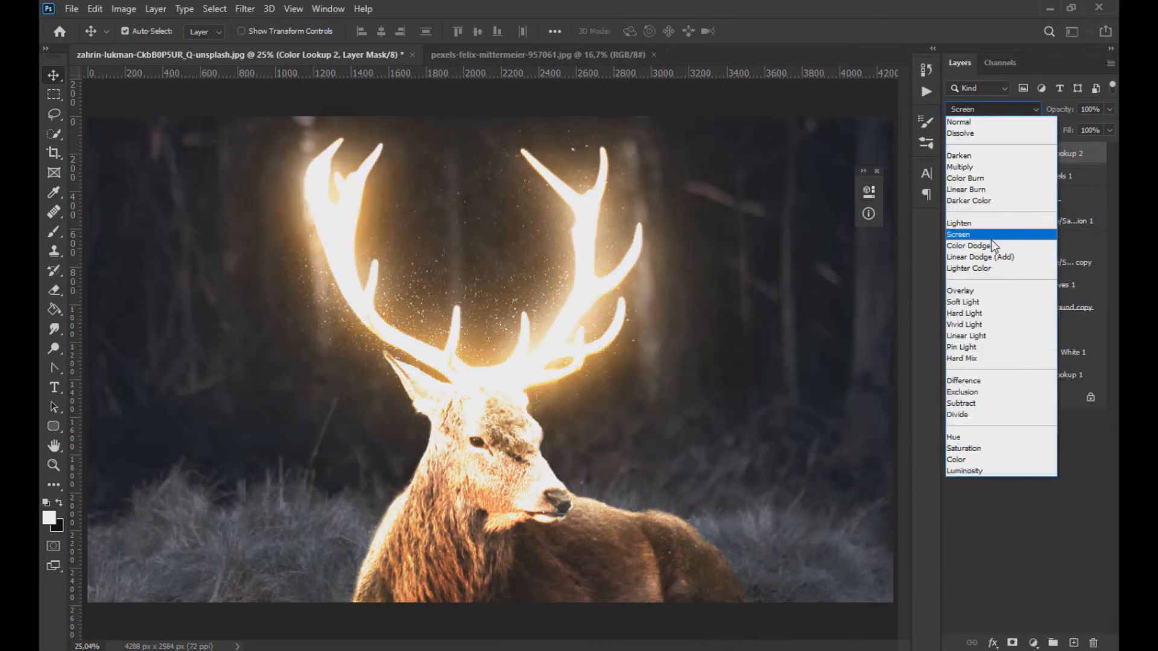
left_click(990, 238)
left_click_drag(1109, 110, 1066, 125)
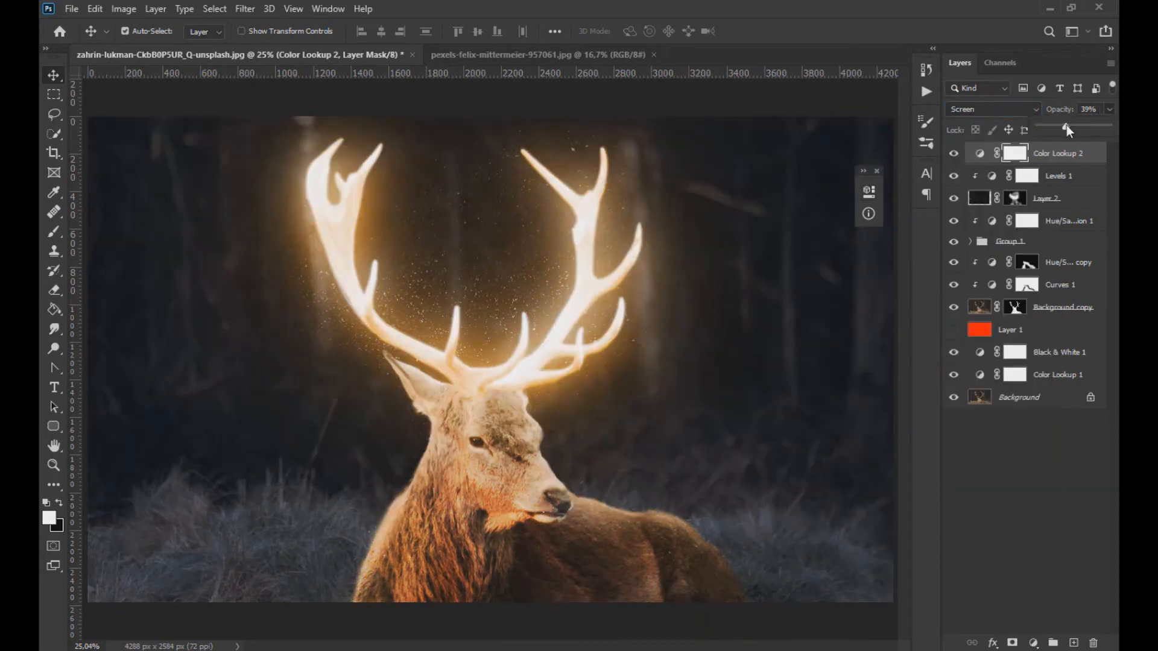
left_click(953, 153)
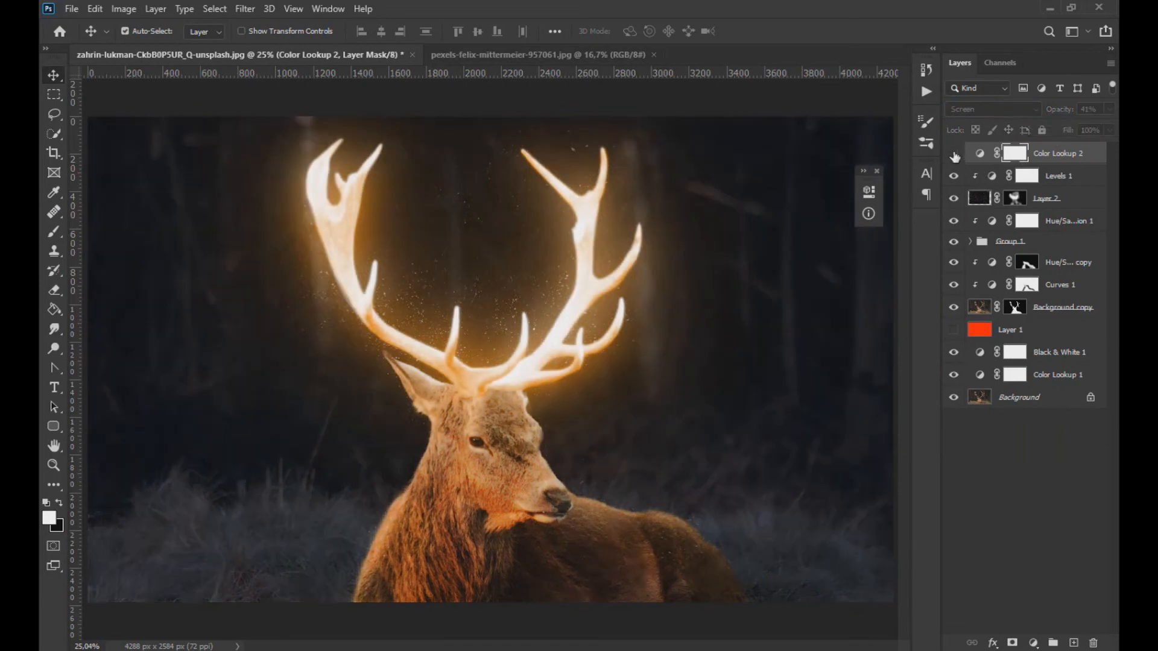
left_click(954, 154)
Raise the opacity of the top Color Lookup layer to 60%.
left_click(659, 382)
key("ctrl+minus")
key("ctrl+minus")
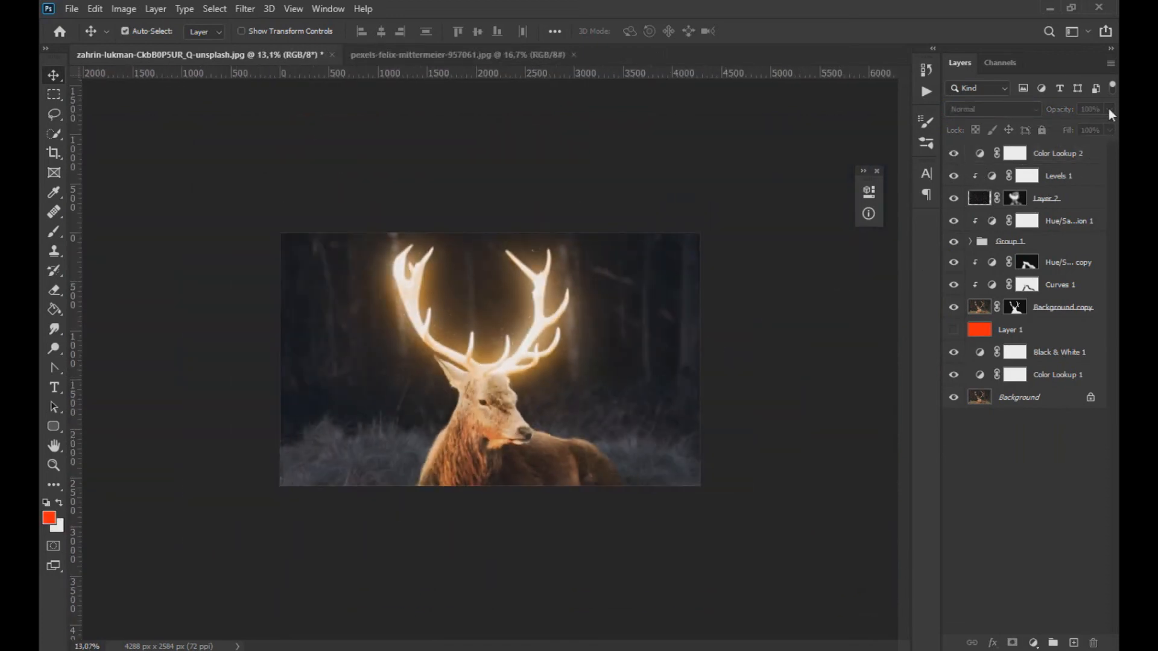
left_click(1049, 160)
mouse_move(1059, 128)
left_mouse_down()
mouse_move(1048, 126)
mouse_move(1079, 128)
left_mouse_up()
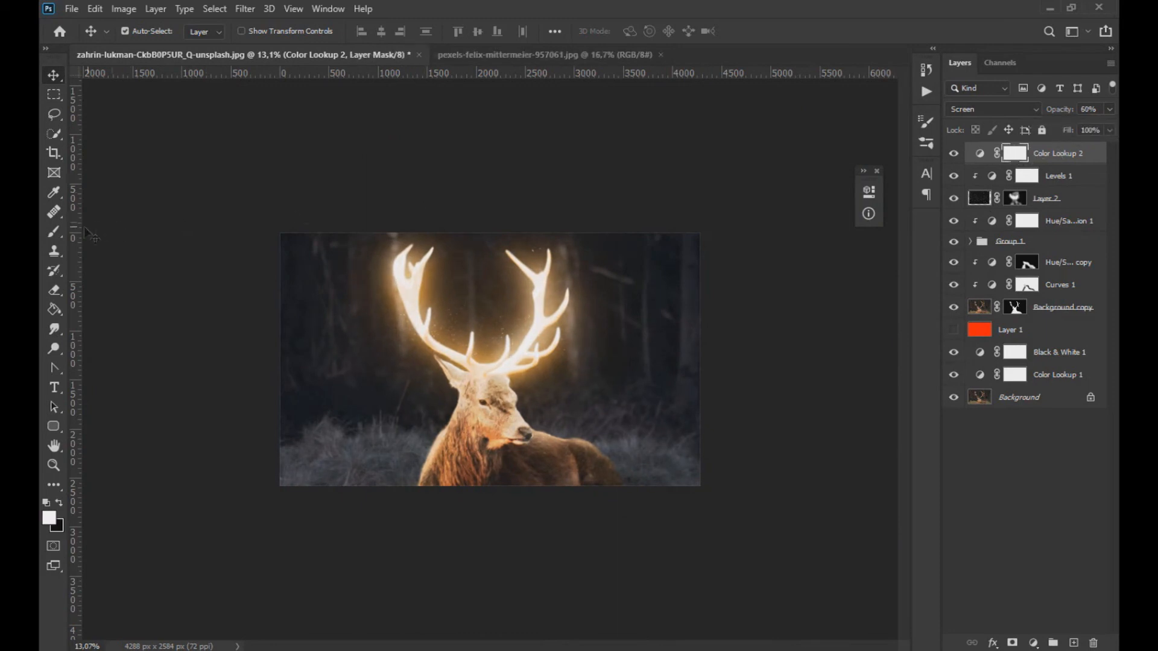
Paint black on the top Color Lookup mask with a 1012 px soft brush to remove the brightening from the forest and grass around the deer.
left_click(54, 231)
right_click(298, 310, "alt")
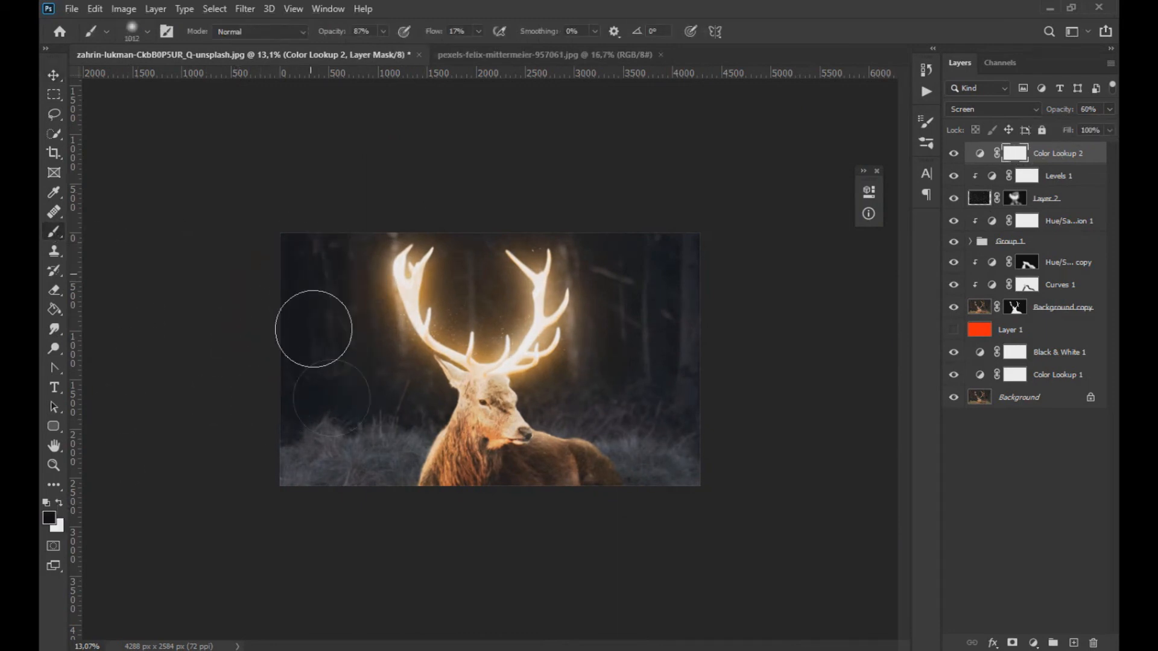
mouse_move(315, 478)
left_mouse_down()
mouse_move(351, 452)
mouse_move(395, 461)
mouse_move(326, 426)
mouse_move(594, 404)
mouse_move(626, 444)
mouse_move(664, 305)
mouse_move(484, 240)
mouse_move(592, 191)
mouse_move(695, 407)
left_mouse_up()
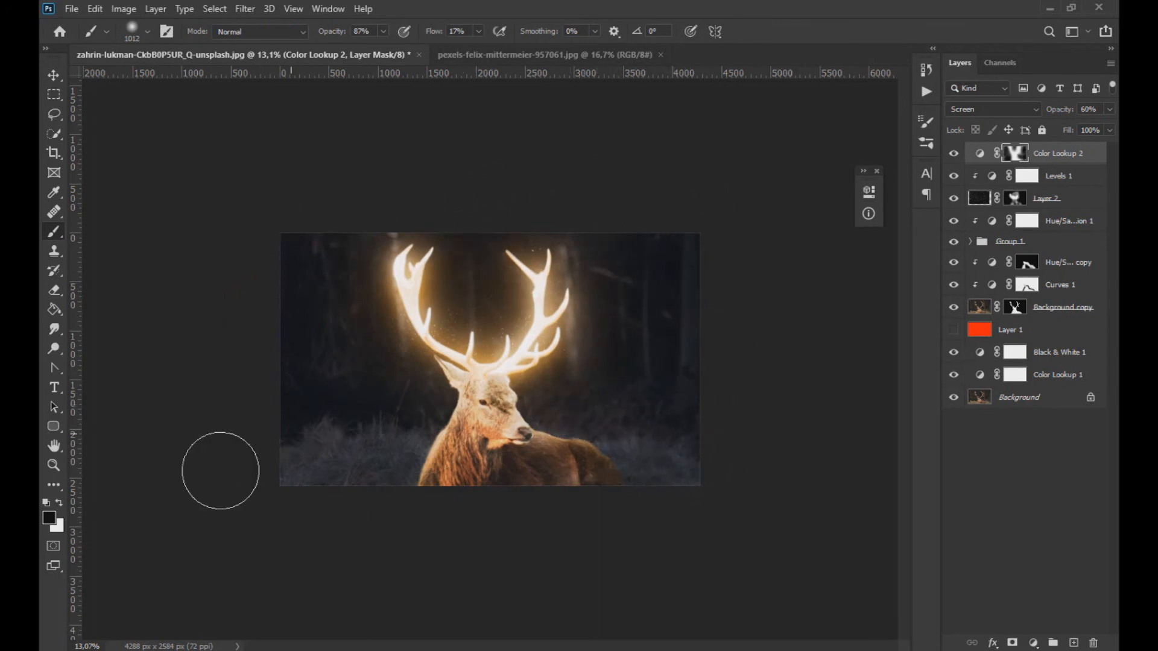
Reduce the starry sky layer's opacity to 65%.
scroll(383, 445, "down", 2)
scroll(369, 466, "up", 4)
scroll(370, 466, "up", 3)
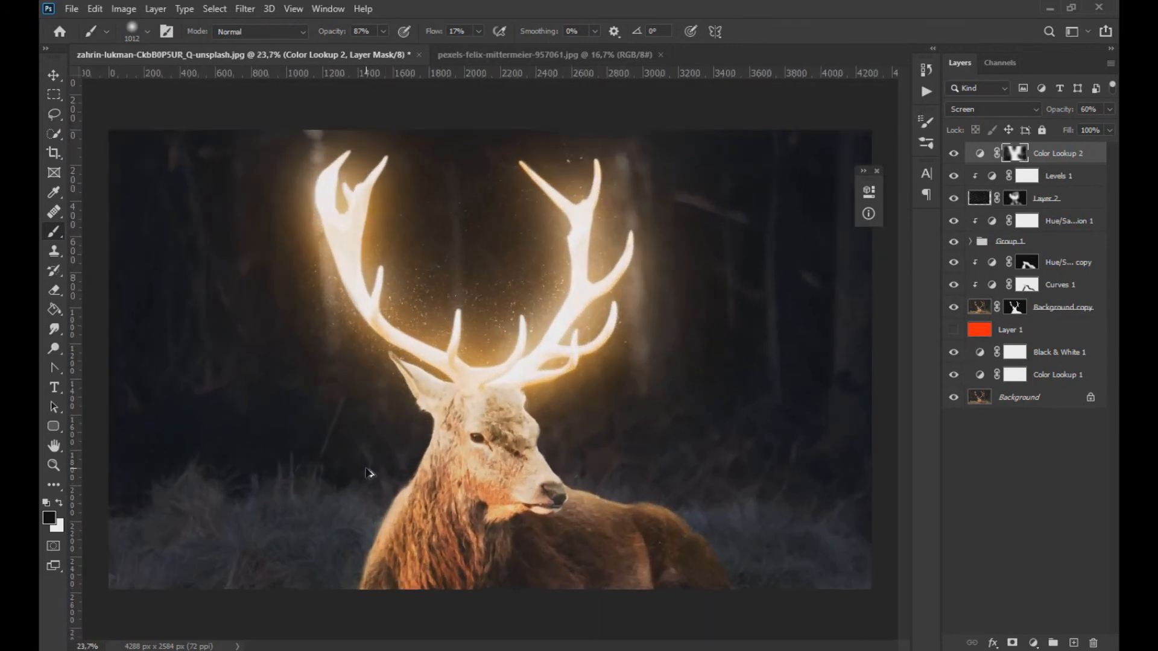
left_click(954, 201)
left_click(1040, 200)
left_click_drag(1082, 127, 1090, 126)
Select the mask of the top Color Lookup layer for further painting.
scroll(635, 357, "down", 6)
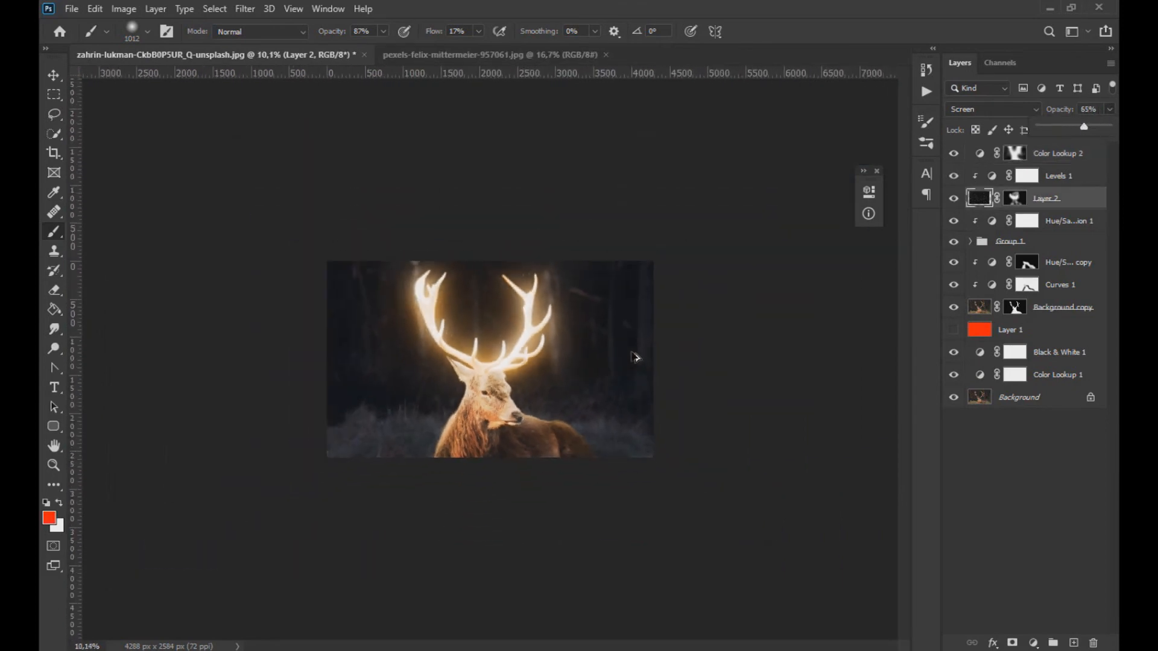
scroll(490, 357, "up", 1)
left_click(1016, 155)
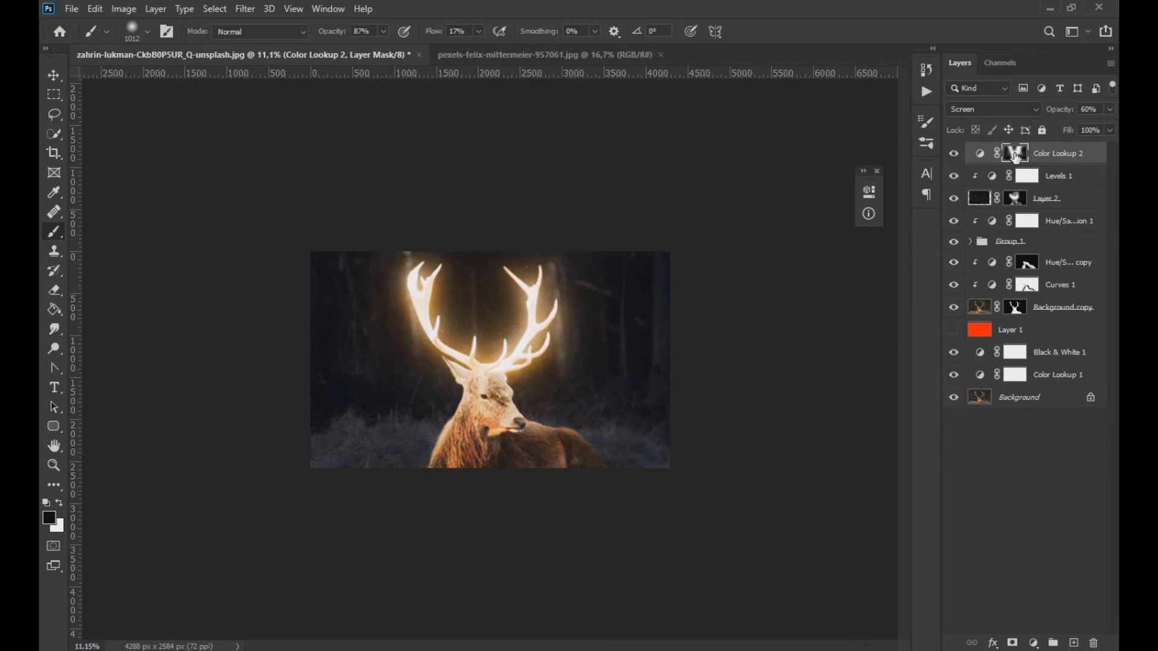